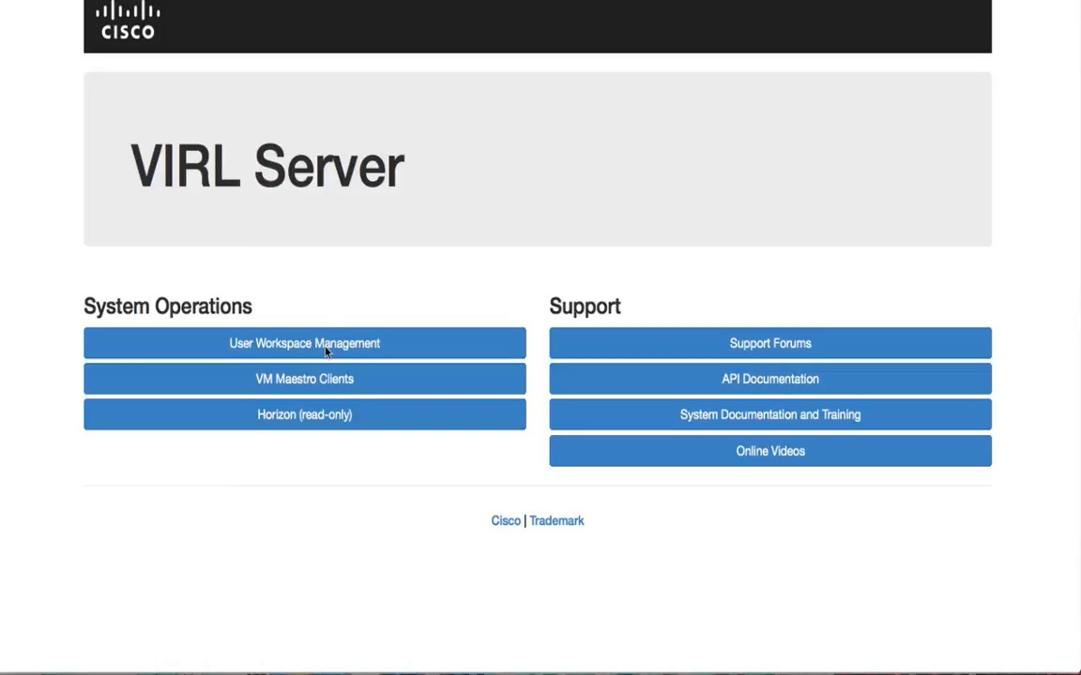
- Open User Workspace Management and log in with the username uwmadmin and the account password
{"action": "left_click", "coordinate": [327, 347]}
{"action": "type", "text": "uwam"}
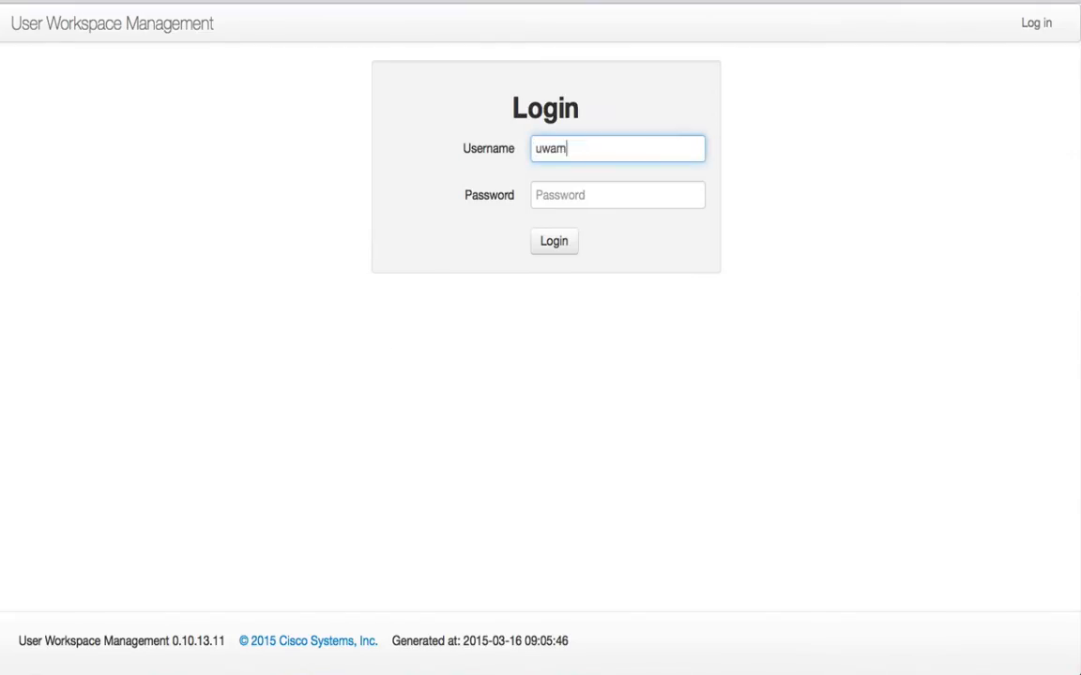
{"action": "key", "text": "BackSpace"}
{"action": "key", "text": "BackSpace"}
{"action": "type", "text": "madmin"}
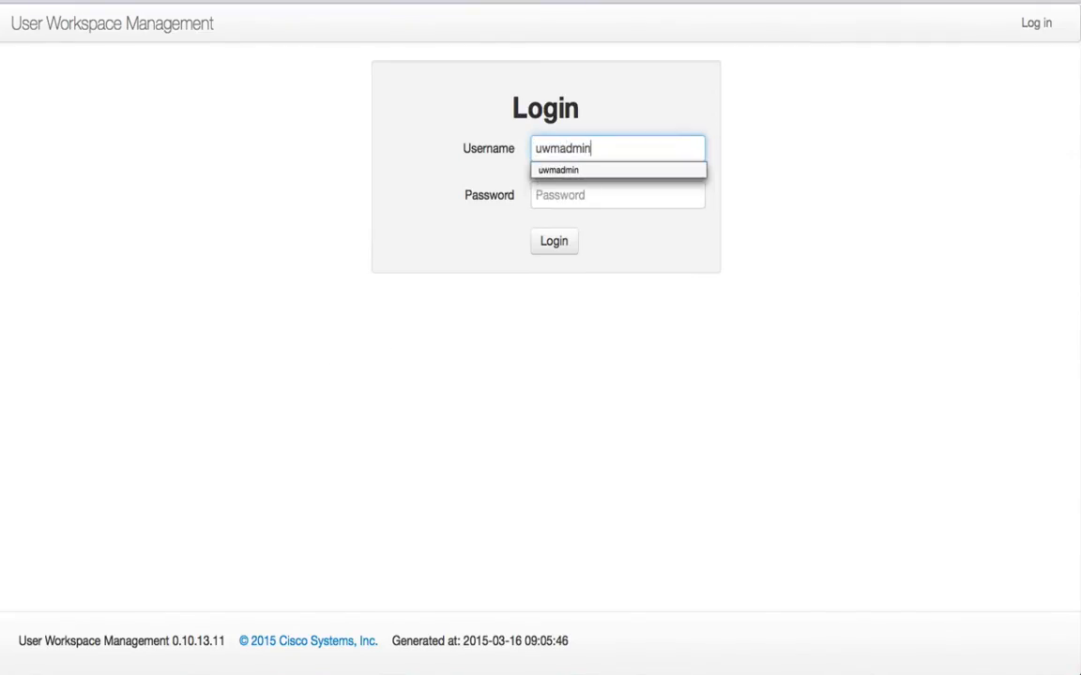
{"action": "key", "text": "Tab"}
{"action": "type", "text": "p"}
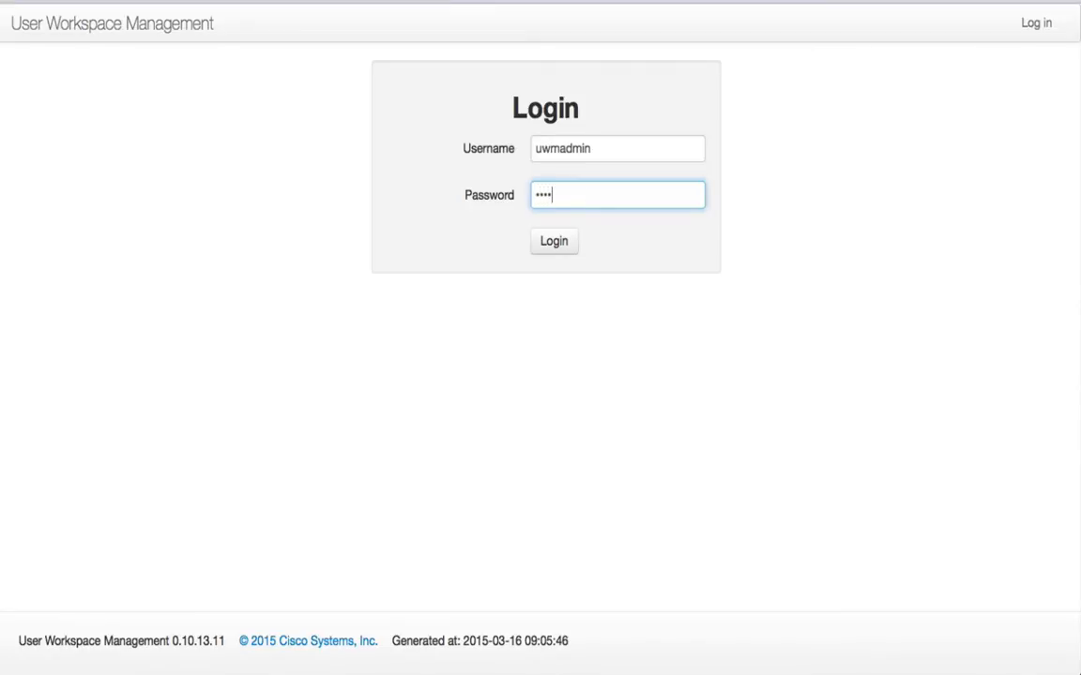
{"action": "key", "text": "Return"}
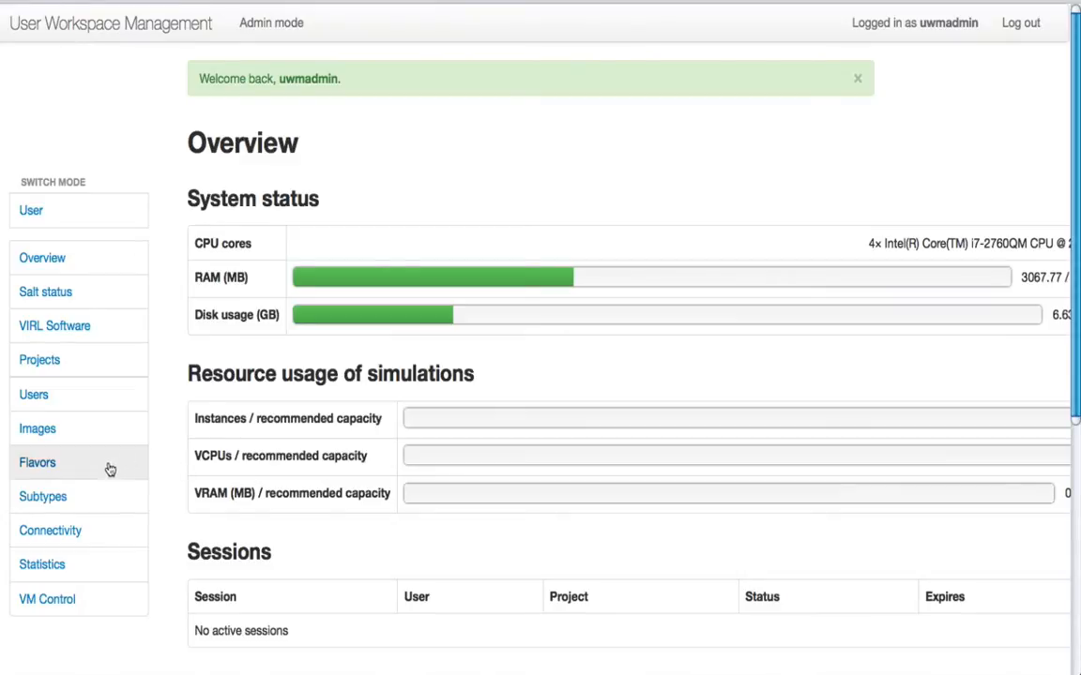
- Open the subtypes list, examine the IOSv subtype's details, and return to the list
{"action": "left_click", "coordinate": [49, 499]}
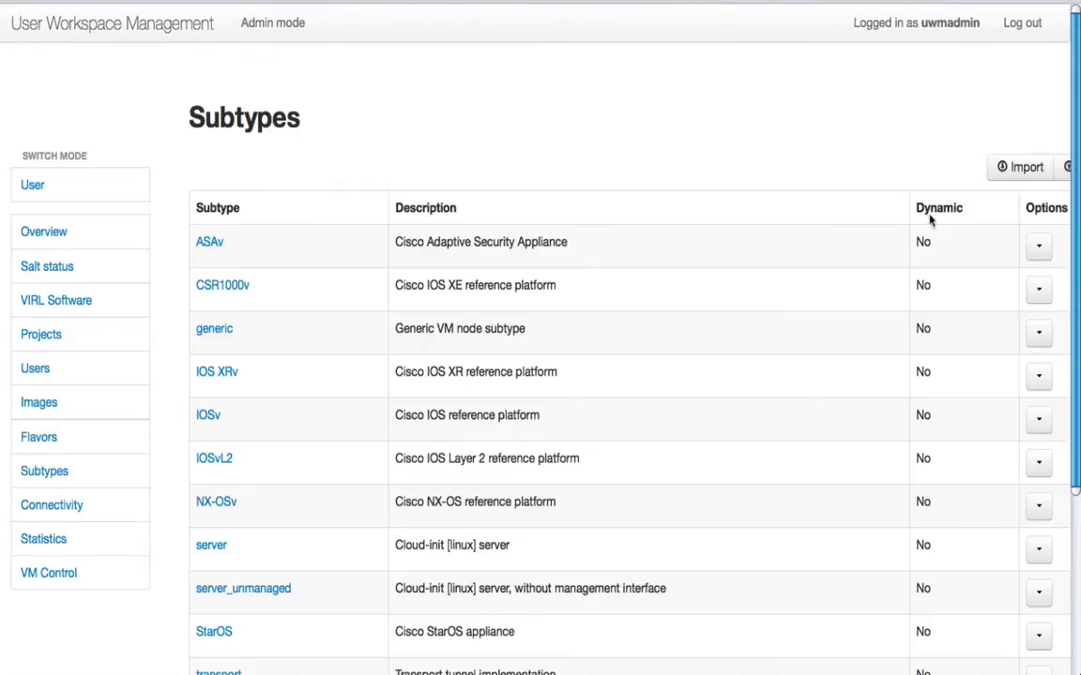
{"action": "left_click_drag", "start_coordinate": [1076, 165], "coordinate": [1073, 260]}
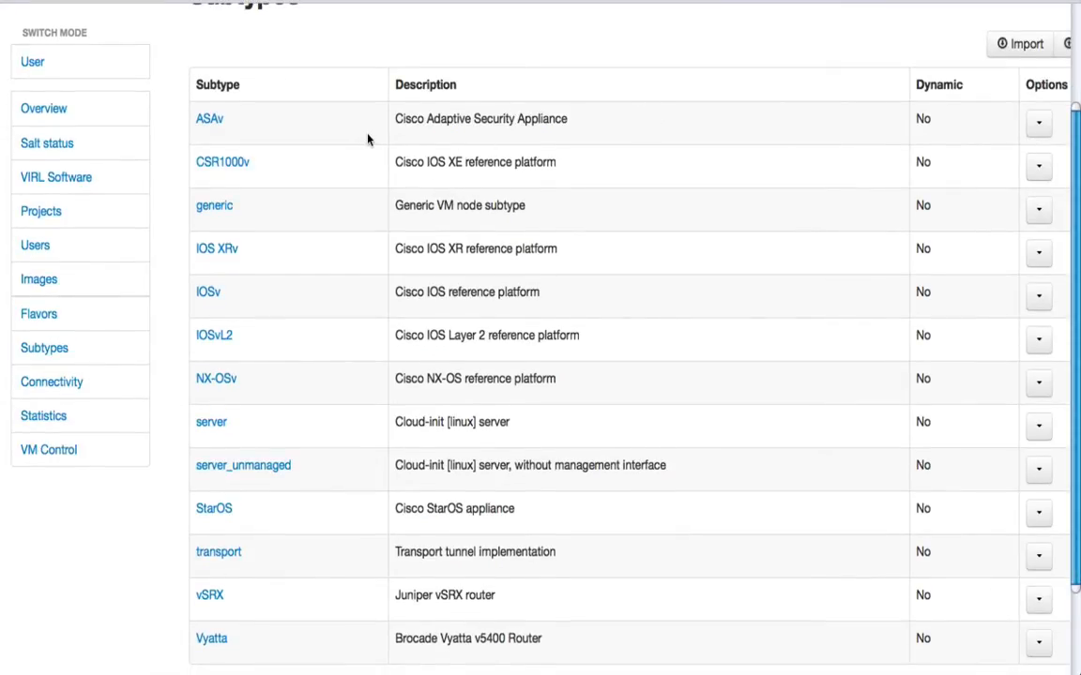
{"action": "left_click", "coordinate": [208, 293]}
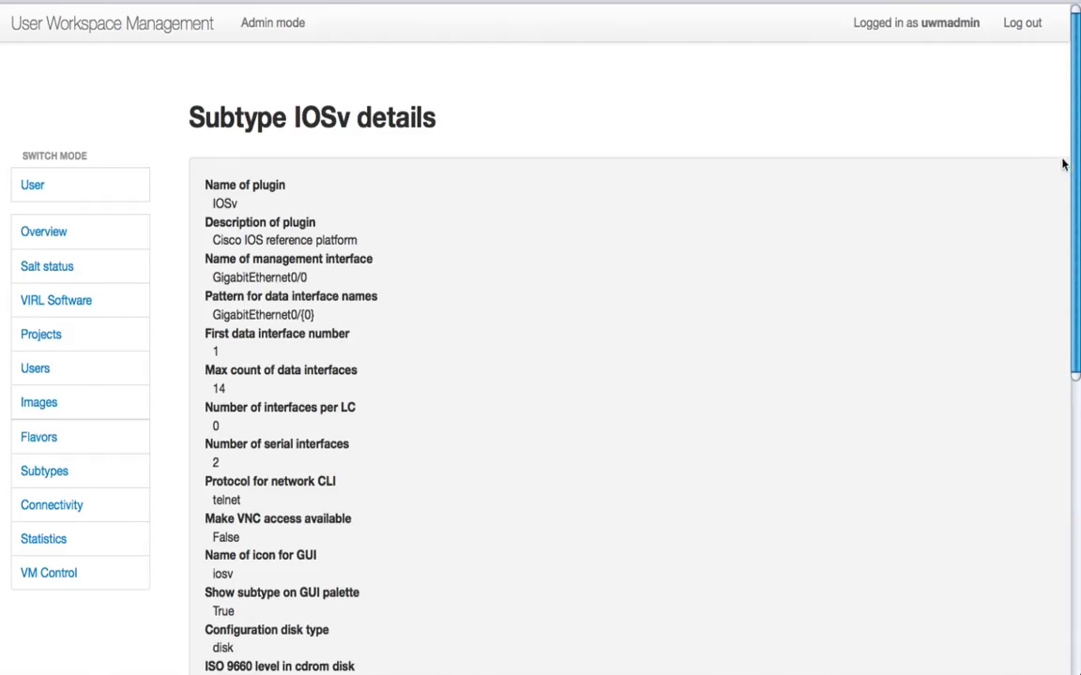
{"action": "left_click_drag", "start_coordinate": [1075, 165], "coordinate": [1076, 258]}
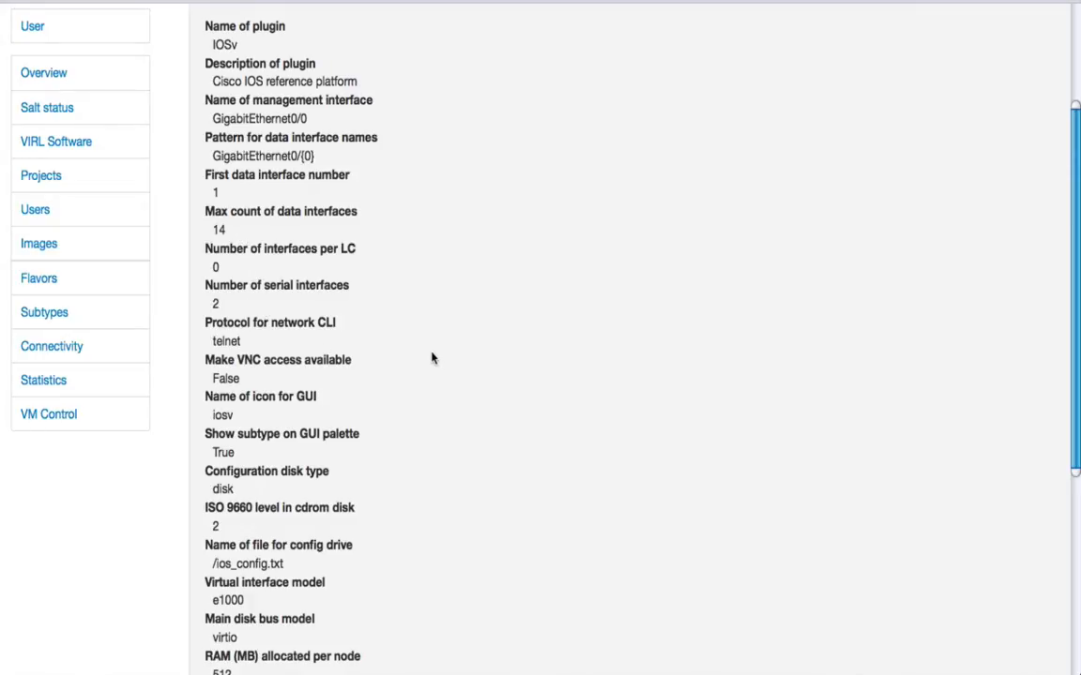
{"action": "scroll", "coordinate": [432, 357], "scroll_direction": "down", "scroll_amount": 2}
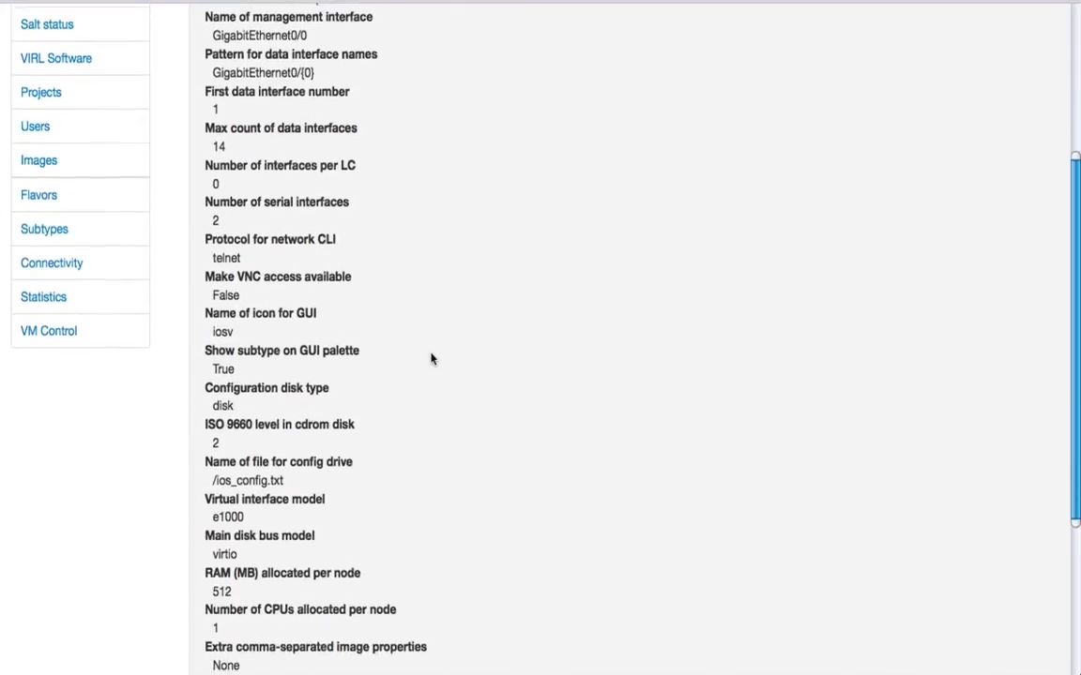
{"action": "scroll", "coordinate": [431, 357], "scroll_direction": "down", "scroll_amount": 2}
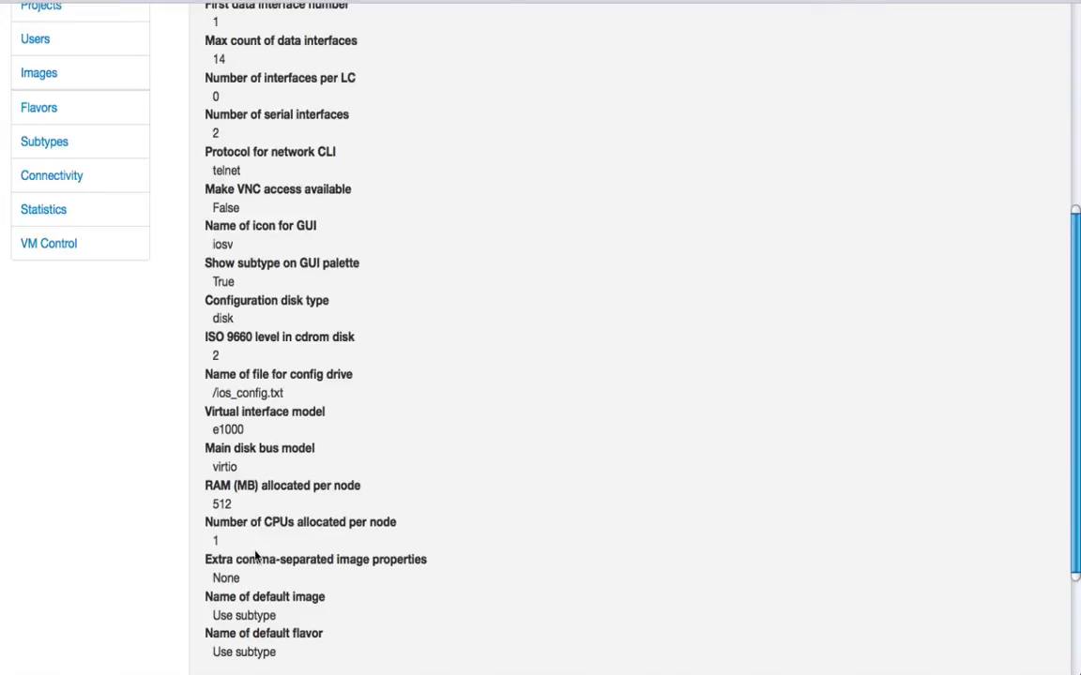
{"action": "scroll", "coordinate": [254, 556], "scroll_direction": "down", "scroll_amount": 1}
{"action": "scroll", "coordinate": [255, 552], "scroll_direction": "up", "scroll_amount": 6}
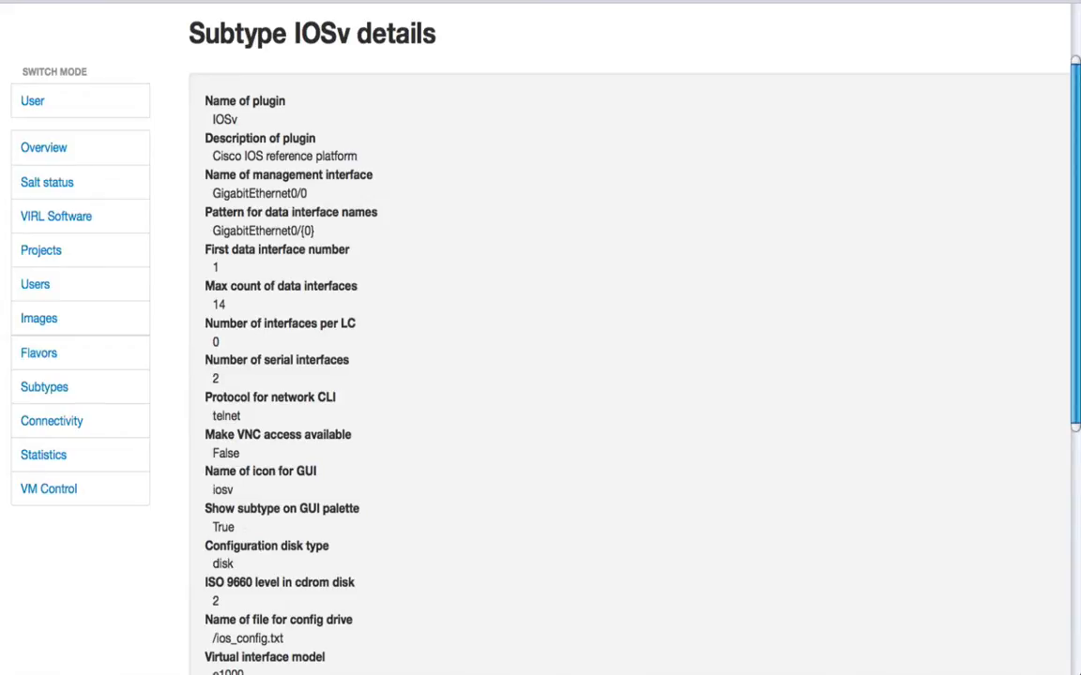
{"action": "key", "text": "alt+Left"}
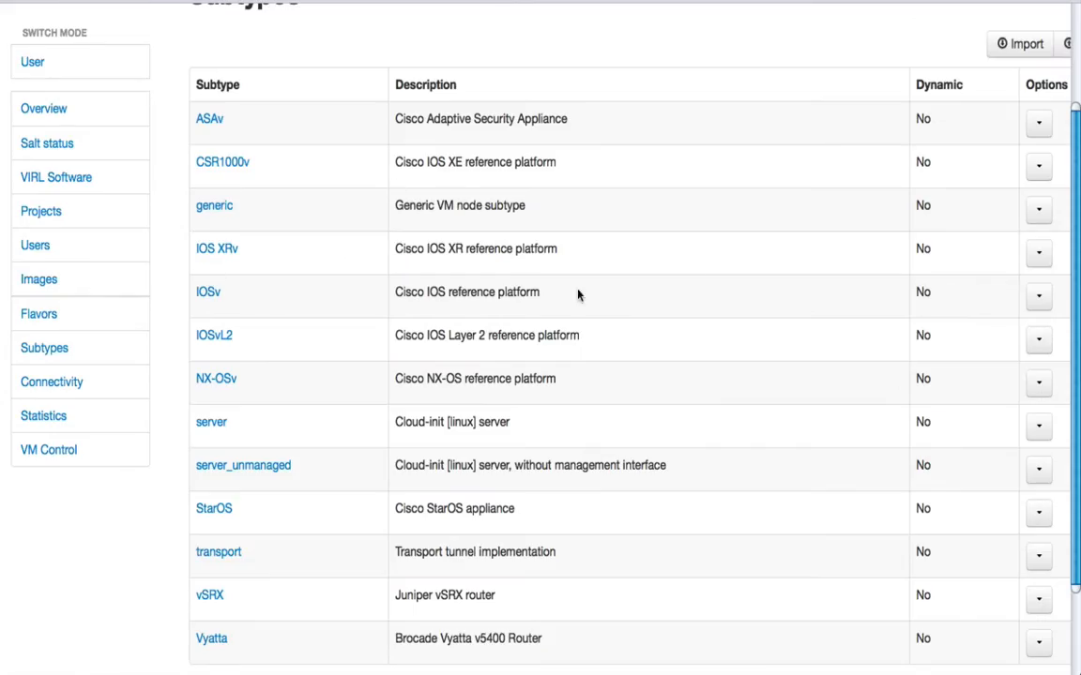
- Specialize the IOSv subtype and name the new subtype IOSv-example
{"action": "left_click", "coordinate": [1035, 298]}
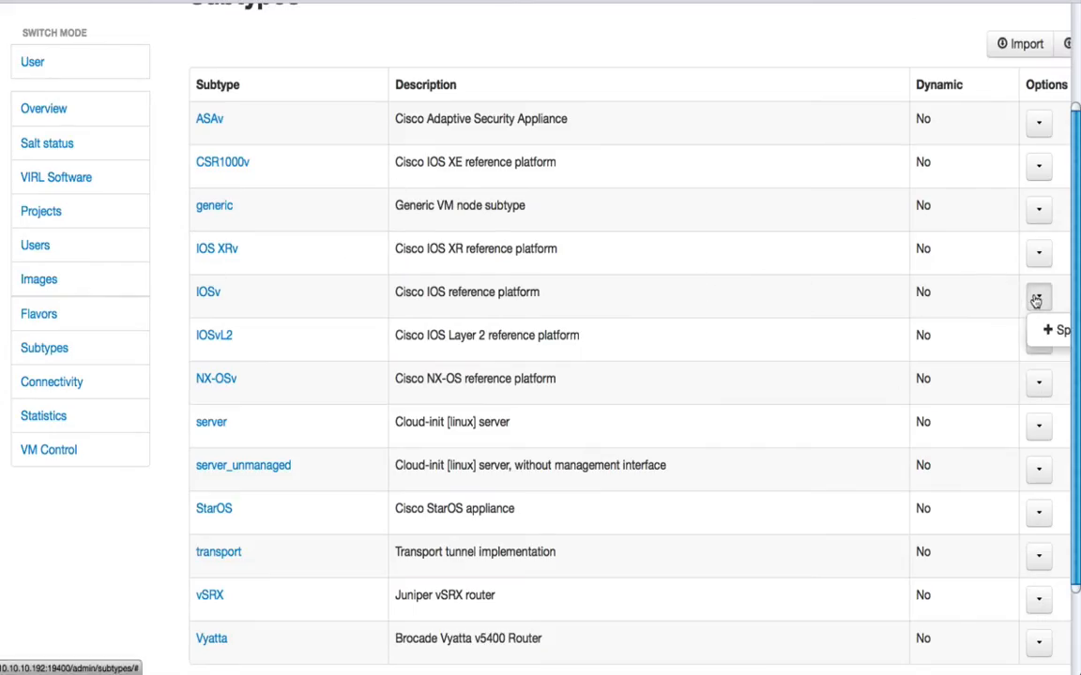
{"action": "scroll", "coordinate": [1037, 302], "scroll_direction": "right", "scroll_amount": 3}
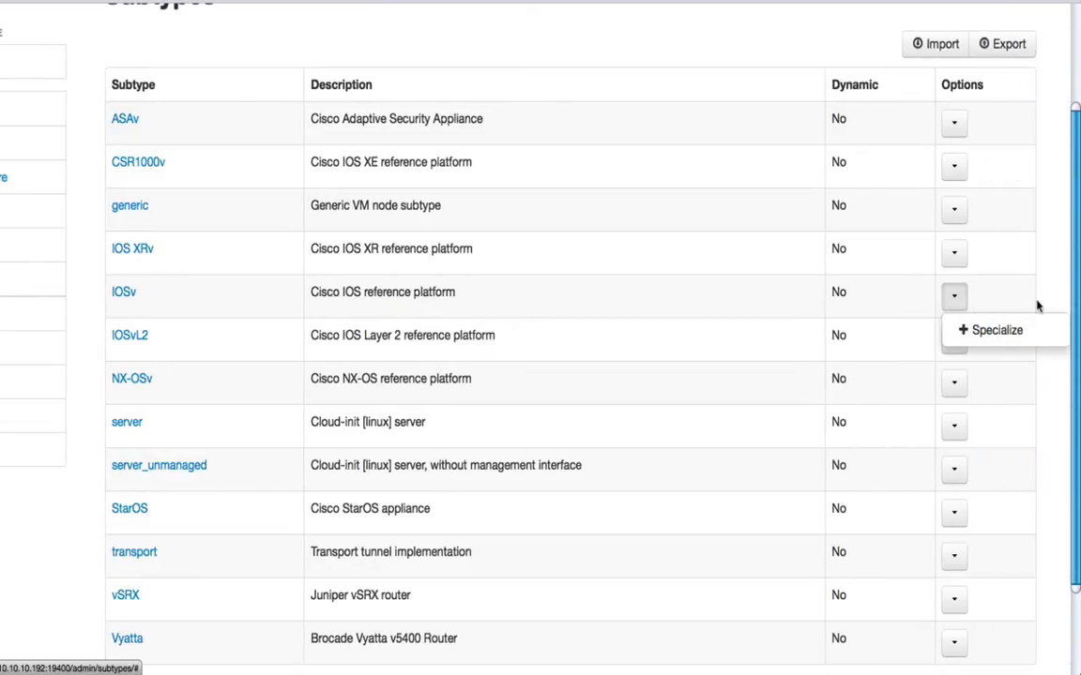
{"action": "left_click", "coordinate": [973, 335]}
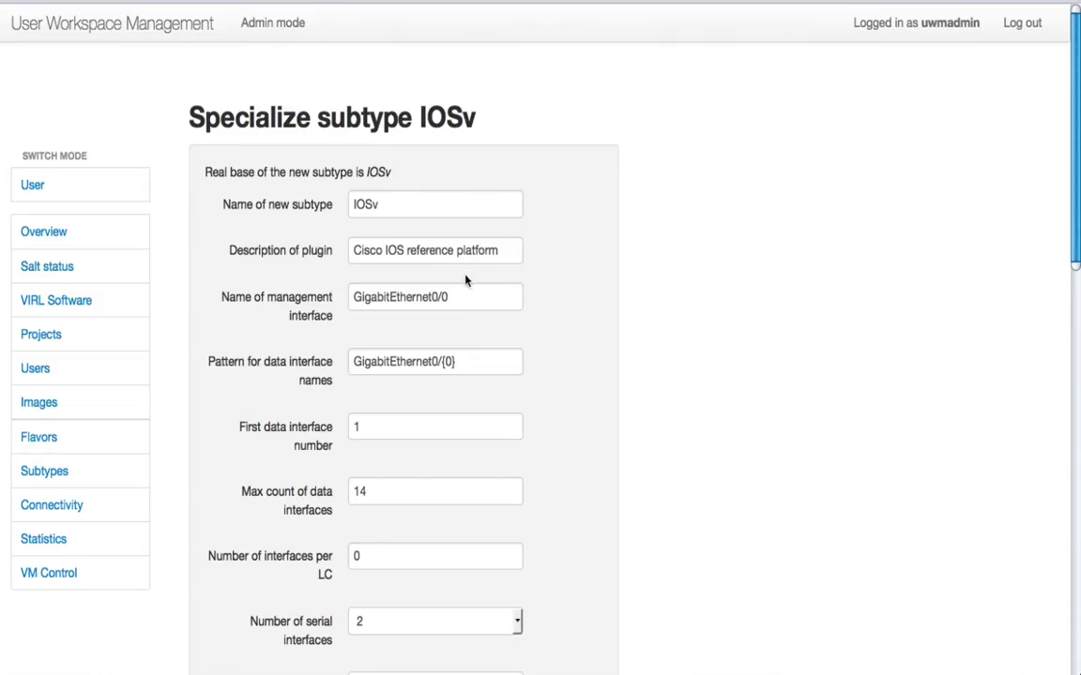
{"action": "scroll", "coordinate": [465, 281], "scroll_direction": "down", "scroll_amount": 3}
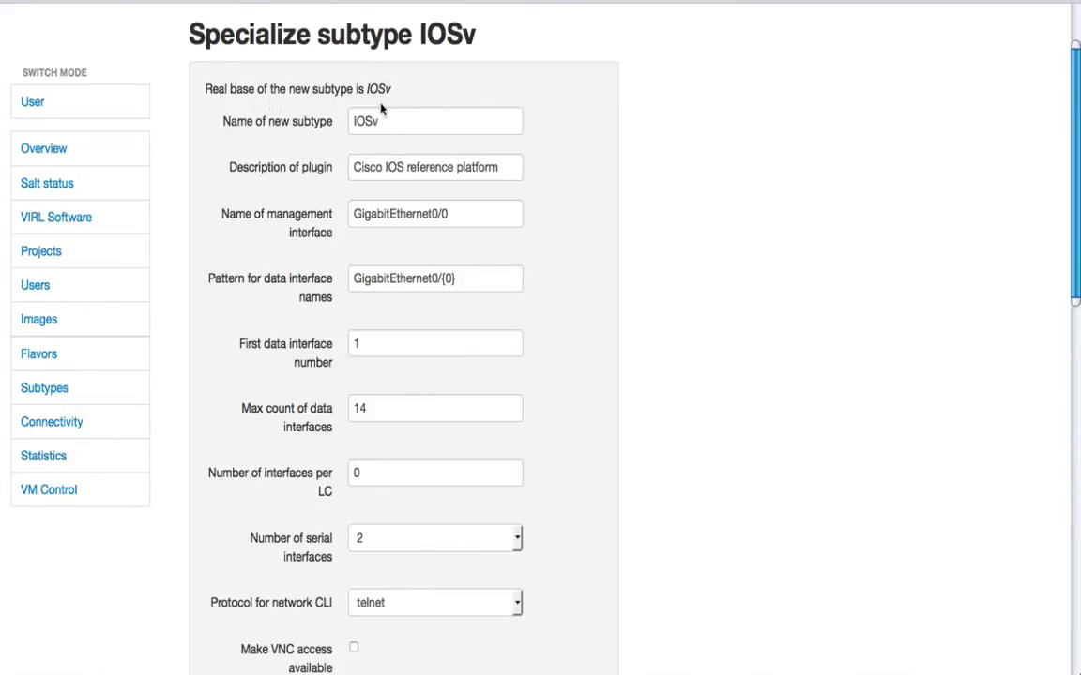
{"action": "left_click", "coordinate": [422, 123]}
{"action": "type", "text": "-e"}
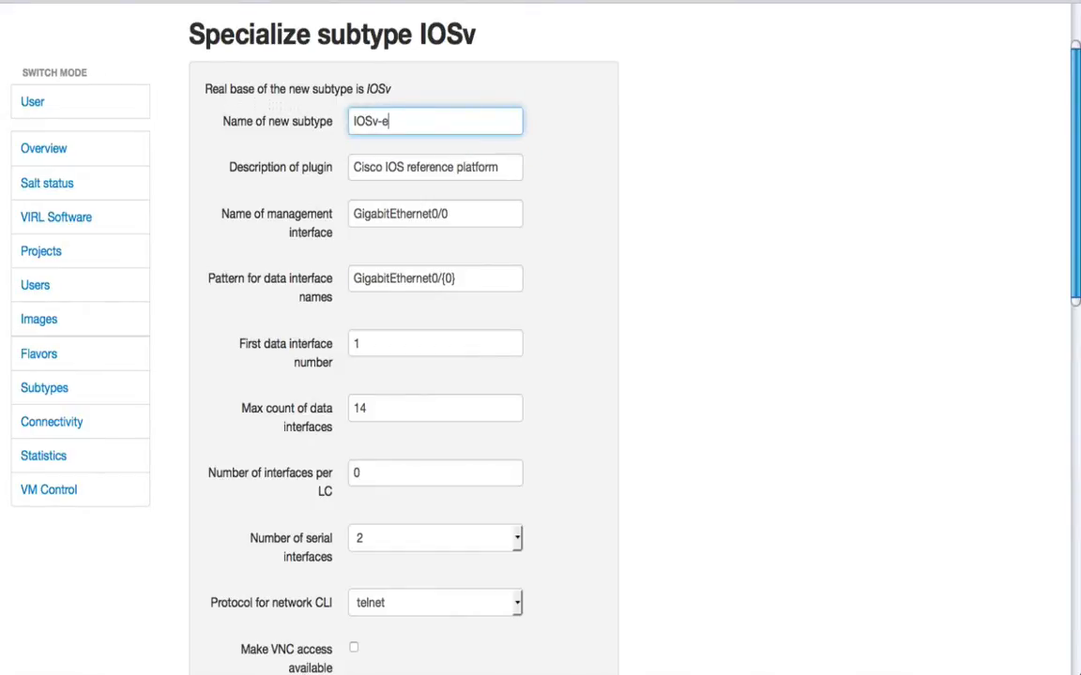
{"action": "type", "text": "xample"}
- Set the management interface name to GigabitEthernet1/0 and the data interface name pattern to GigabitEthernet1/{0}
{"action": "left_click", "coordinate": [437, 214]}
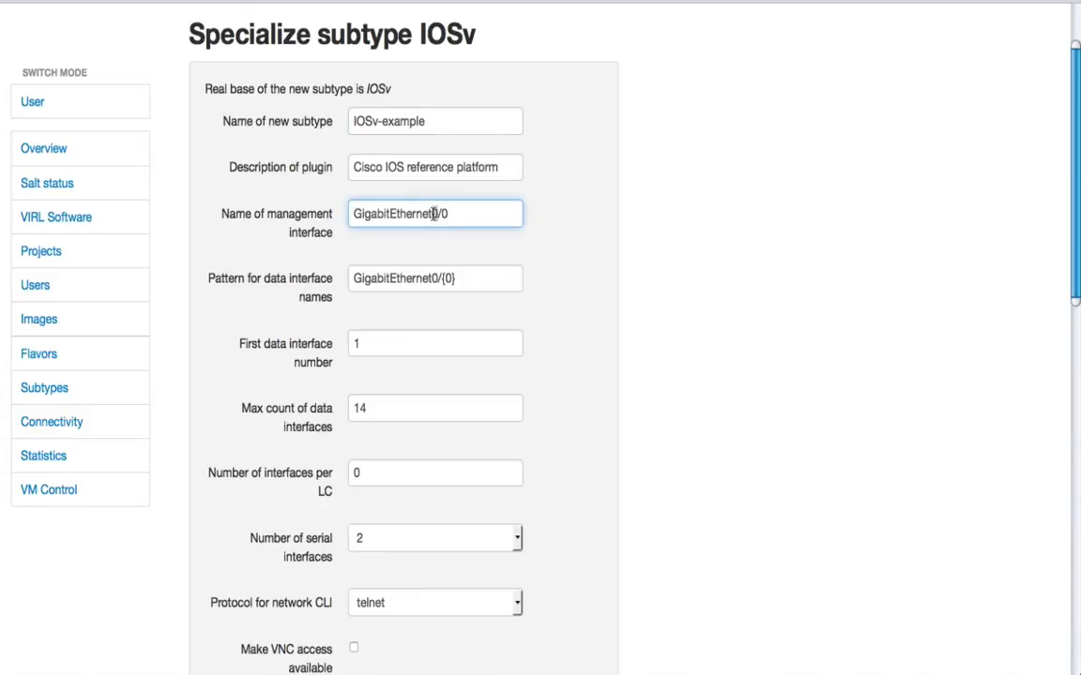
{"action": "left_click_drag", "start_coordinate": [435, 214], "coordinate": [439, 214]}
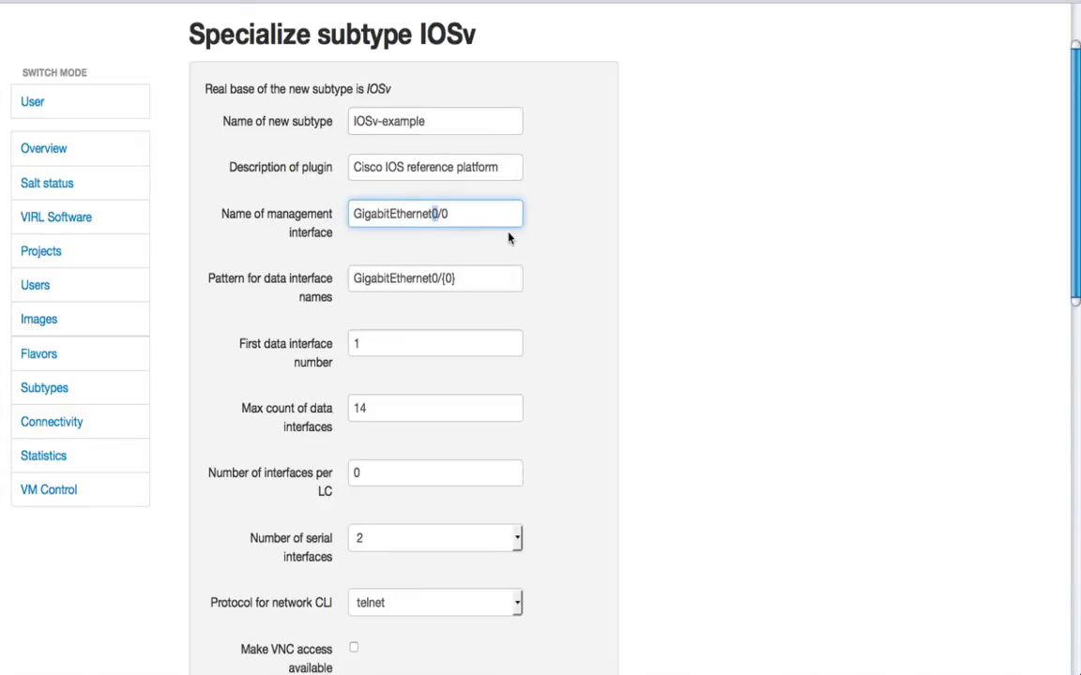
{"action": "left_click", "coordinate": [434, 277]}
{"action": "type", "text": "1"}
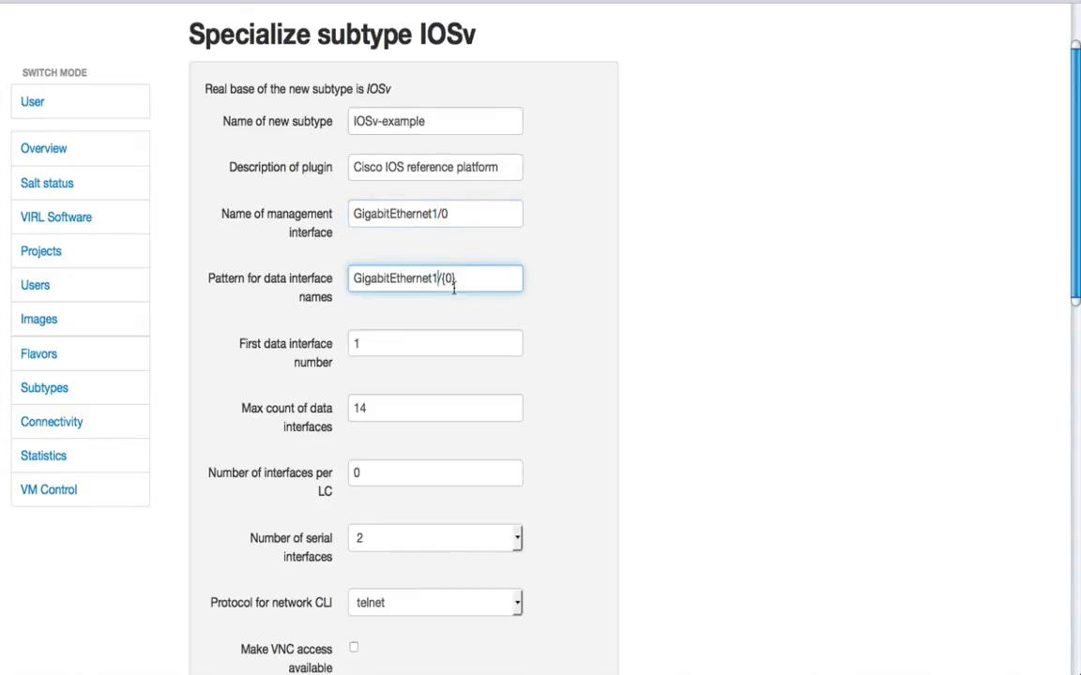
{"action": "double_click", "coordinate": [355, 343]}
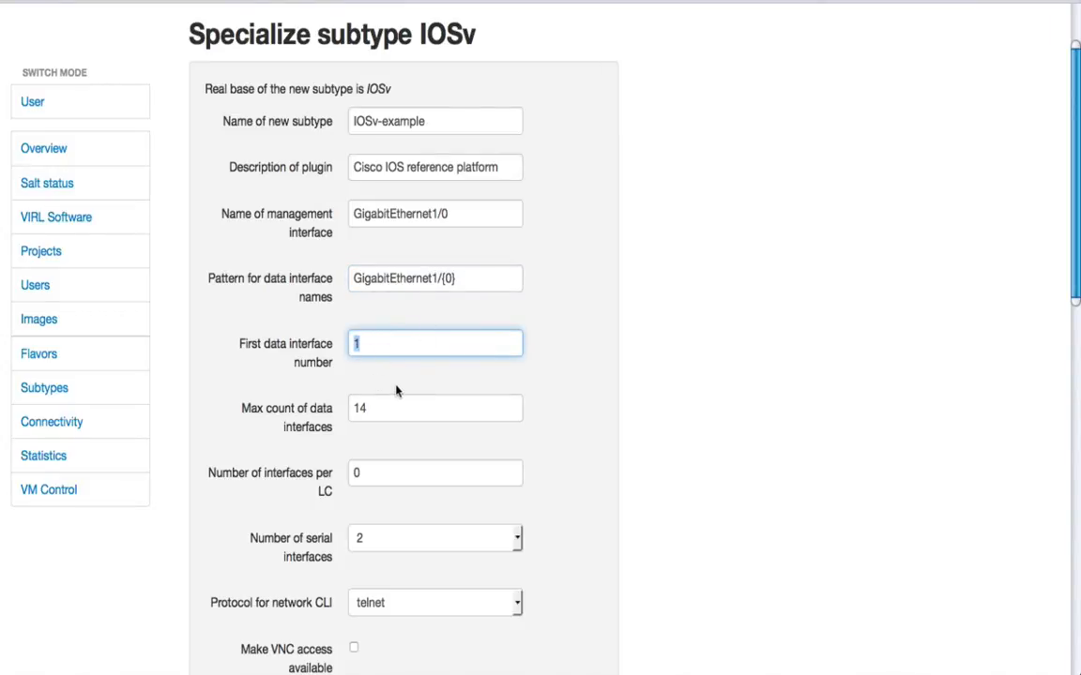
- Set the number of serial interfaces to 1 and choose telnet as the network CLI protocol
{"action": "scroll", "coordinate": [396, 391], "scroll_direction": "down", "scroll_amount": 3}
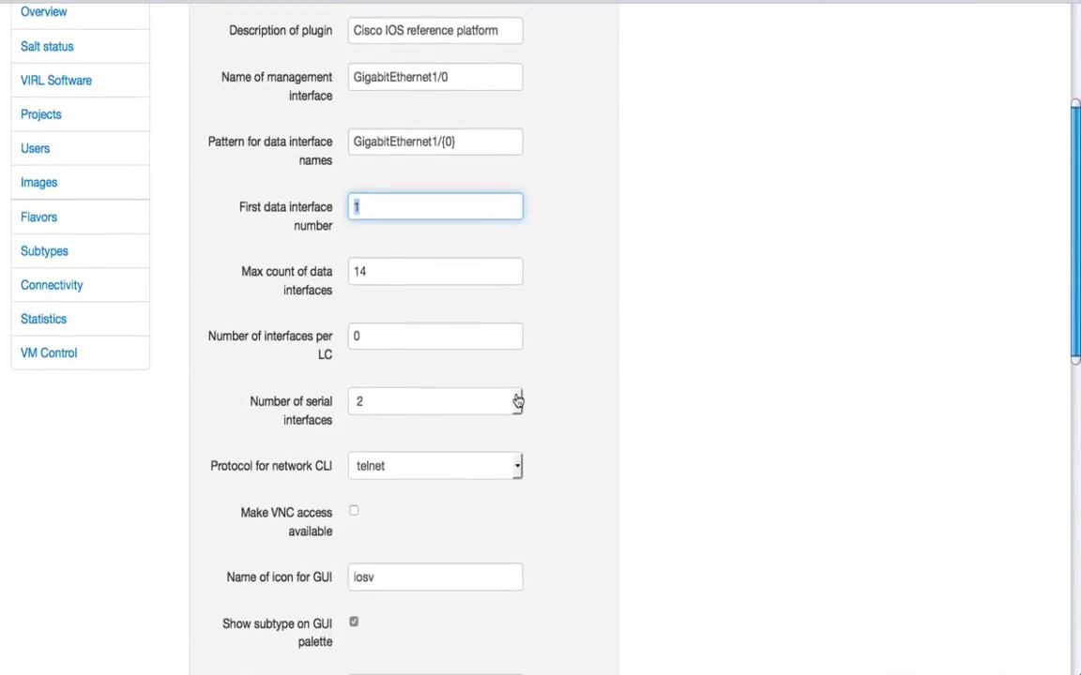
{"action": "left_click", "coordinate": [518, 402]}
{"action": "left_click", "coordinate": [413, 437]}
{"action": "scroll", "coordinate": [480, 355], "scroll_direction": "down", "scroll_amount": 3}
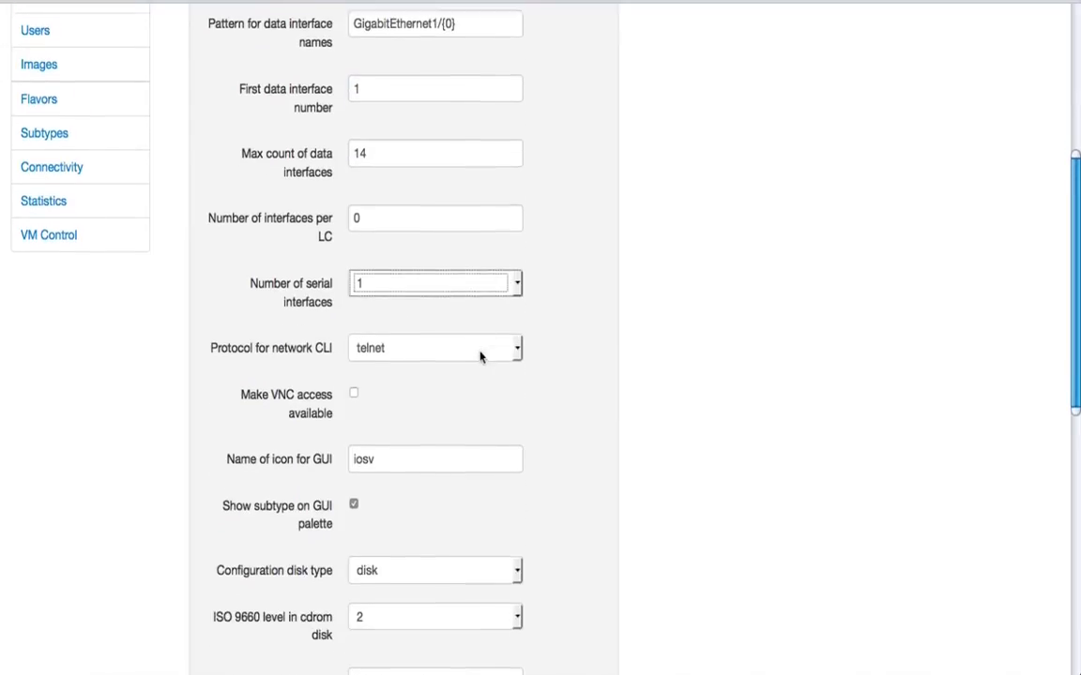
{"action": "left_click", "coordinate": [518, 339]}
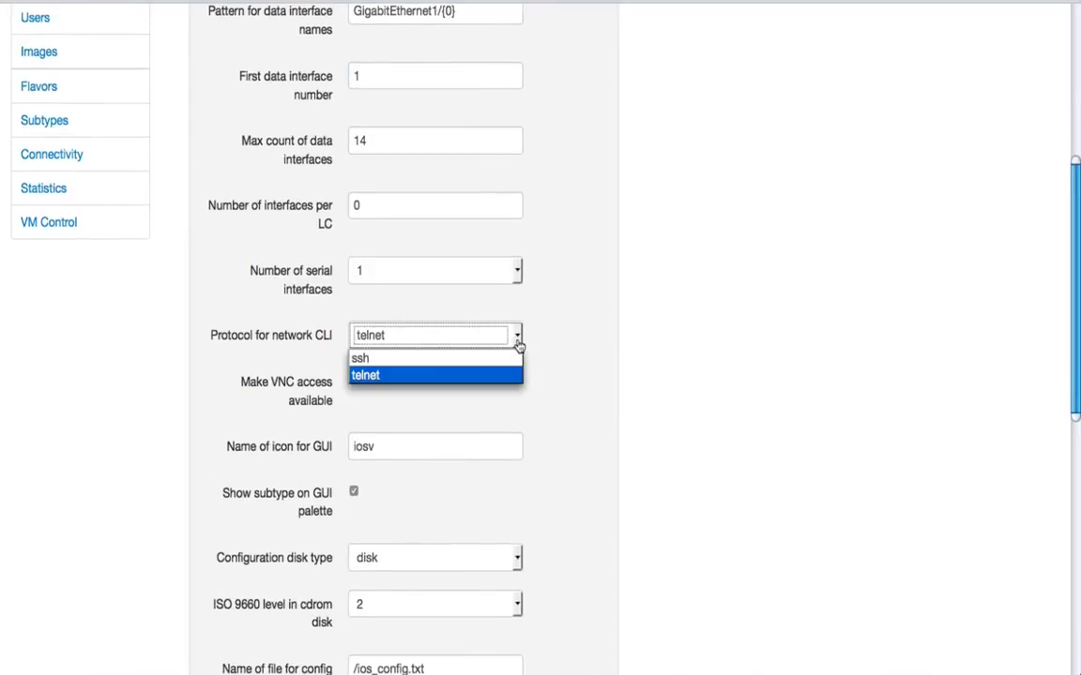
{"action": "left_click", "coordinate": [375, 377]}
- Set the configuration disk type to cdrom and the config drive file name to /ios_example_config.txt
{"action": "scroll", "coordinate": [439, 382], "scroll_direction": "down", "scroll_amount": 5}
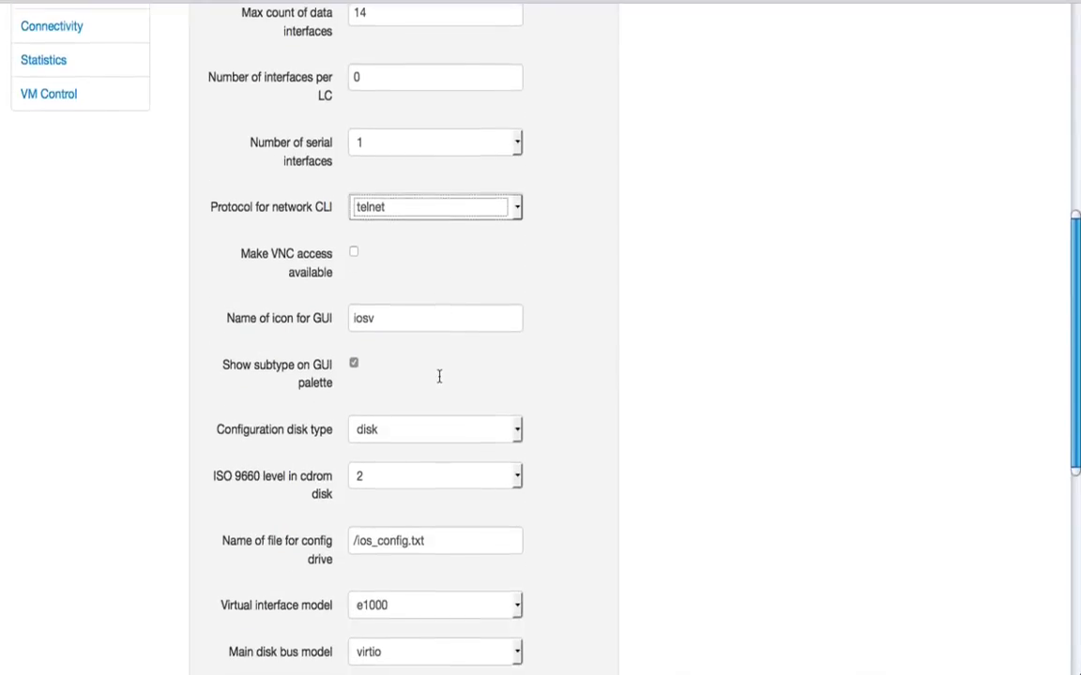
{"action": "left_click", "coordinate": [518, 300]}
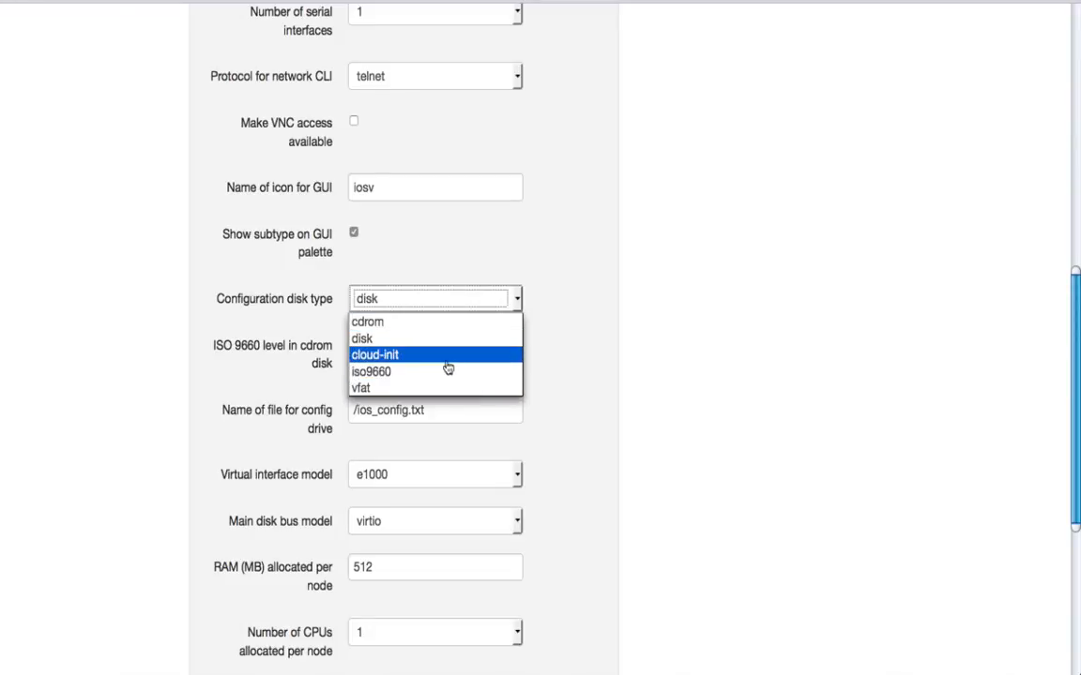
{"action": "left_click", "coordinate": [409, 325]}
{"action": "scroll", "coordinate": [577, 328], "scroll_direction": "down", "scroll_amount": 1}
{"action": "scroll", "coordinate": [582, 322], "scroll_direction": "down", "scroll_amount": 2}
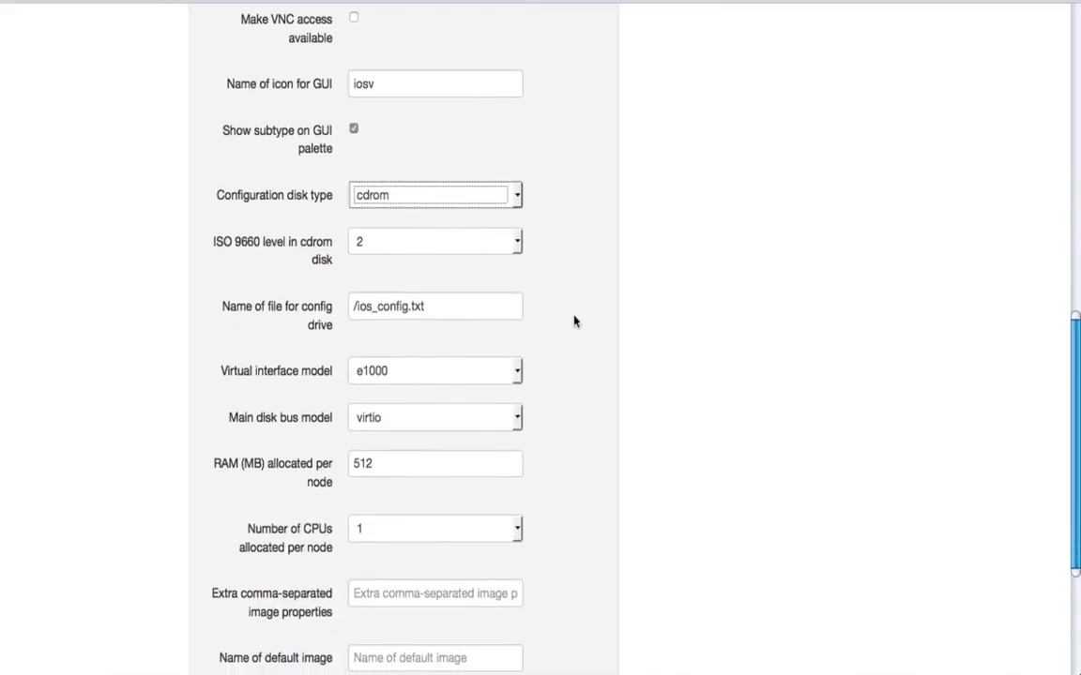
{"action": "left_click", "coordinate": [374, 308]}
{"action": "type", "text": "_example"}
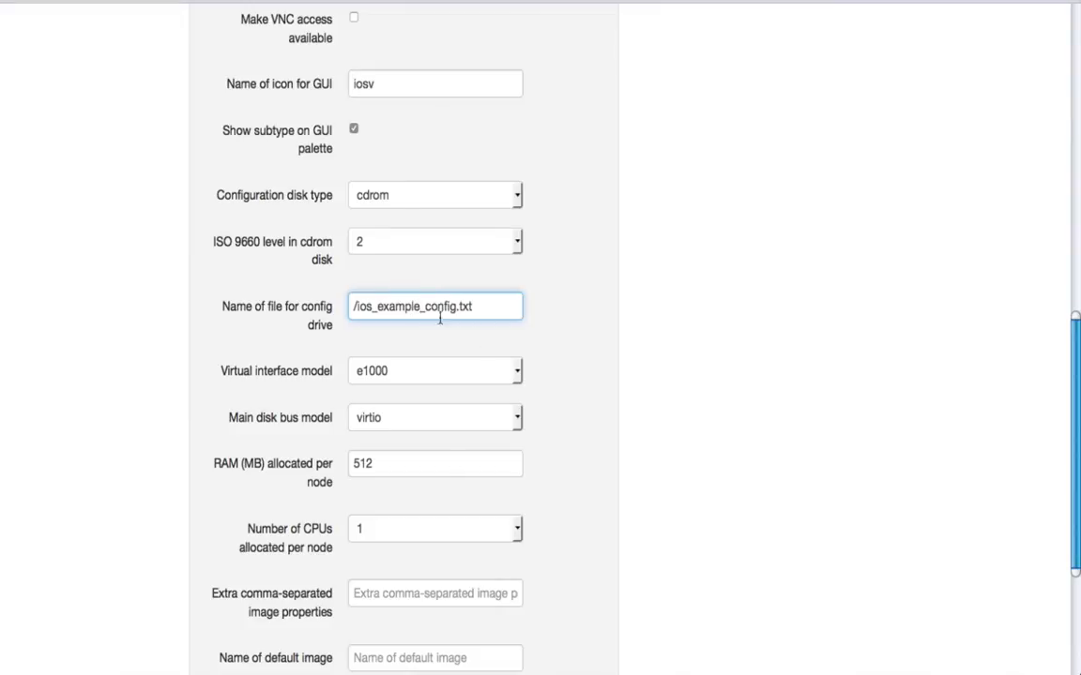
- Set the virtual interface model to virtio and keep virtio as the main disk bus model
{"action": "left_click", "coordinate": [519, 375]}
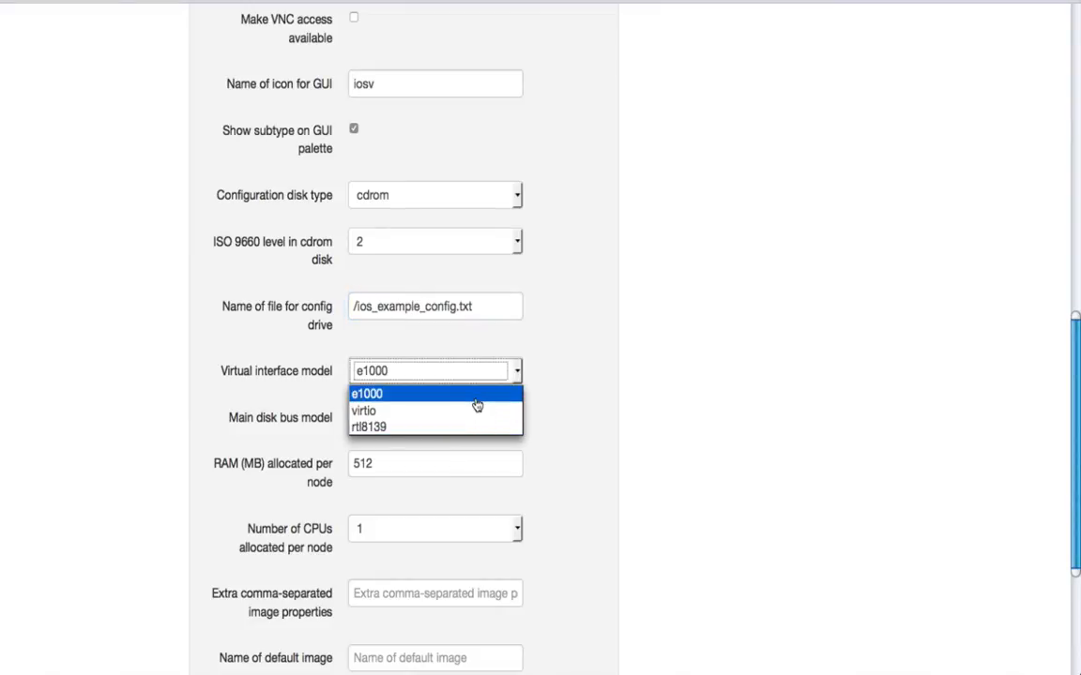
{"action": "left_click", "coordinate": [477, 404]}
{"action": "left_click", "coordinate": [522, 379]}
{"action": "left_click", "coordinate": [434, 412]}
{"action": "scroll", "coordinate": [590, 374], "scroll_direction": "down", "scroll_amount": 2}
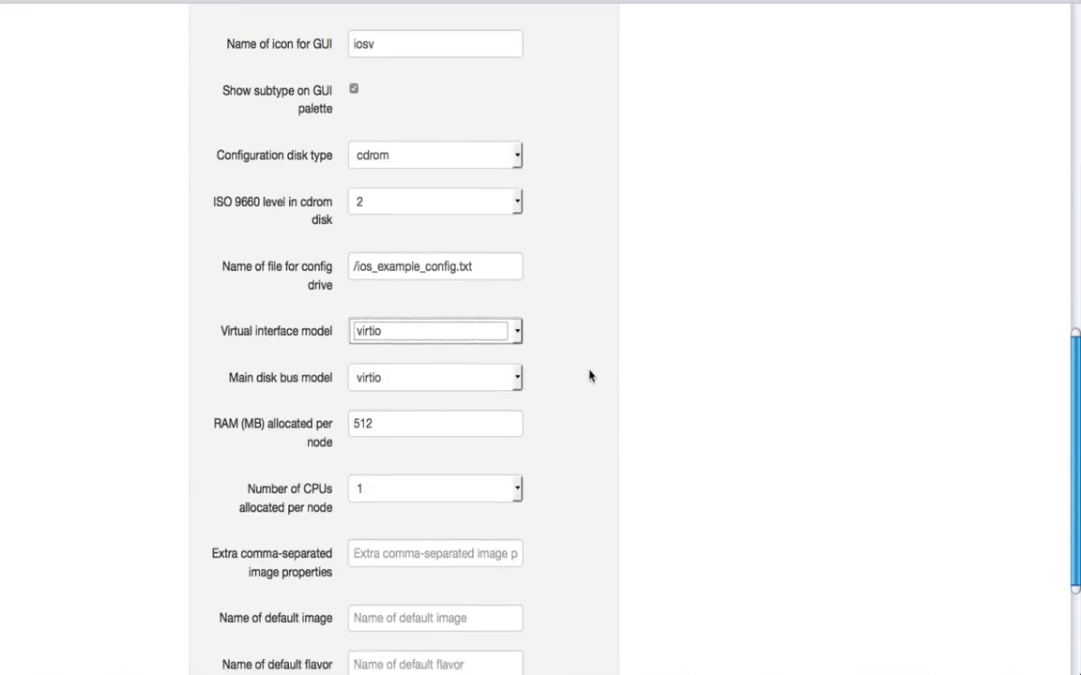
{"action": "left_click", "coordinate": [517, 325]}
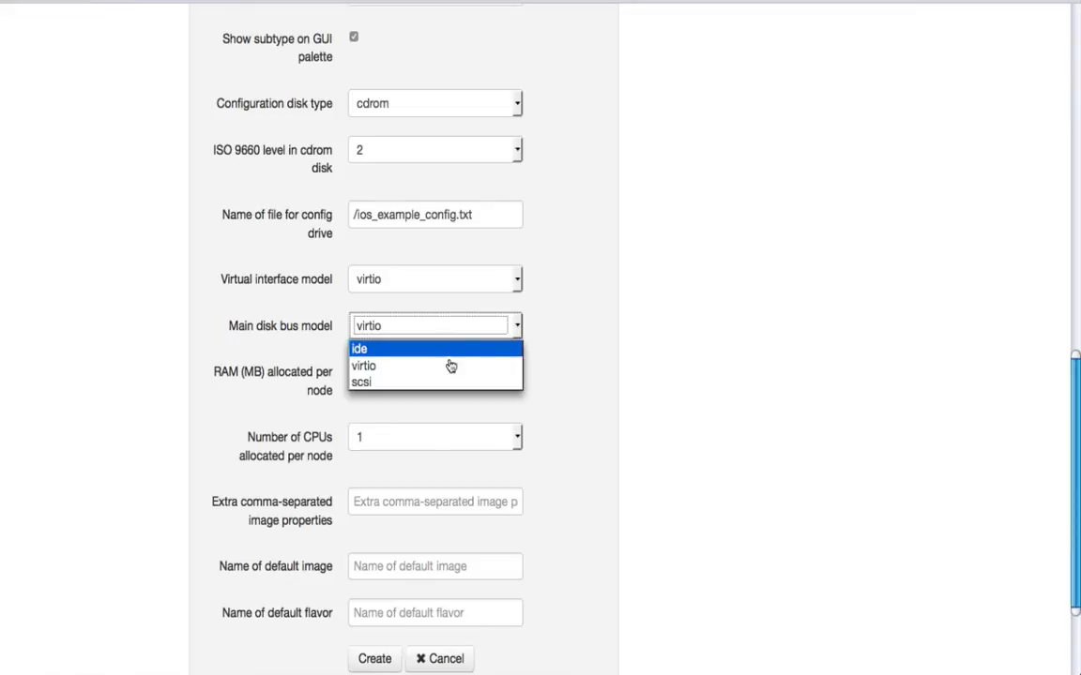
{"action": "left_click", "coordinate": [562, 345]}
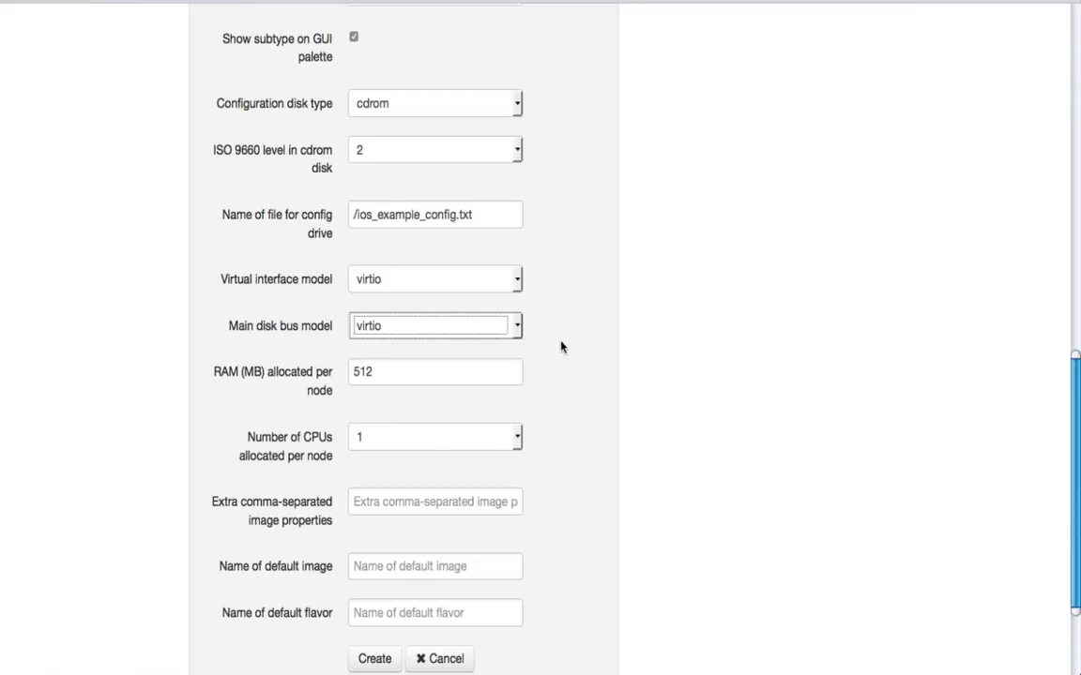
- Allocate 2048 MB of RAM and 2 CPUs per node for the new subtype
{"action": "scroll", "coordinate": [560, 345], "scroll_direction": "down", "scroll_amount": 2}
{"action": "double_click", "coordinate": [386, 286]}
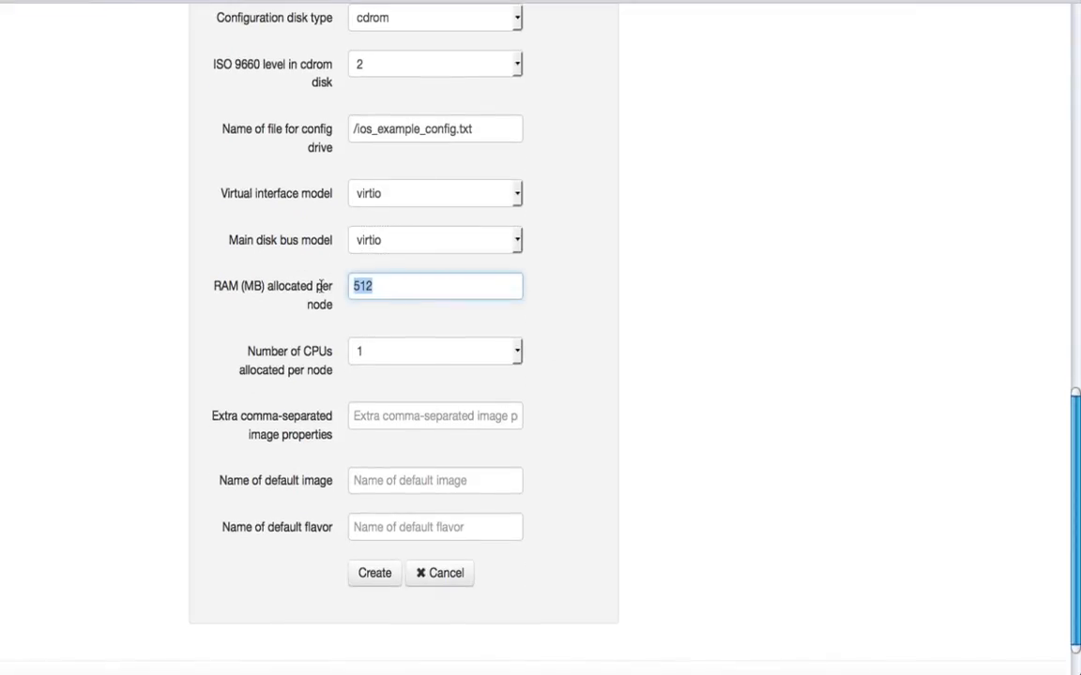
{"action": "type", "text": "2048"}
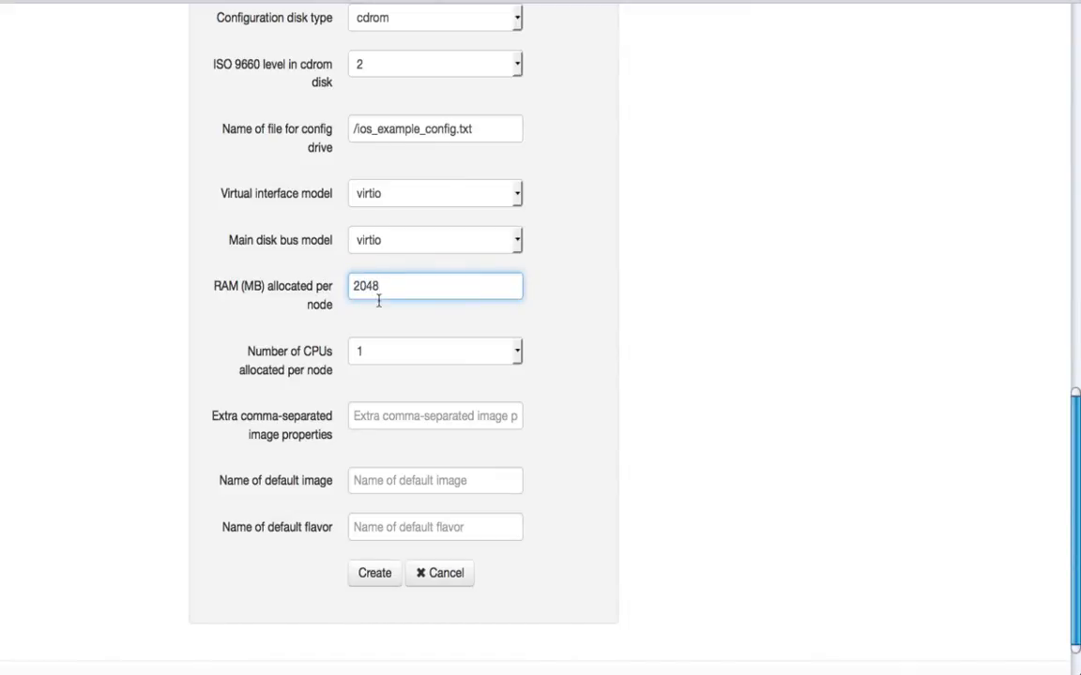
{"action": "left_click", "coordinate": [516, 350]}
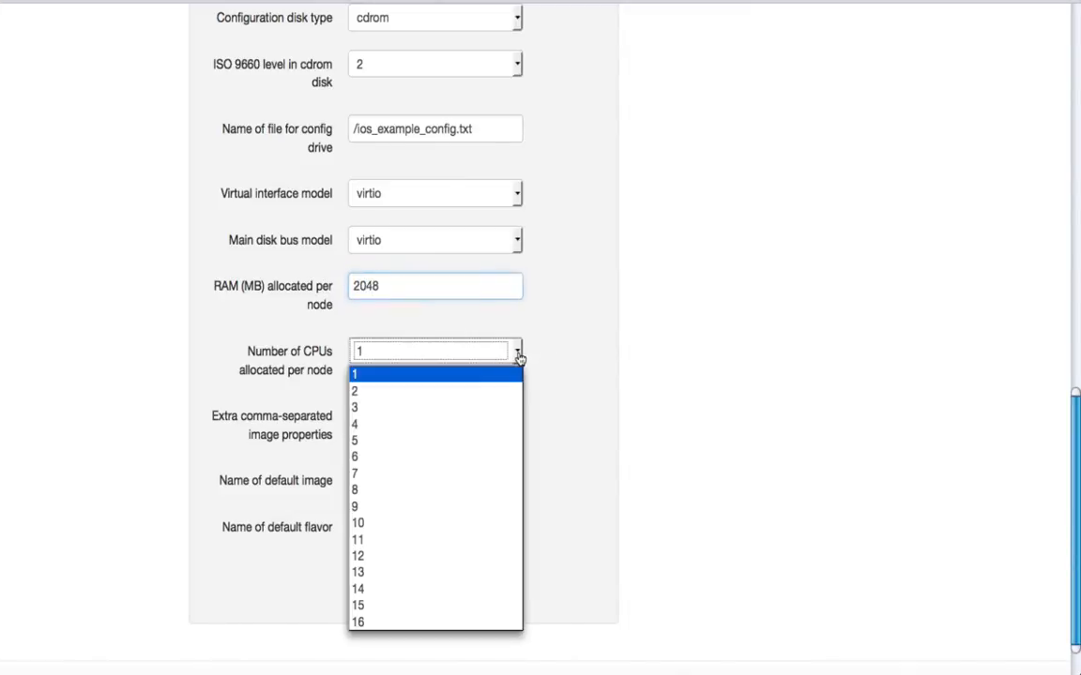
{"action": "left_click", "coordinate": [416, 392]}
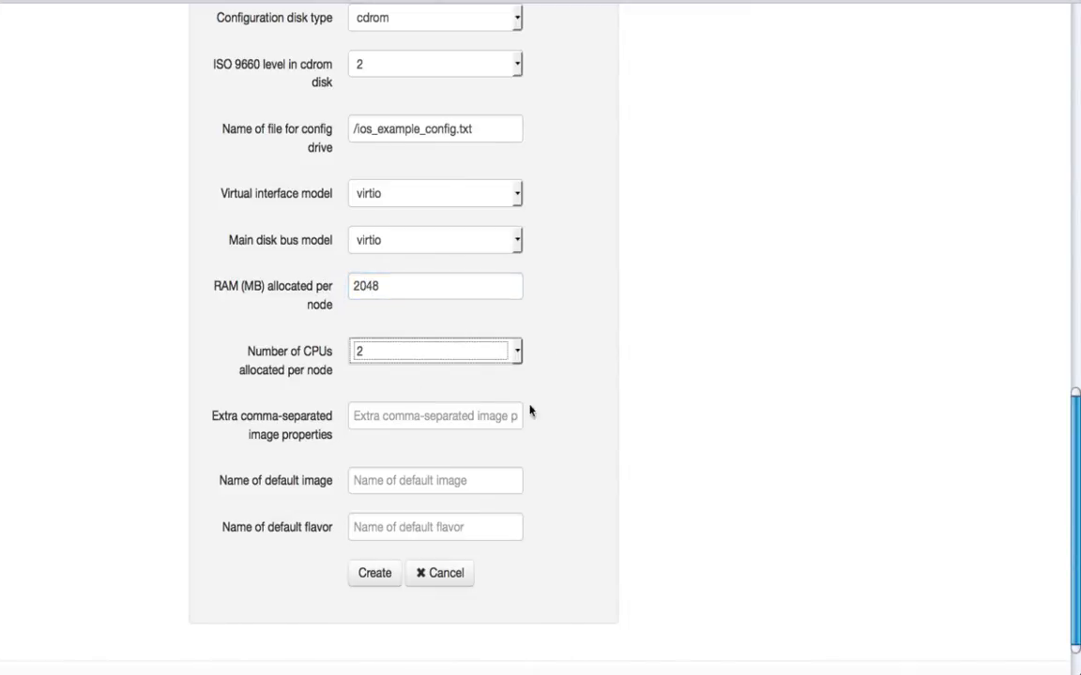
- Create the IOSv-example subtype with the entered settings and review its full list of properties
{"action": "left_click", "coordinate": [380, 578]}
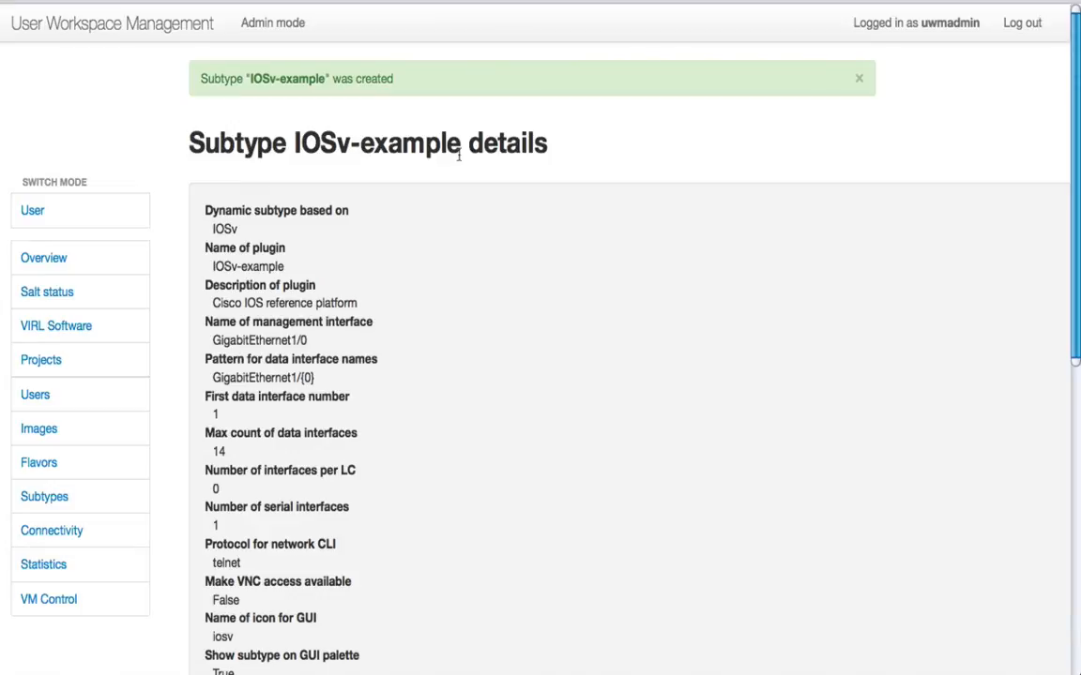
{"action": "scroll", "coordinate": [381, 266], "scroll_direction": "right", "scroll_amount": 2}
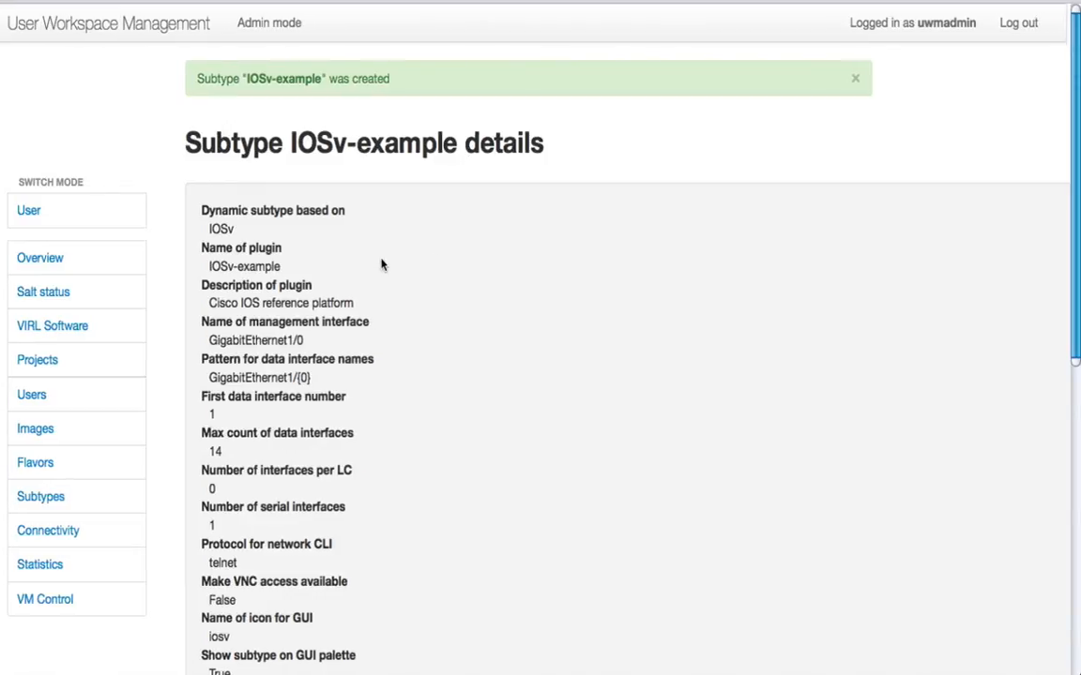
{"action": "scroll", "coordinate": [381, 265], "scroll_direction": "left", "scroll_amount": 2}
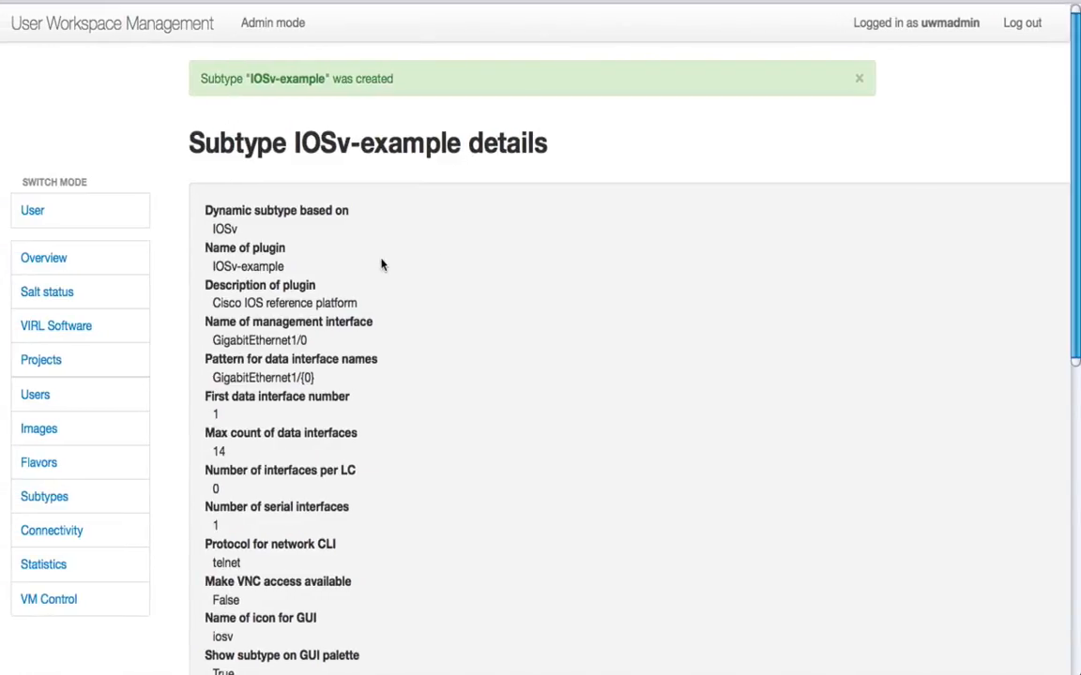
{"action": "scroll", "coordinate": [394, 338], "scroll_direction": "down", "scroll_amount": 5}
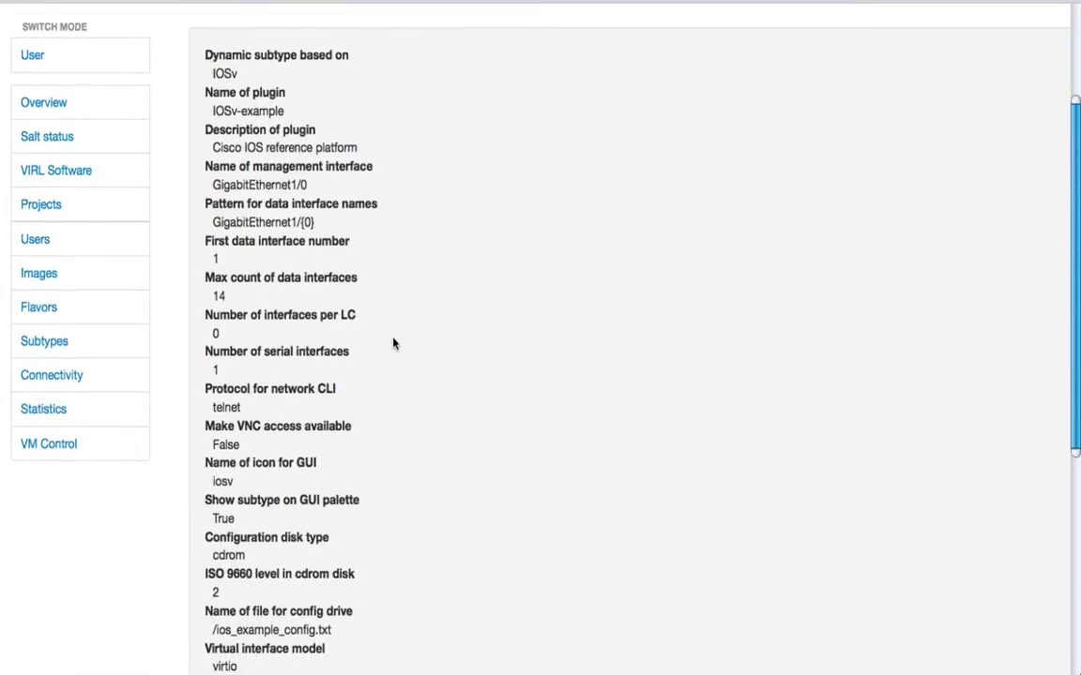
{"action": "scroll", "coordinate": [393, 343], "scroll_direction": "down", "scroll_amount": 6}
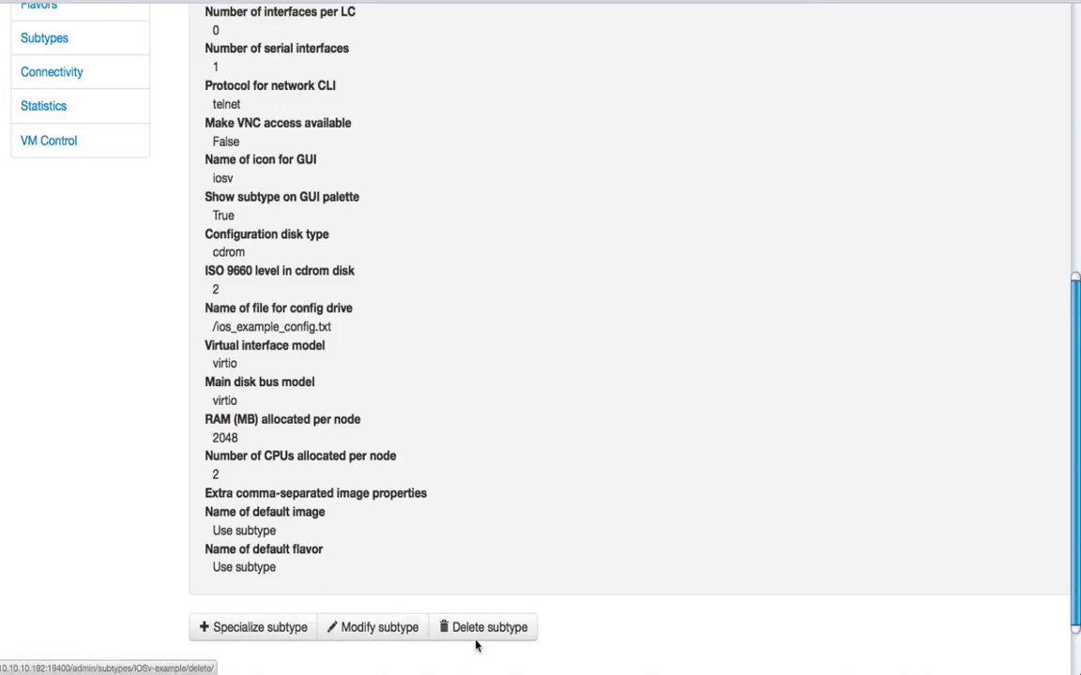
{"action": "scroll", "coordinate": [141, 375], "scroll_direction": "up", "scroll_amount": 1}
{"action": "scroll", "coordinate": [141, 375], "scroll_direction": "up", "scroll_amount": 5}
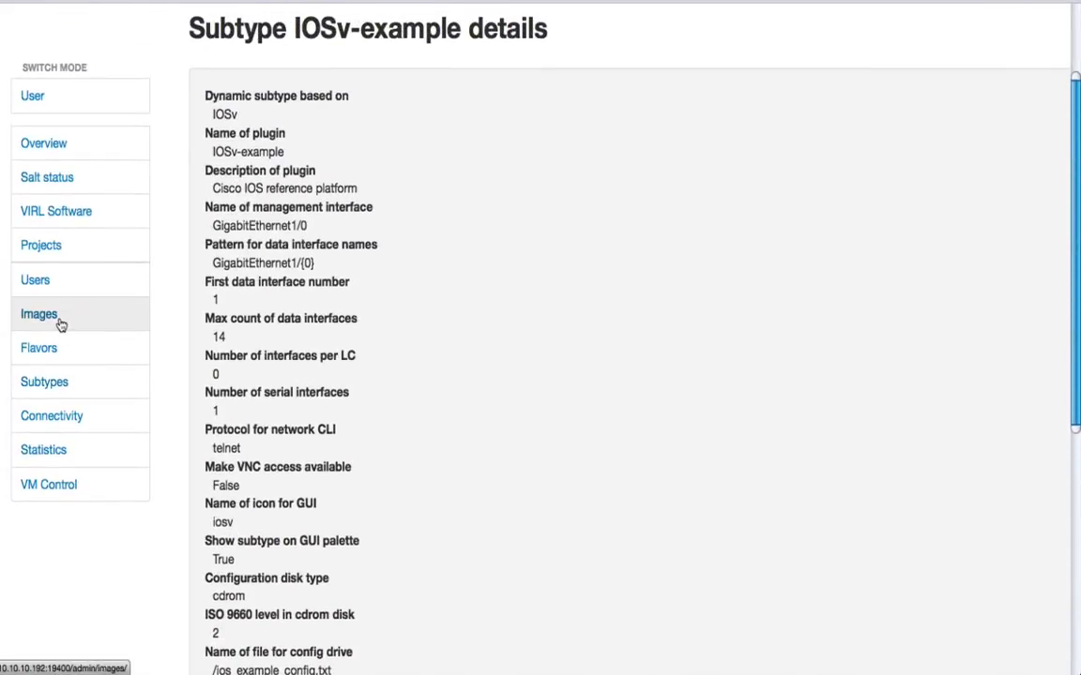
- Start adding a shared VM image with the IOSv-example subtype, look over the form, and cancel it without creating an image
{"action": "left_click", "coordinate": [58, 323]}
{"action": "scroll", "coordinate": [515, 250], "scroll_direction": "right", "scroll_amount": 1}
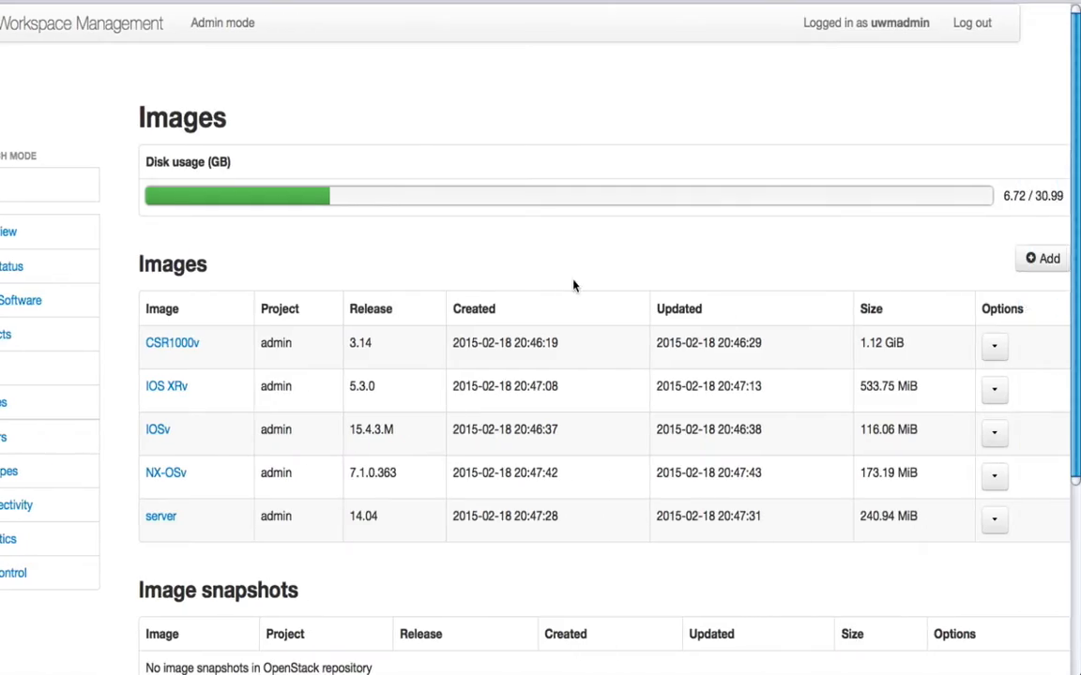
{"action": "left_click", "coordinate": [1044, 260]}
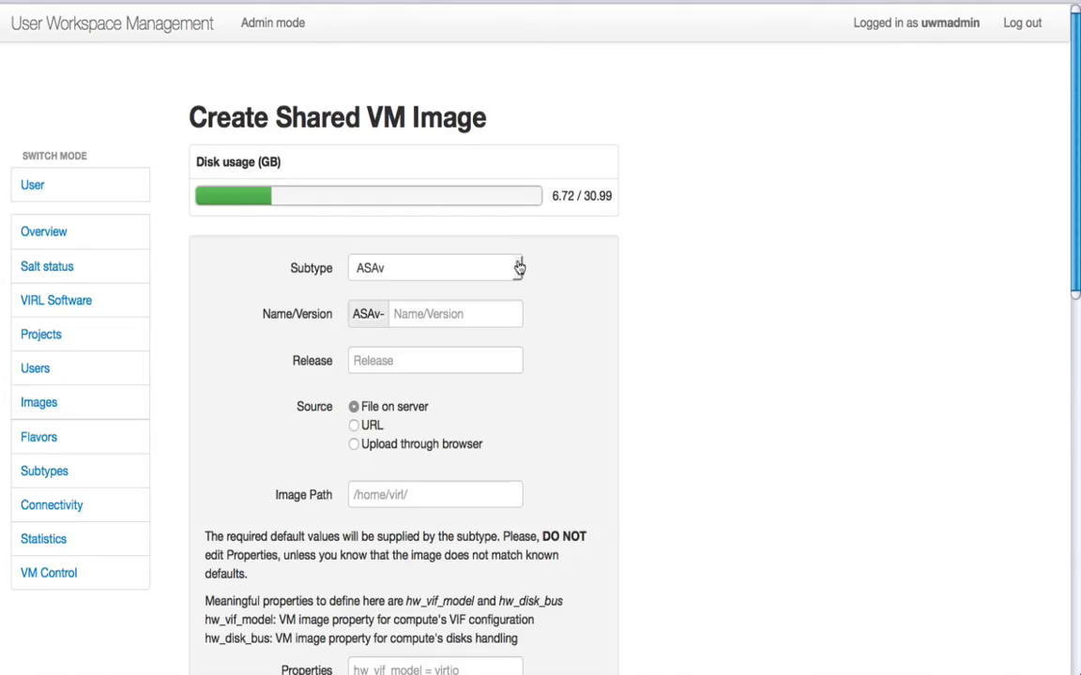
{"action": "left_click", "coordinate": [519, 269]}
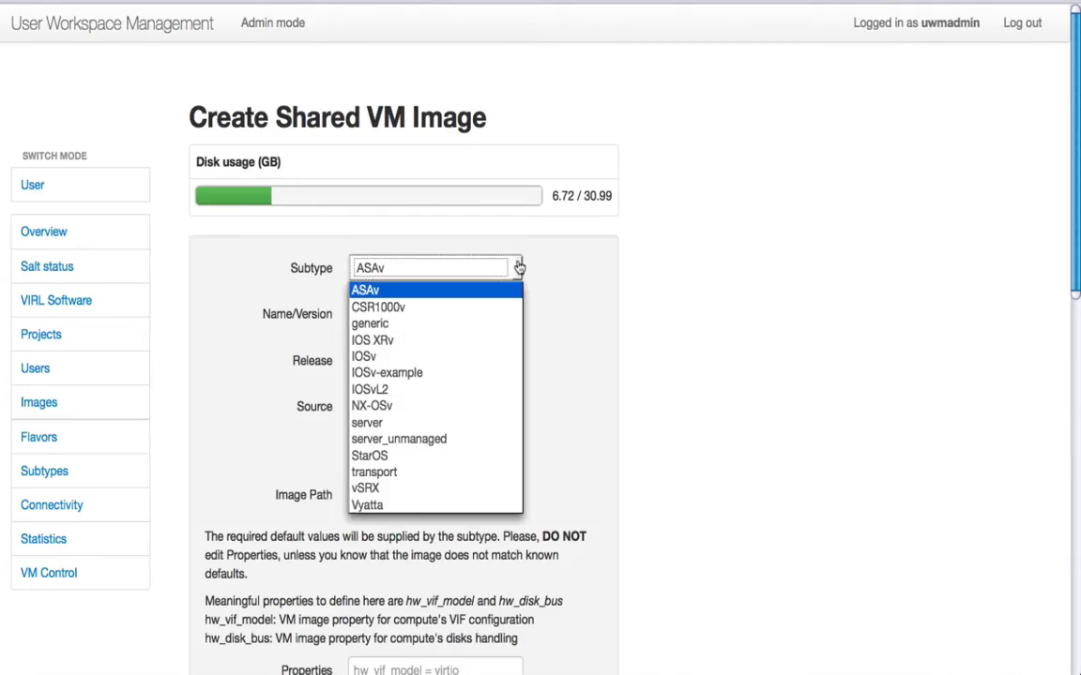
{"action": "left_click", "coordinate": [422, 374]}
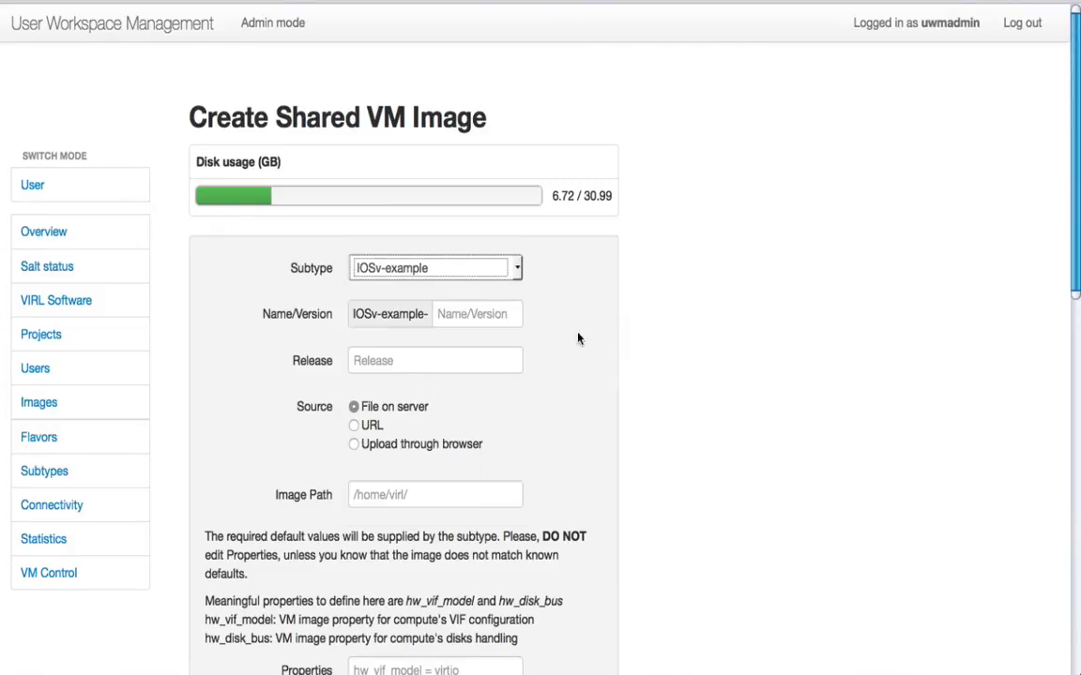
{"action": "scroll", "coordinate": [581, 329], "scroll_direction": "down", "scroll_amount": 3}
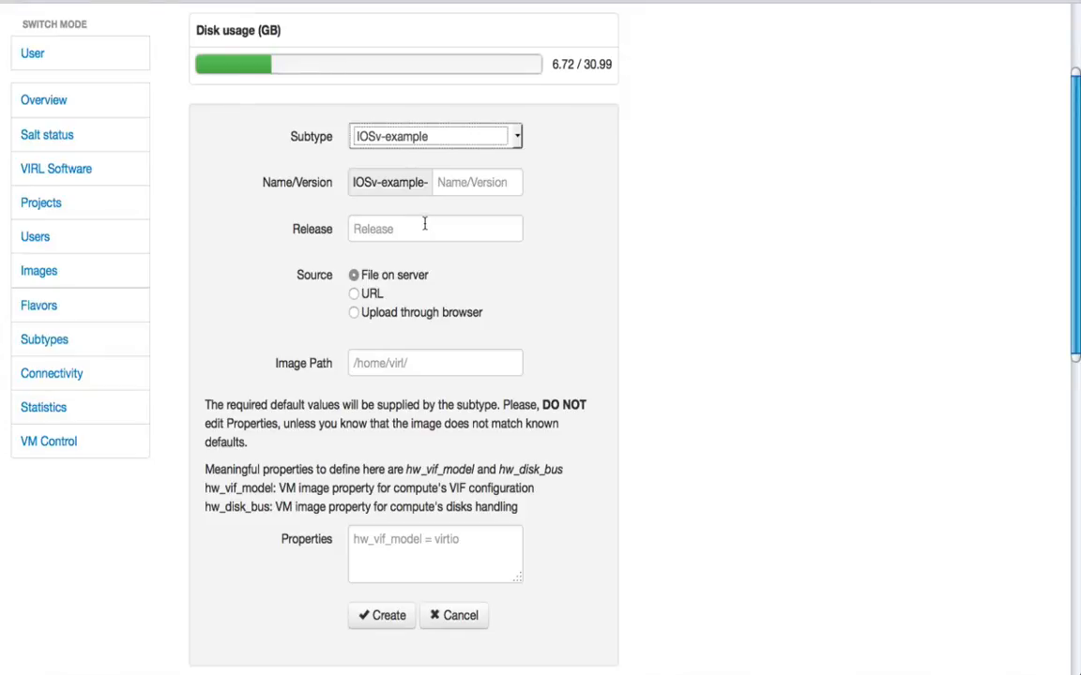
{"action": "scroll", "coordinate": [381, 365], "scroll_direction": "down", "scroll_amount": 2}
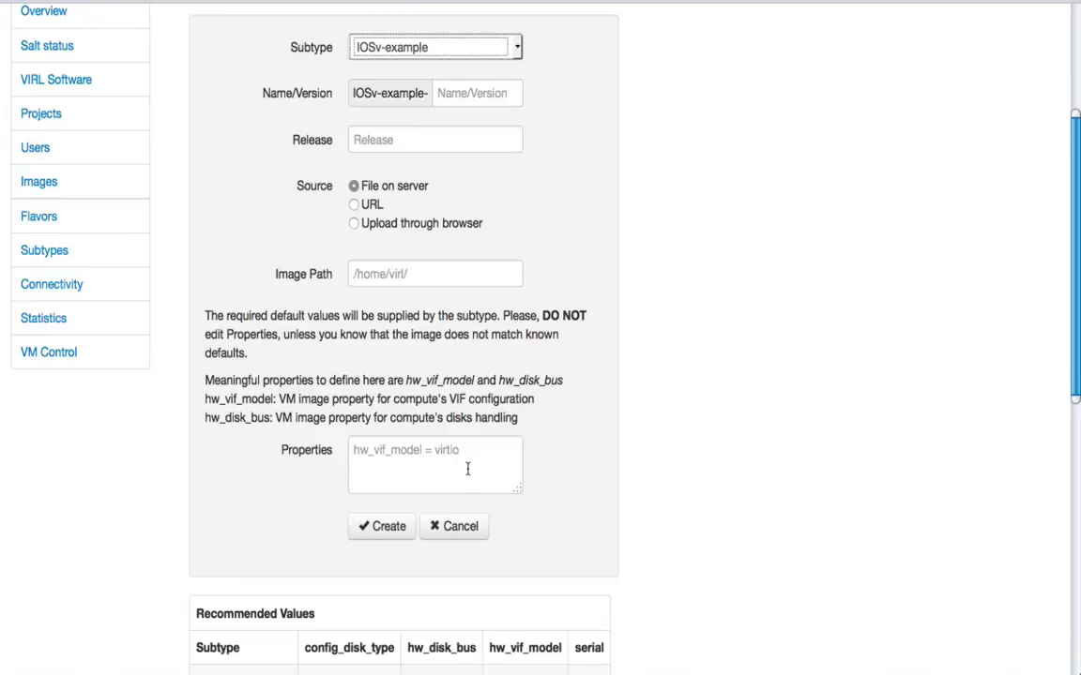
{"action": "left_click", "coordinate": [459, 531]}
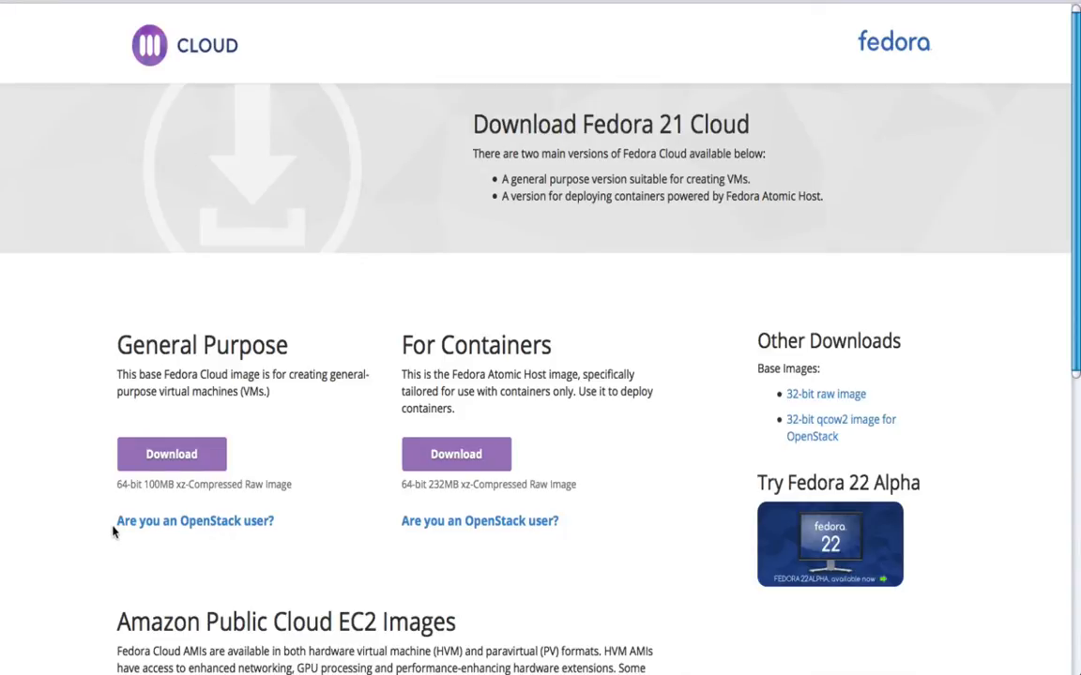
- View the OpenStack user information for the general-purpose image on the Fedora 21 Cloud download page
{"action": "left_click", "coordinate": [214, 527]}
{"action": "scroll", "coordinate": [212, 525], "scroll_direction": "down", "scroll_amount": 3}
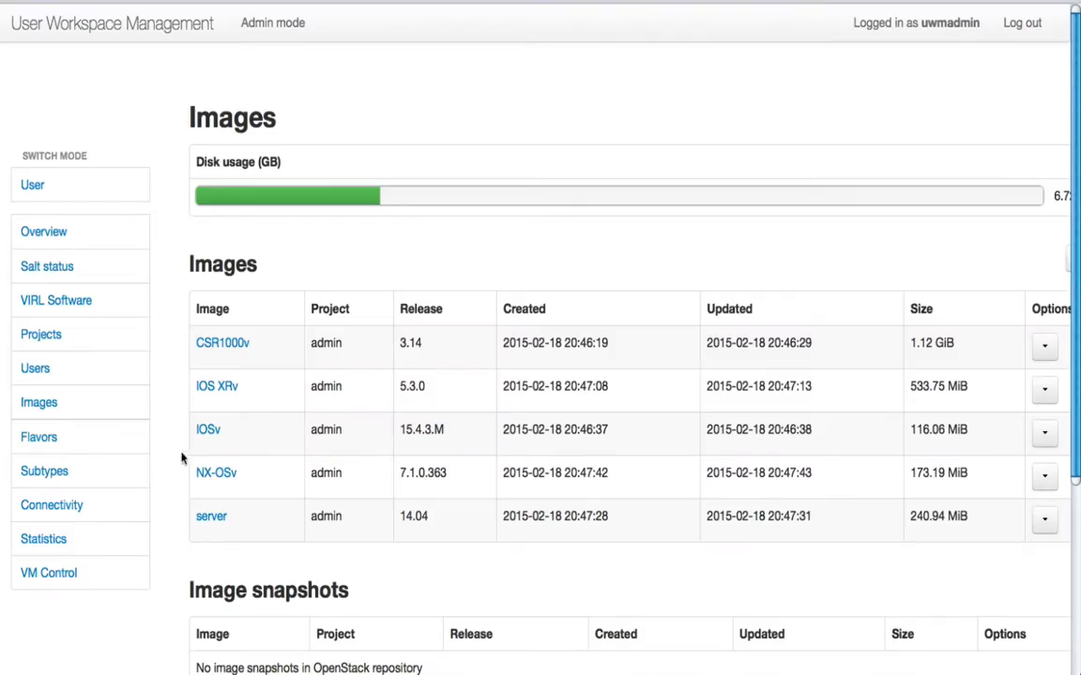
- Return to User Workspace Management and start specializing a new subtype based on the server subtype
{"action": "left_click", "coordinate": [44, 472]}
{"action": "scroll", "coordinate": [211, 431], "scroll_direction": "right", "scroll_amount": 2}
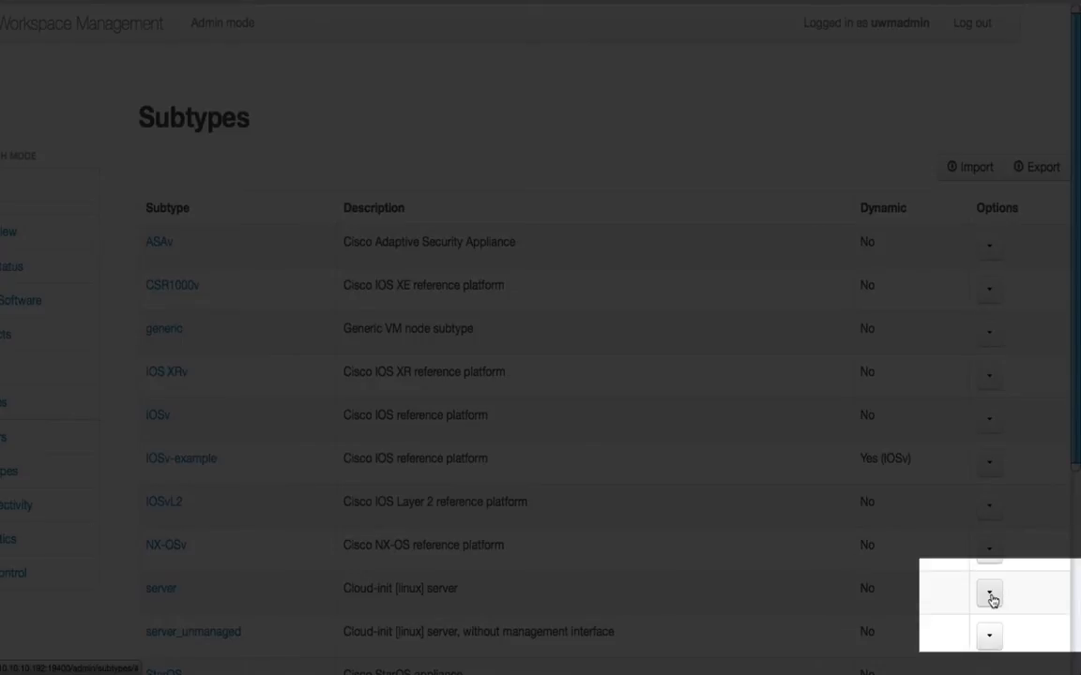
{"action": "left_click", "coordinate": [992, 600]}
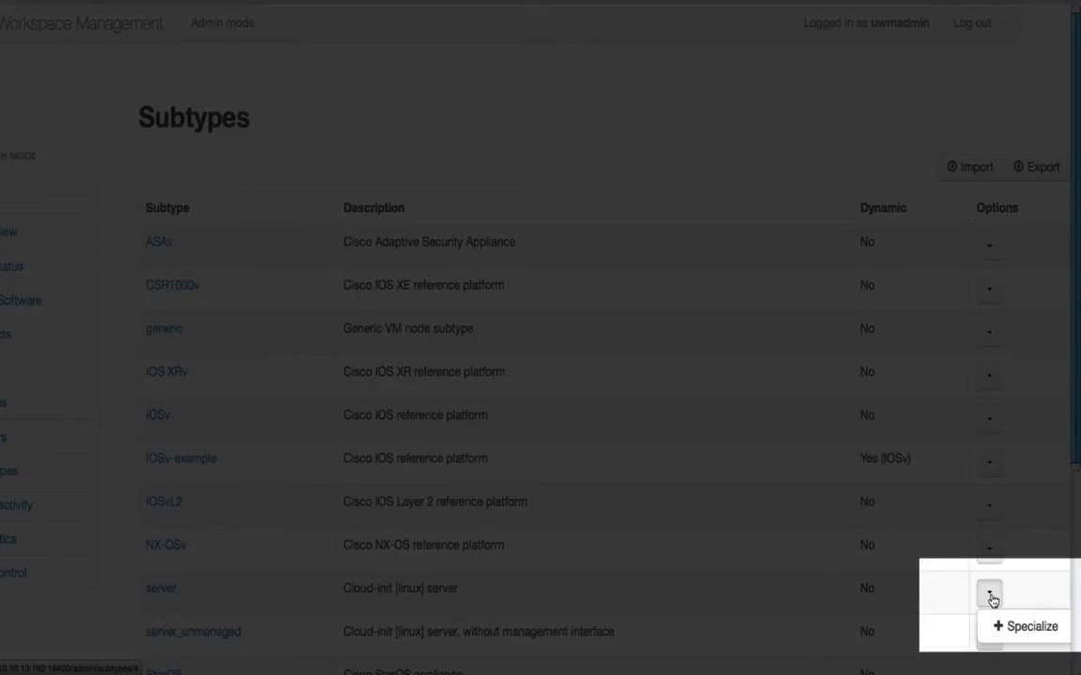
{"action": "left_click", "coordinate": [1021, 631]}
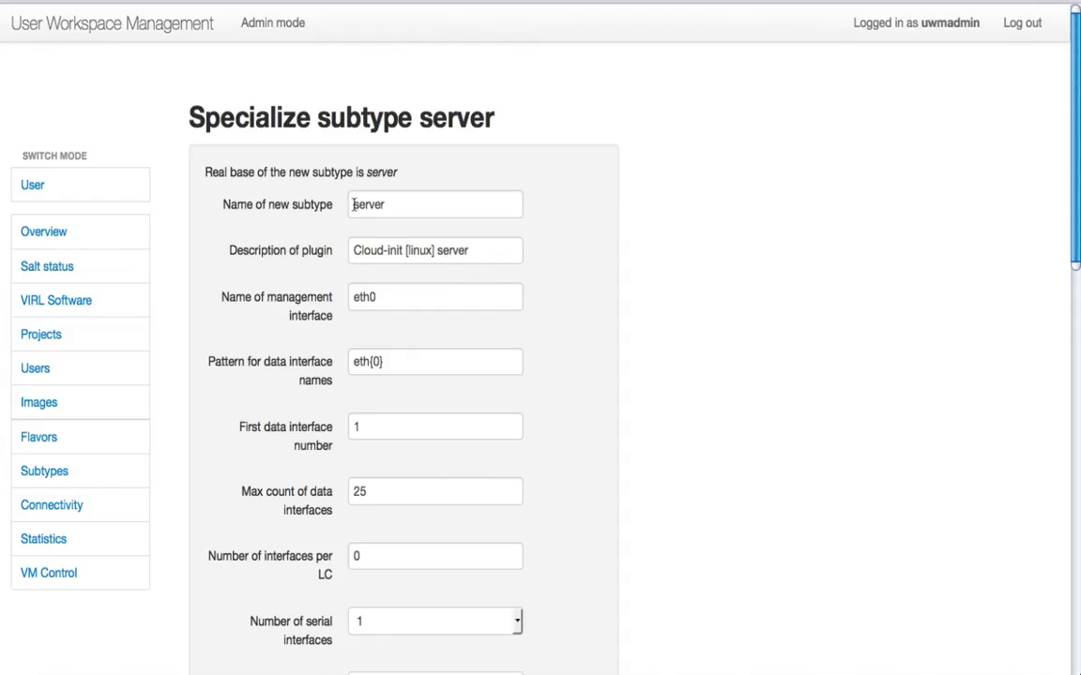
- Name the new subtype Fedora-server and change its plugin description to "Cloud-init Fedora server"
{"action": "left_click", "coordinate": [354, 203]}
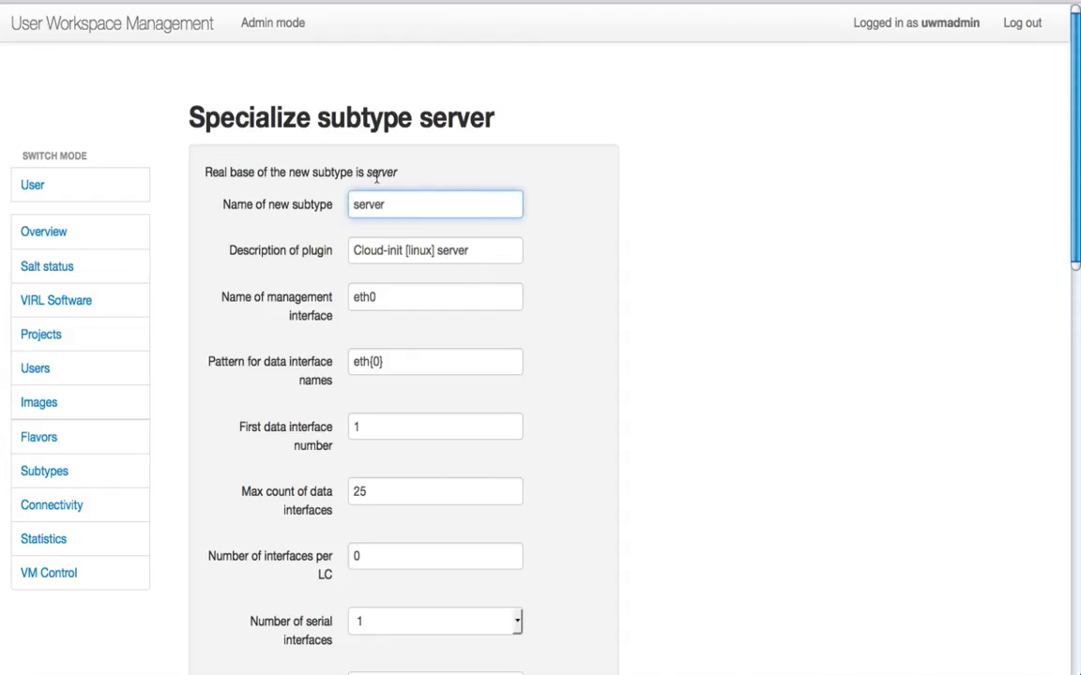
{"action": "type", "text": "Fedora-"}
{"action": "double_click", "coordinate": [414, 249]}
{"action": "left_click_drag", "start_coordinate": [436, 250], "coordinate": [408, 250]}
{"action": "type", "text": "Fedora"}
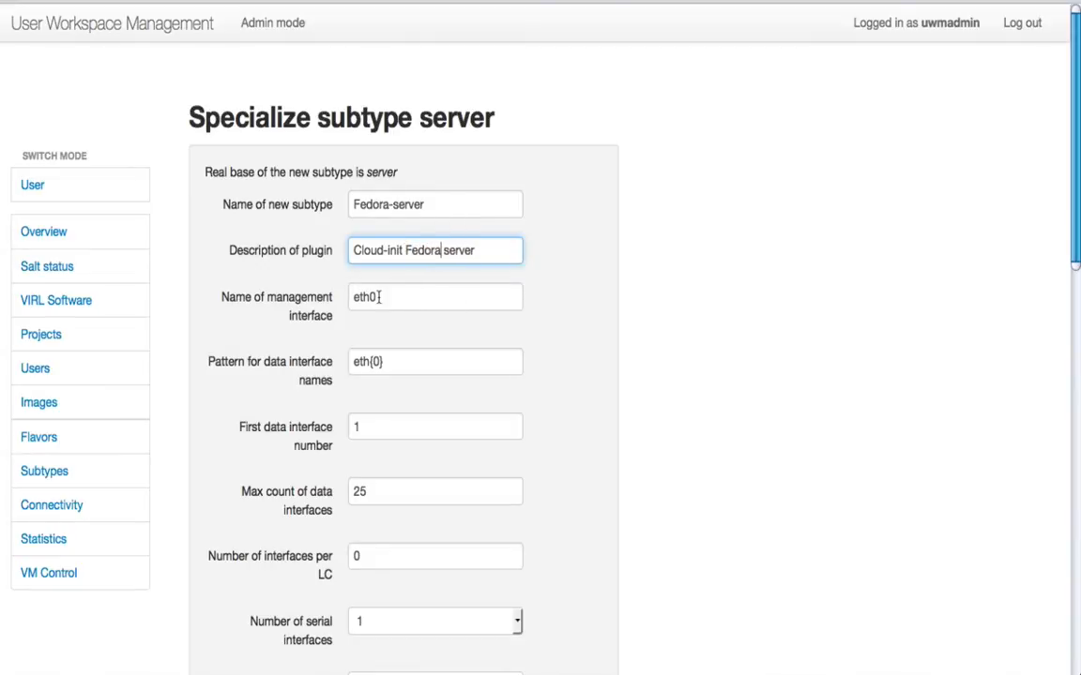
- Set the virtual interface model to e1000 and keep virtio as the main disk bus model
{"action": "scroll", "coordinate": [392, 297], "scroll_direction": "down", "scroll_amount": 3}
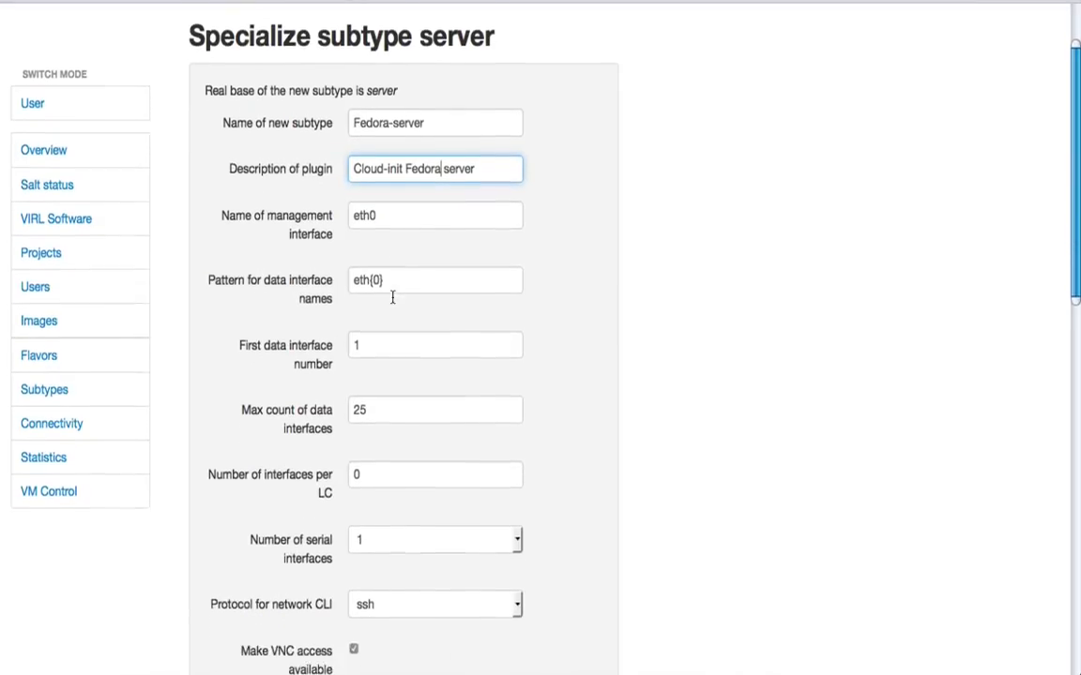
{"action": "scroll", "coordinate": [393, 297], "scroll_direction": "down", "scroll_amount": 3}
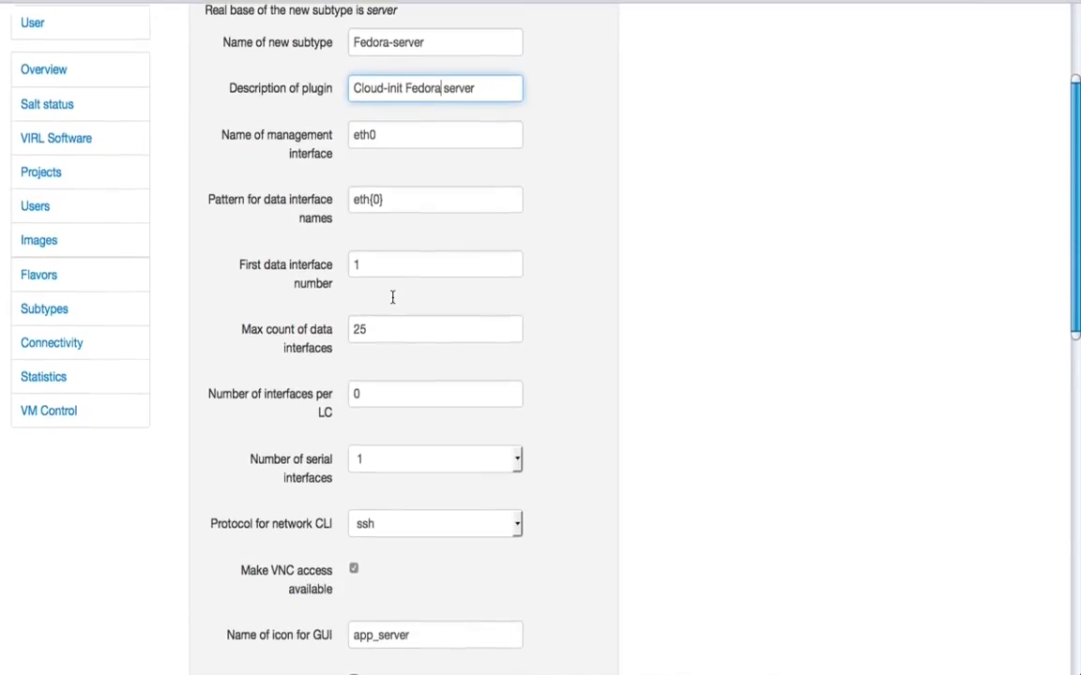
{"action": "scroll", "coordinate": [392, 297], "scroll_direction": "down", "scroll_amount": 3}
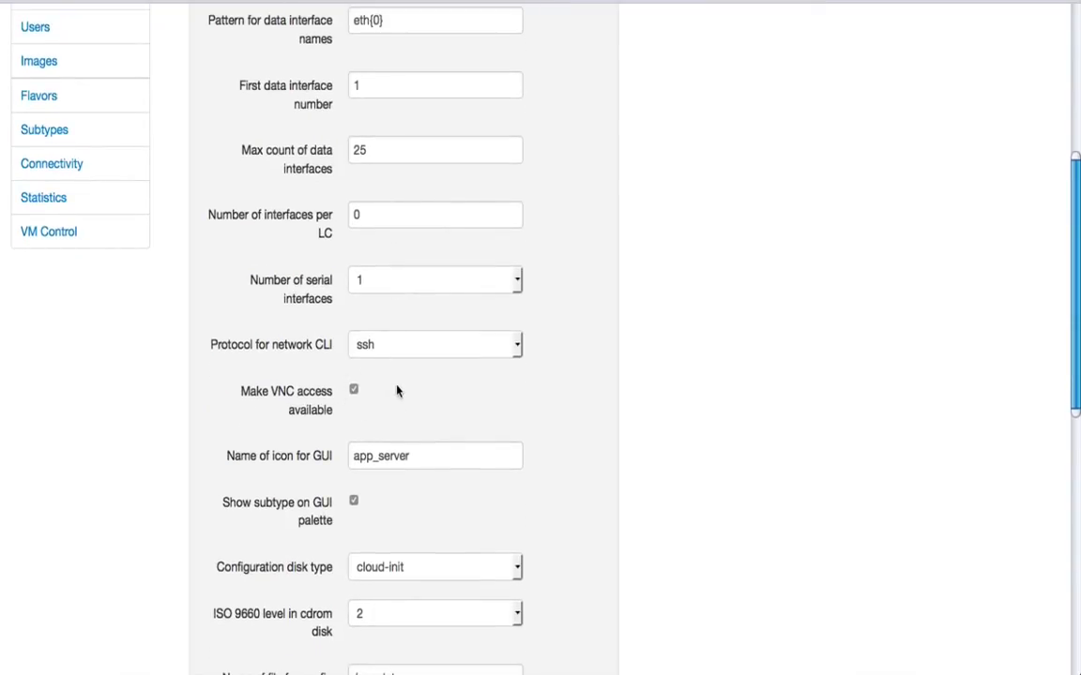
{"action": "scroll", "coordinate": [454, 391], "scroll_direction": "down", "scroll_amount": 4}
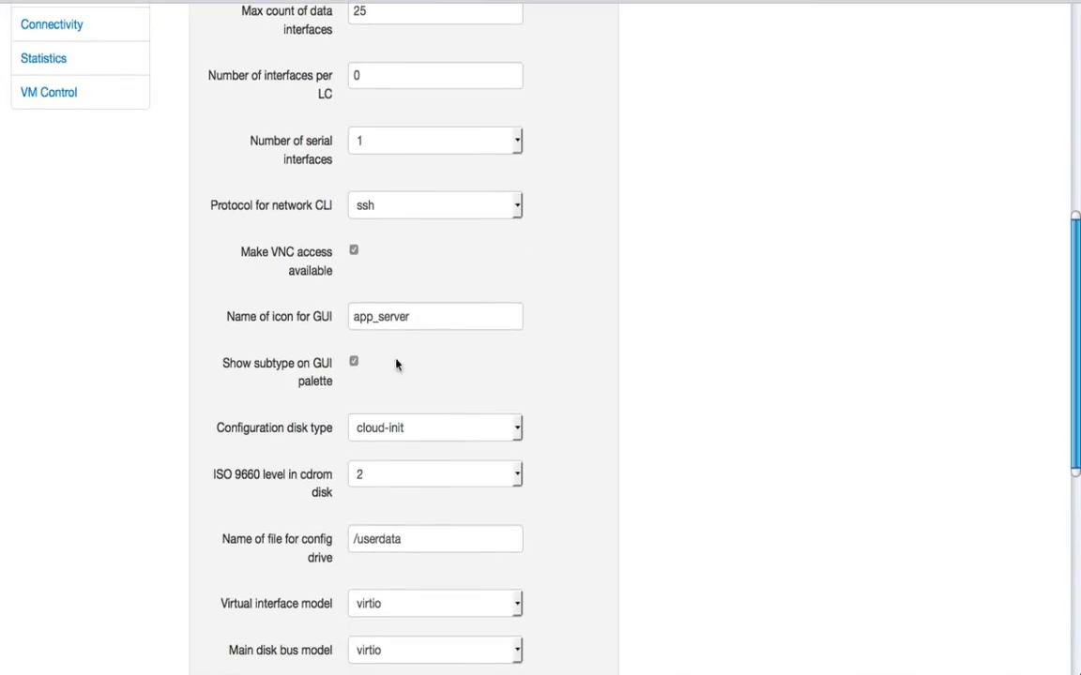
{"action": "scroll", "coordinate": [437, 378], "scroll_direction": "down", "scroll_amount": 5}
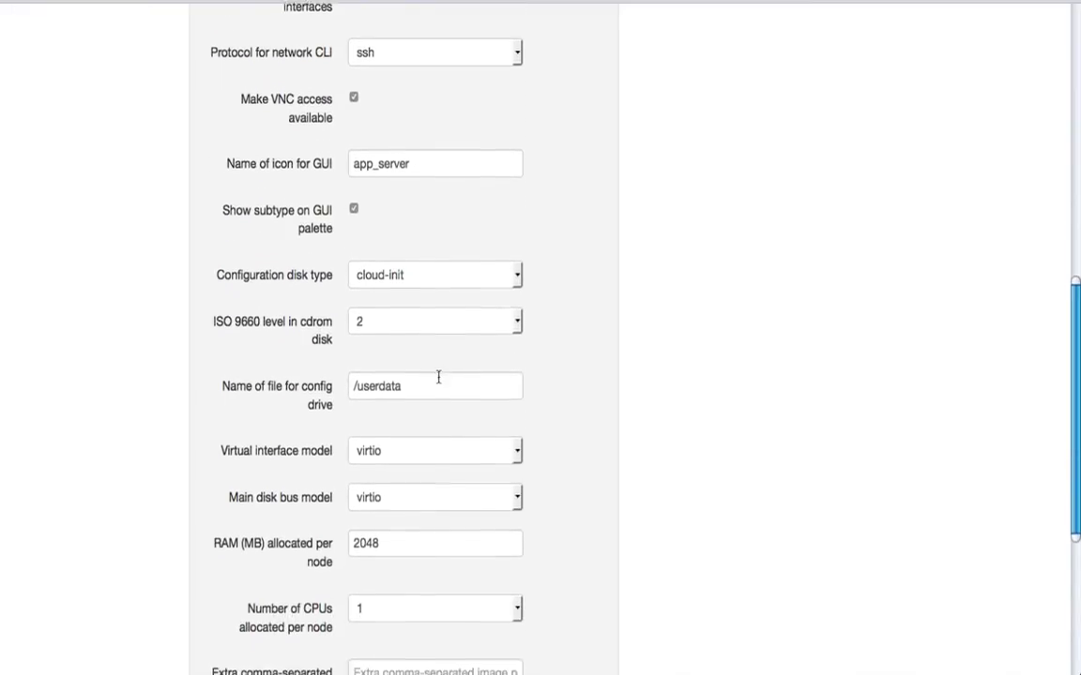
{"action": "scroll", "coordinate": [427, 386], "scroll_direction": "down", "scroll_amount": 3}
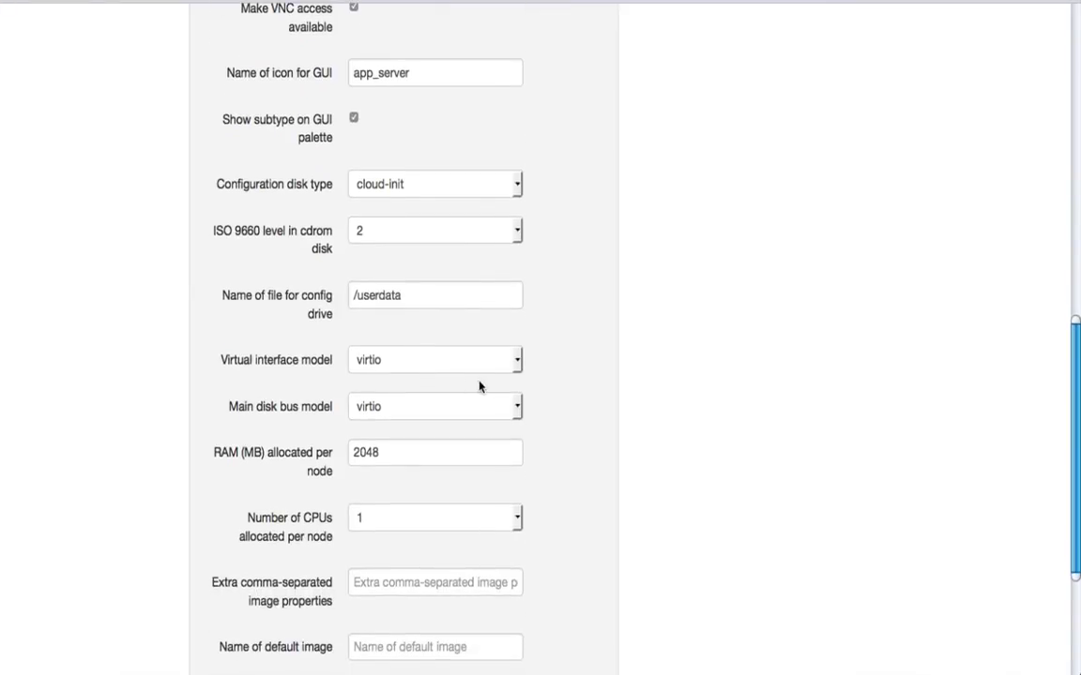
{"action": "left_click", "coordinate": [517, 360]}
{"action": "left_click", "coordinate": [364, 380]}
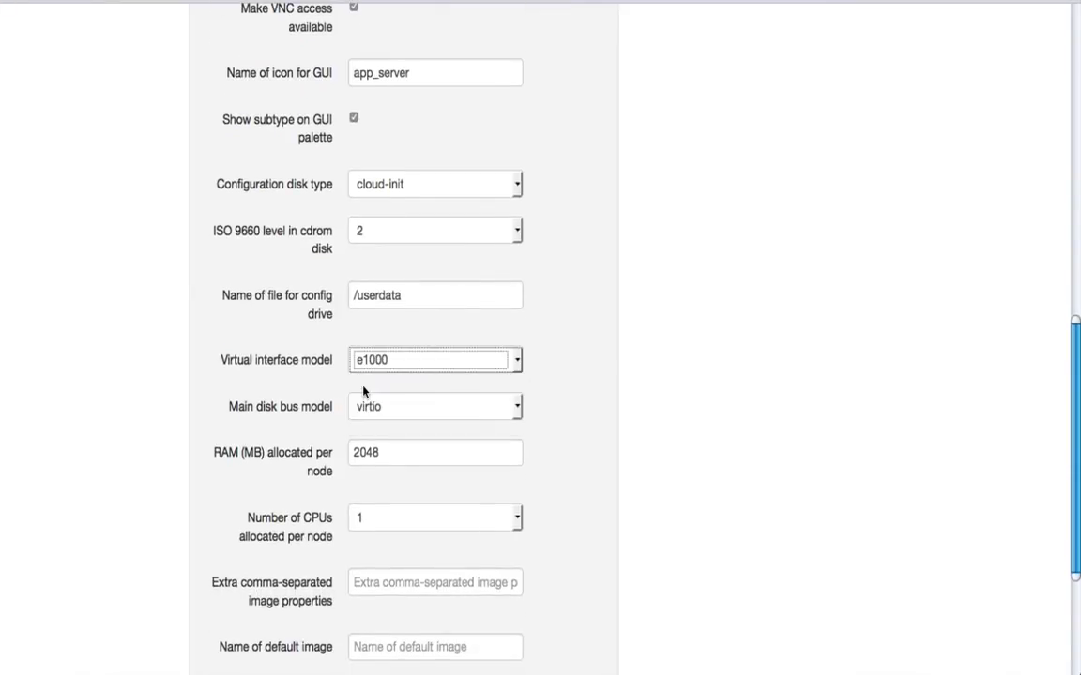
{"action": "left_click", "coordinate": [516, 407]}
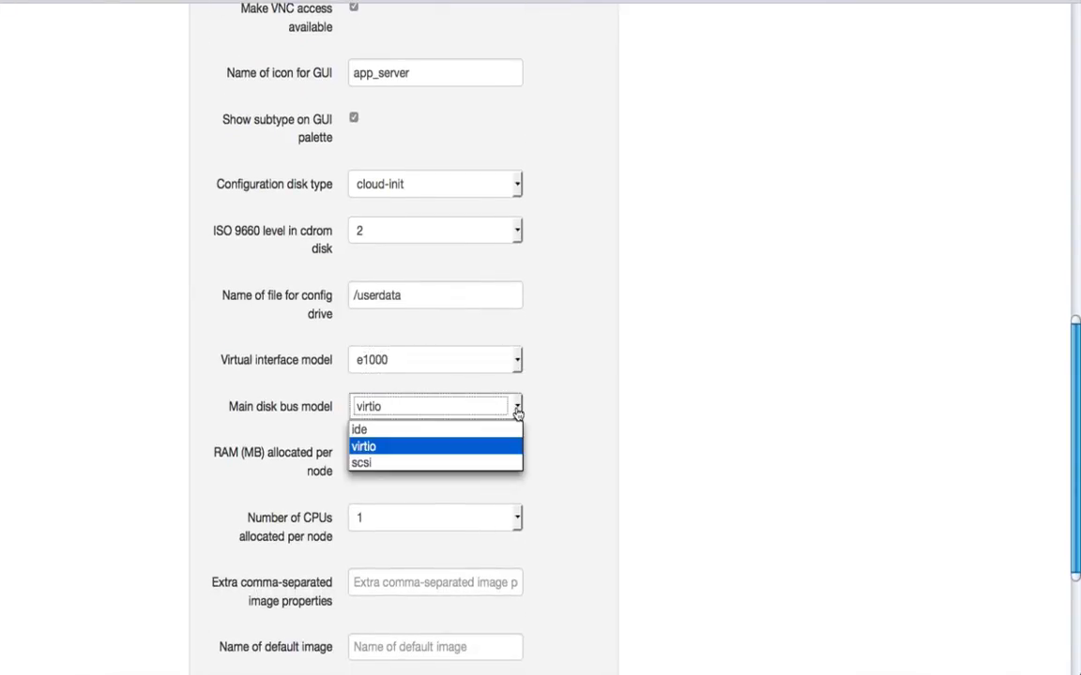
{"action": "left_click", "coordinate": [387, 451]}
- Allocate 3192 MB of RAM and 2 CPUs per node for the Fedora-server subtype
{"action": "scroll", "coordinate": [527, 398], "scroll_direction": "down", "scroll_amount": 3}
{"action": "left_click_drag", "start_coordinate": [403, 301], "coordinate": [338, 301]}
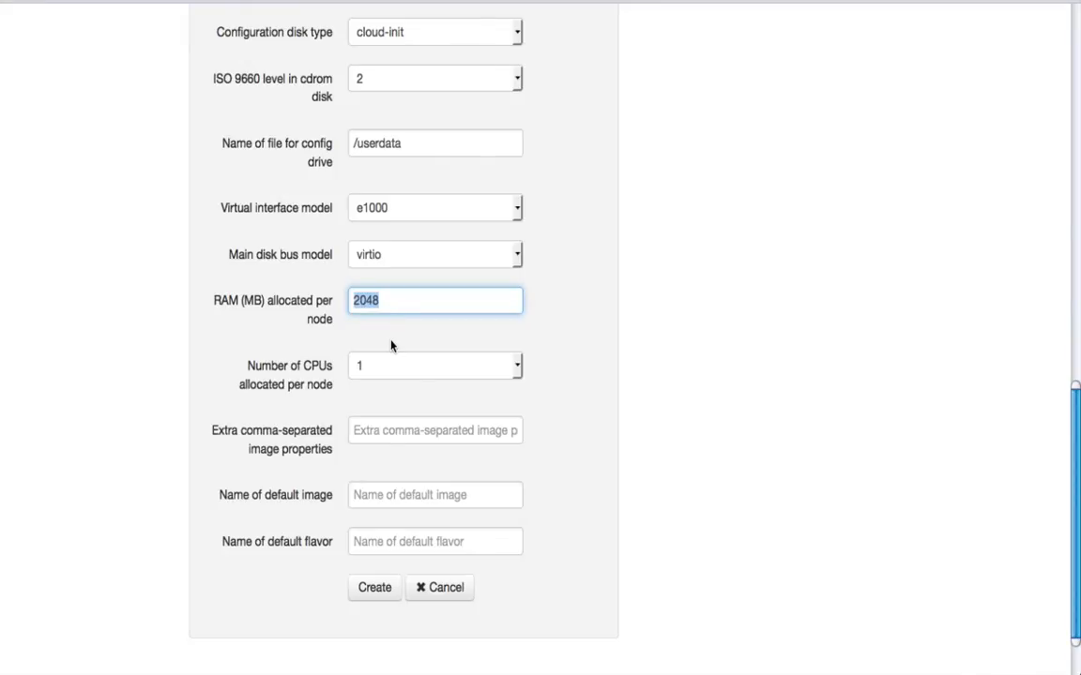
{"action": "type", "text": "3192"}
{"action": "left_click", "coordinate": [517, 366]}
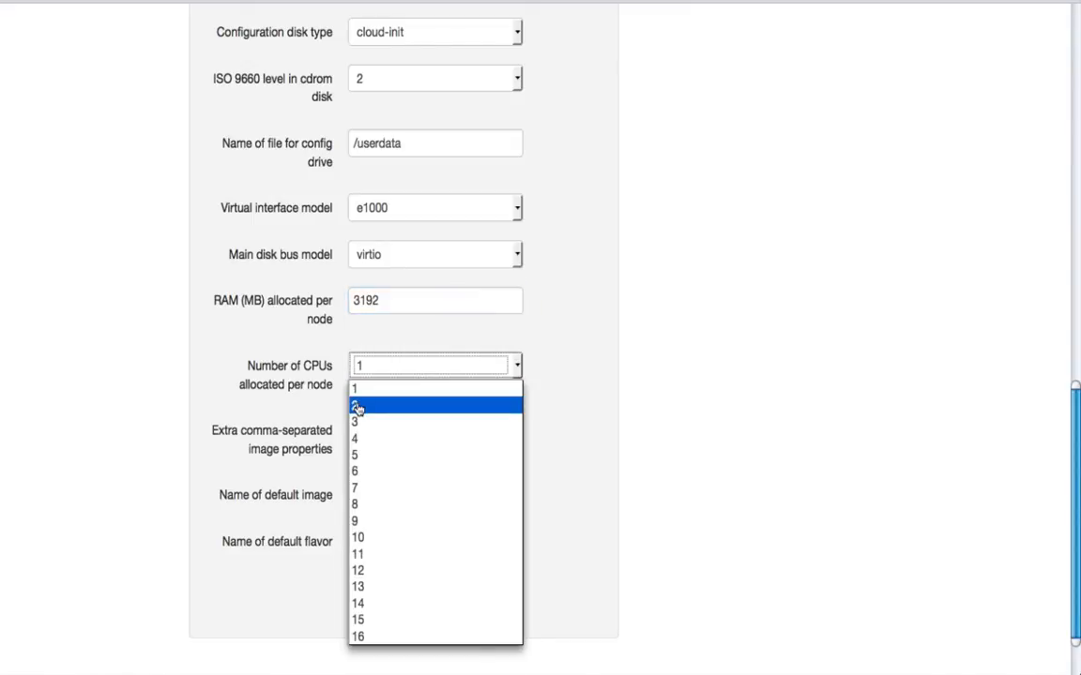
{"action": "left_click", "coordinate": [357, 406]}
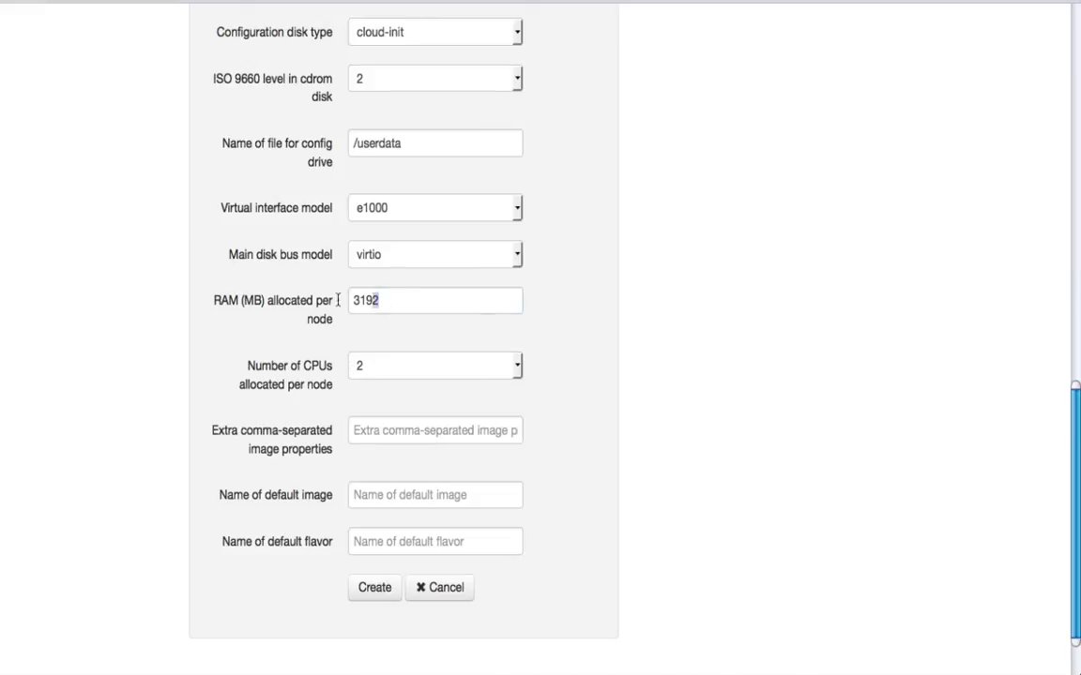
- Set the RAM allocated per node to 2048 MB and the number of CPUs per node to 1
{"action": "left_click_drag", "start_coordinate": [376, 300], "coordinate": [325, 299]}
{"action": "type", "text": "2048"}
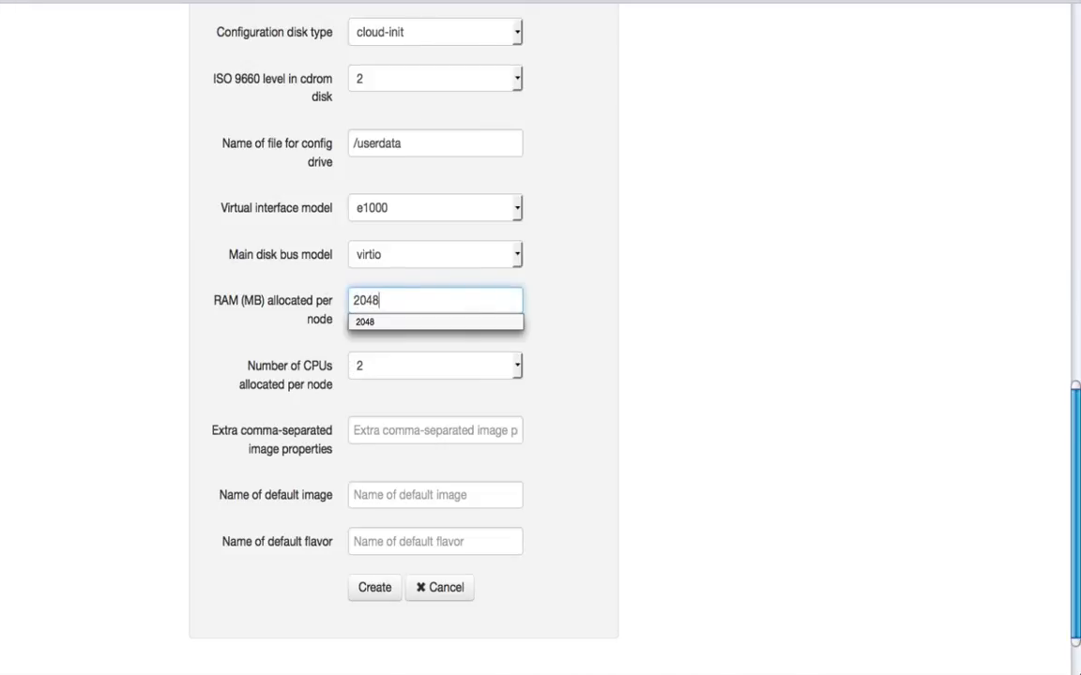
{"action": "left_click", "coordinate": [516, 365]}
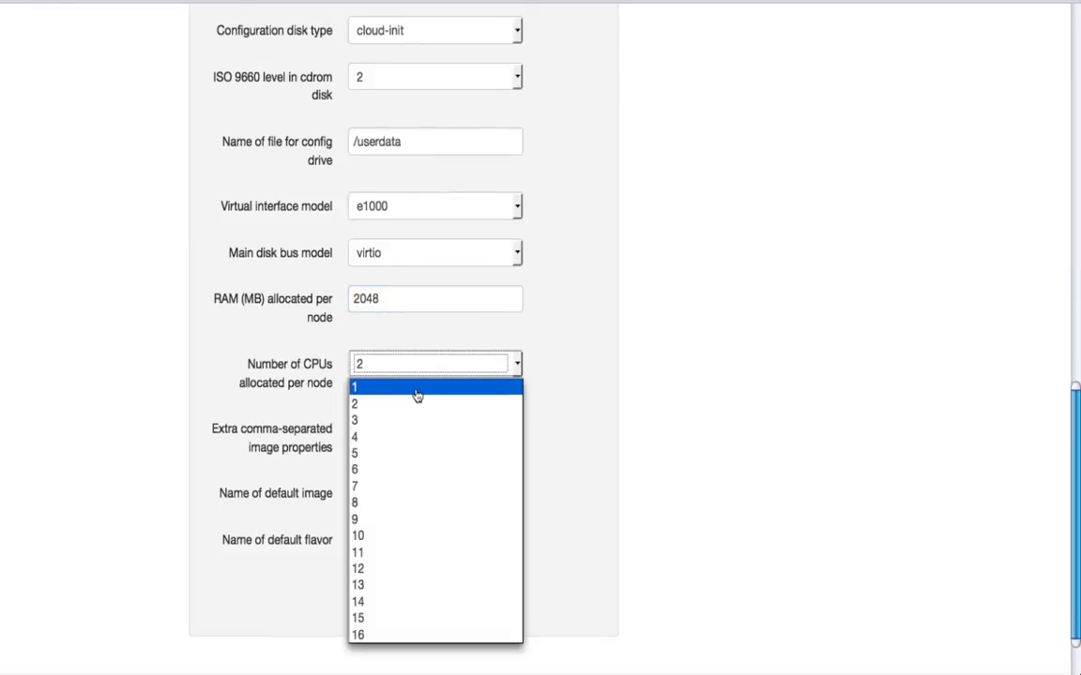
{"action": "left_click", "coordinate": [418, 388]}
- Set the default flavor to m1.medium and create the Fedora-server subtype
{"action": "left_click", "coordinate": [376, 541]}
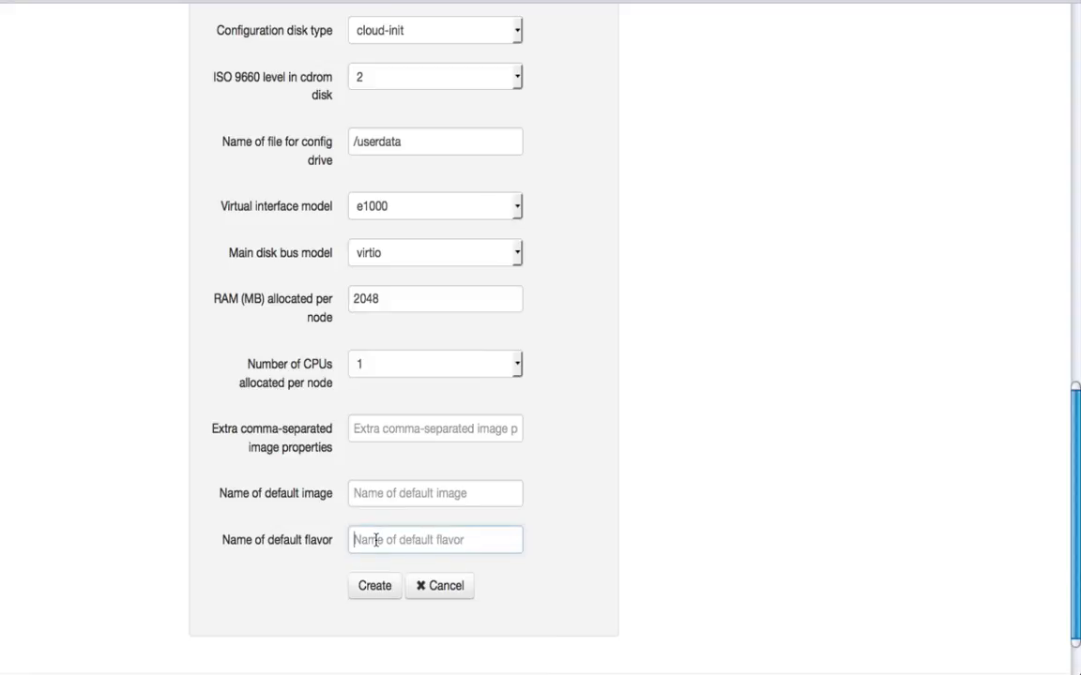
{"action": "type", "text": "m"}
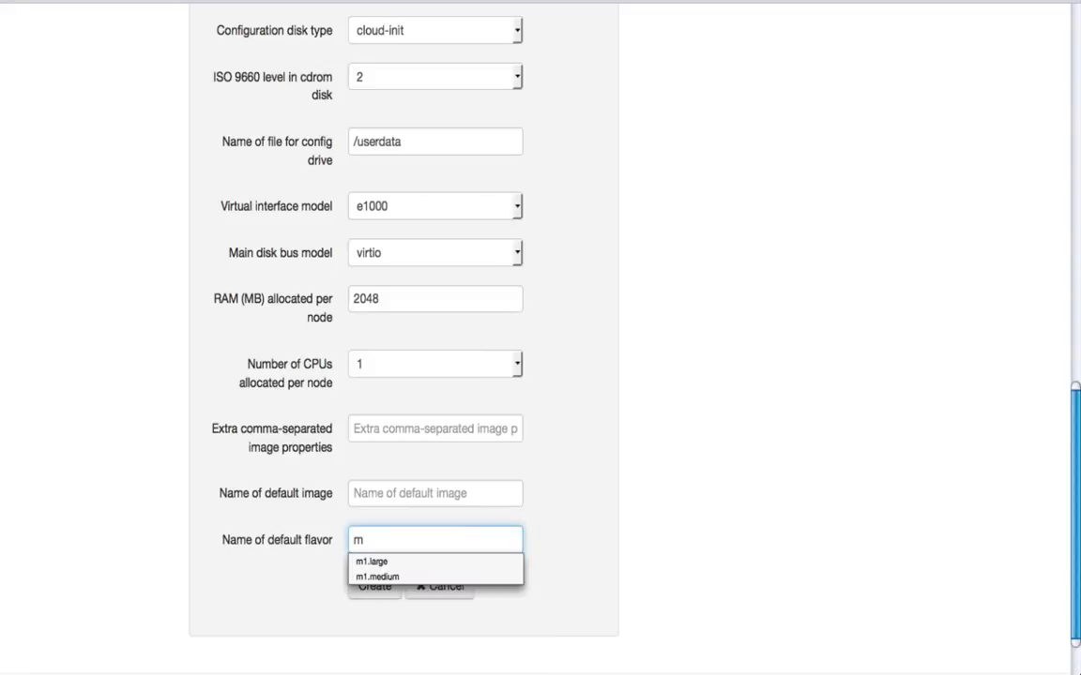
{"action": "type", "text": "1"}
{"action": "key", "text": "Down"}
{"action": "key", "text": "Down"}
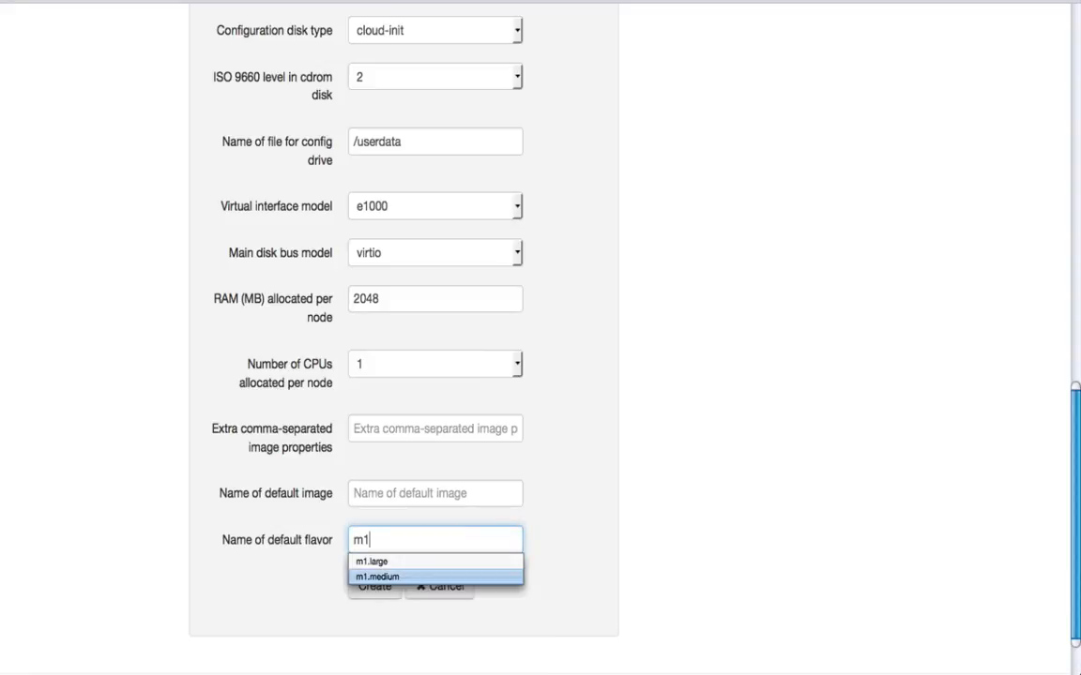
{"action": "key", "text": "Return"}
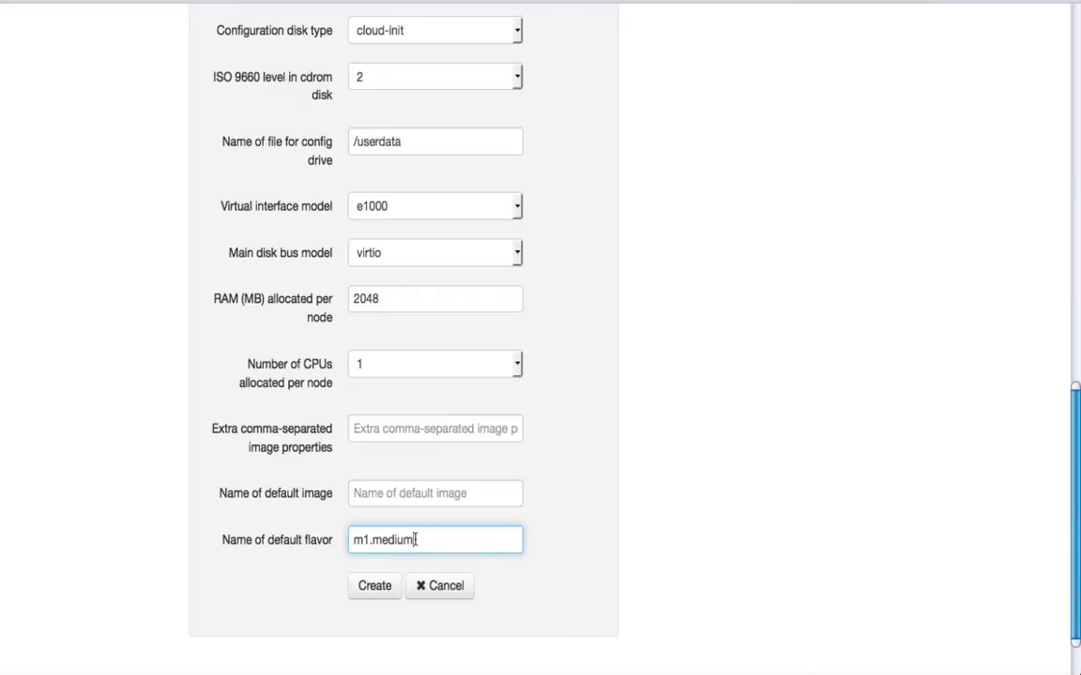
{"action": "left_click", "coordinate": [373, 587]}
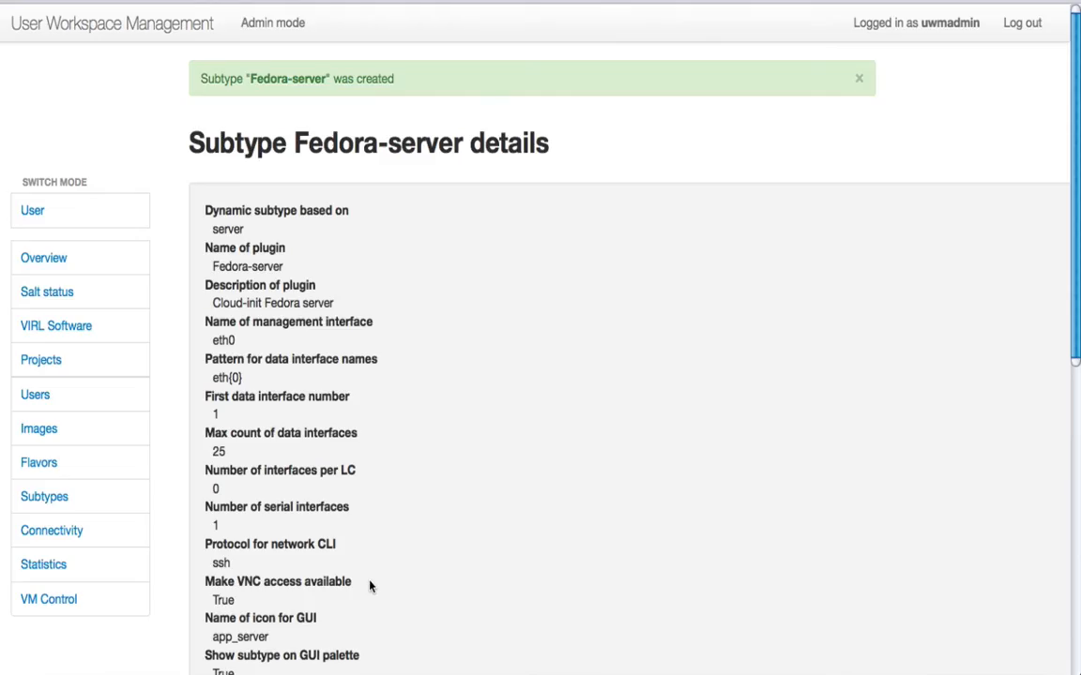
- Start a new shared VM image and assign it the Fedora-server subtype
{"action": "left_click", "coordinate": [40, 462]}
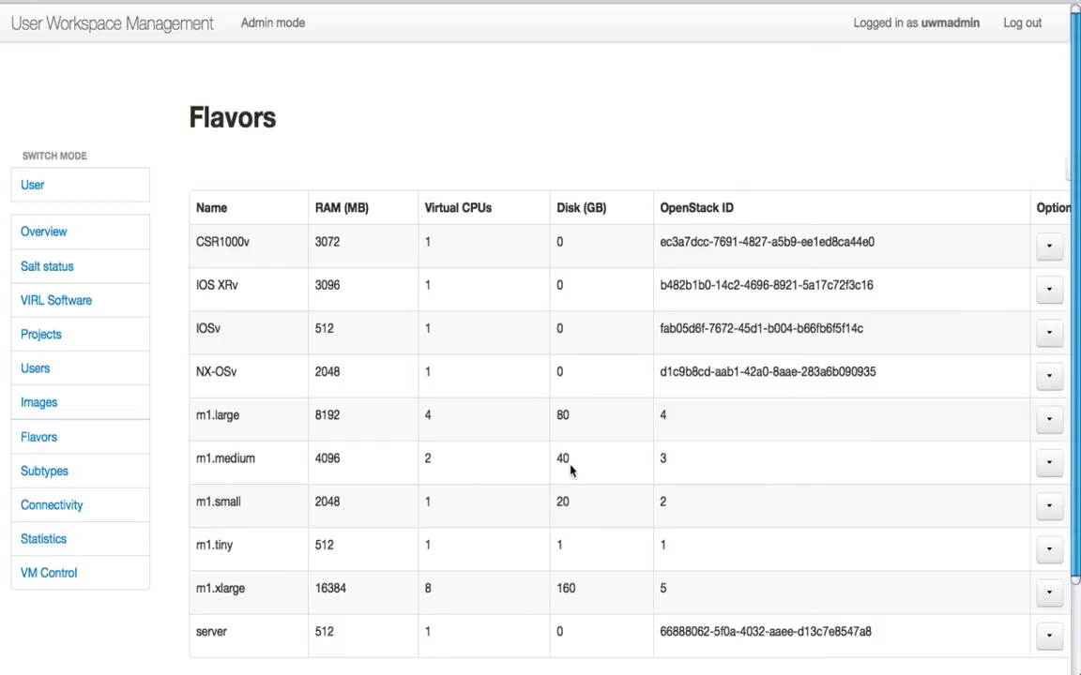
{"action": "left_click", "coordinate": [42, 406]}
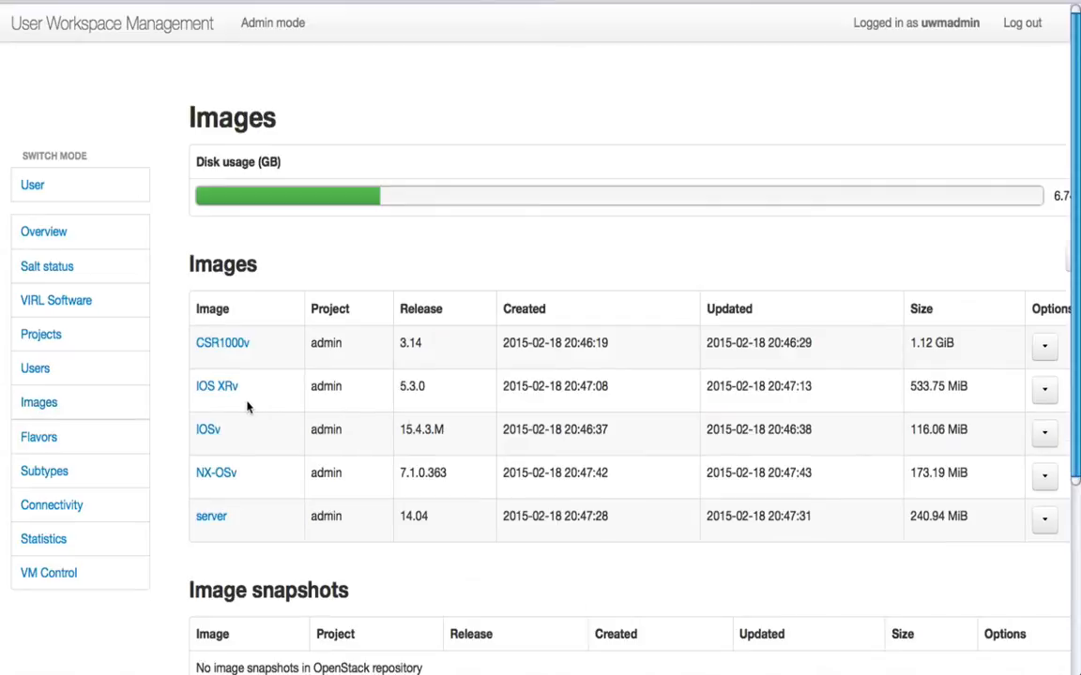
{"action": "scroll", "coordinate": [247, 406], "scroll_direction": "right", "scroll_amount": 2}
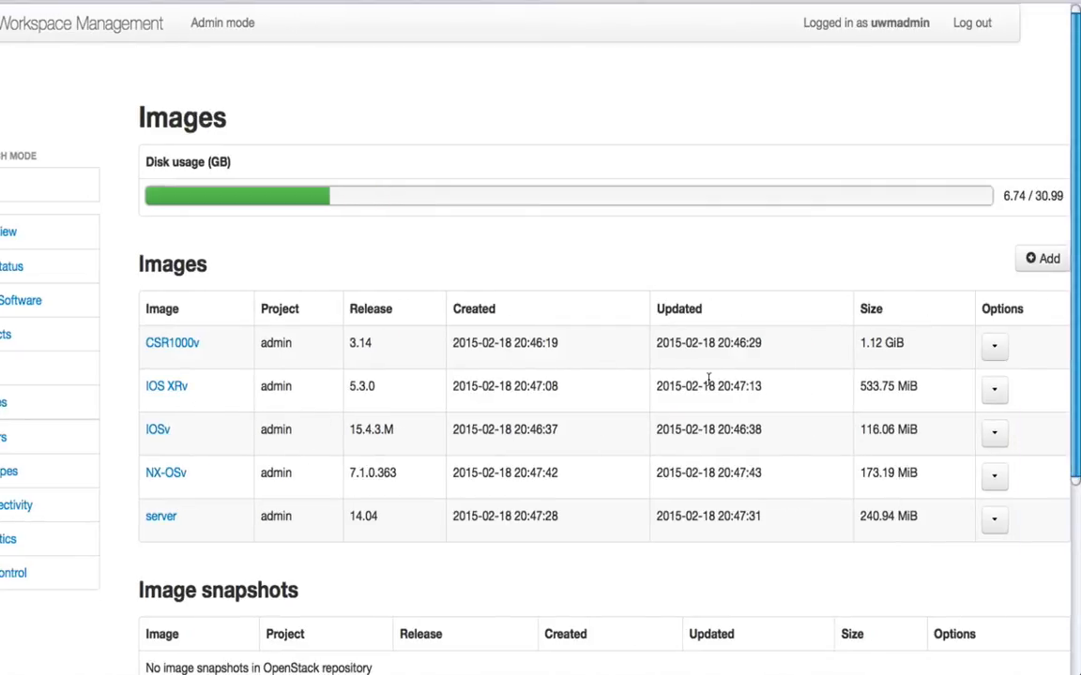
{"action": "left_click", "coordinate": [1042, 263]}
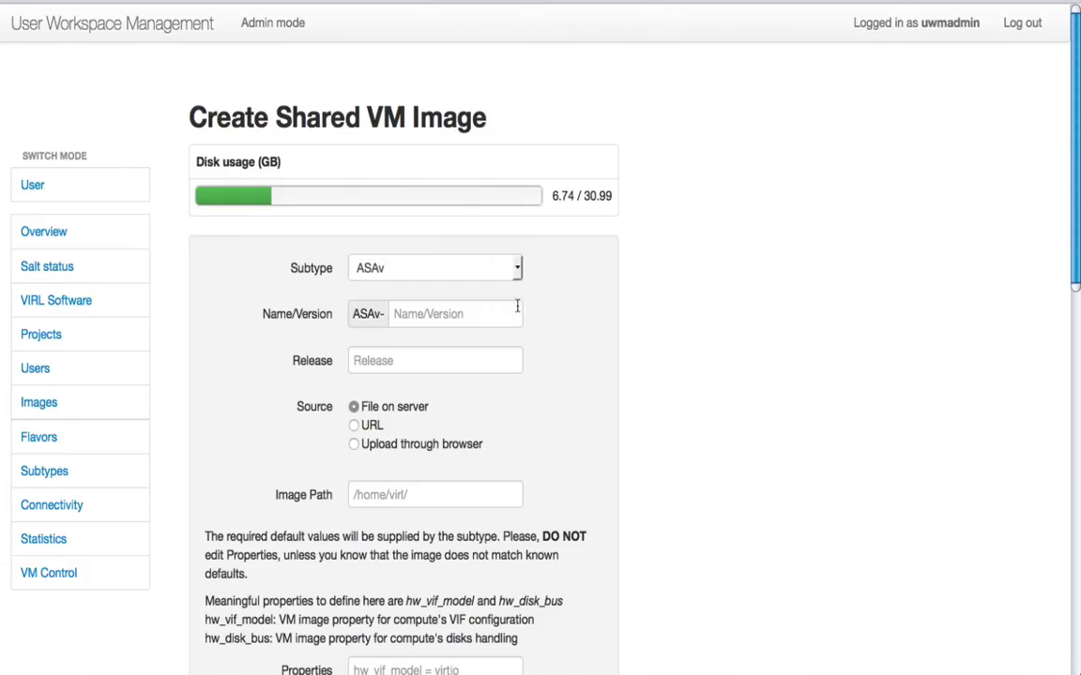
{"action": "left_click", "coordinate": [518, 274]}
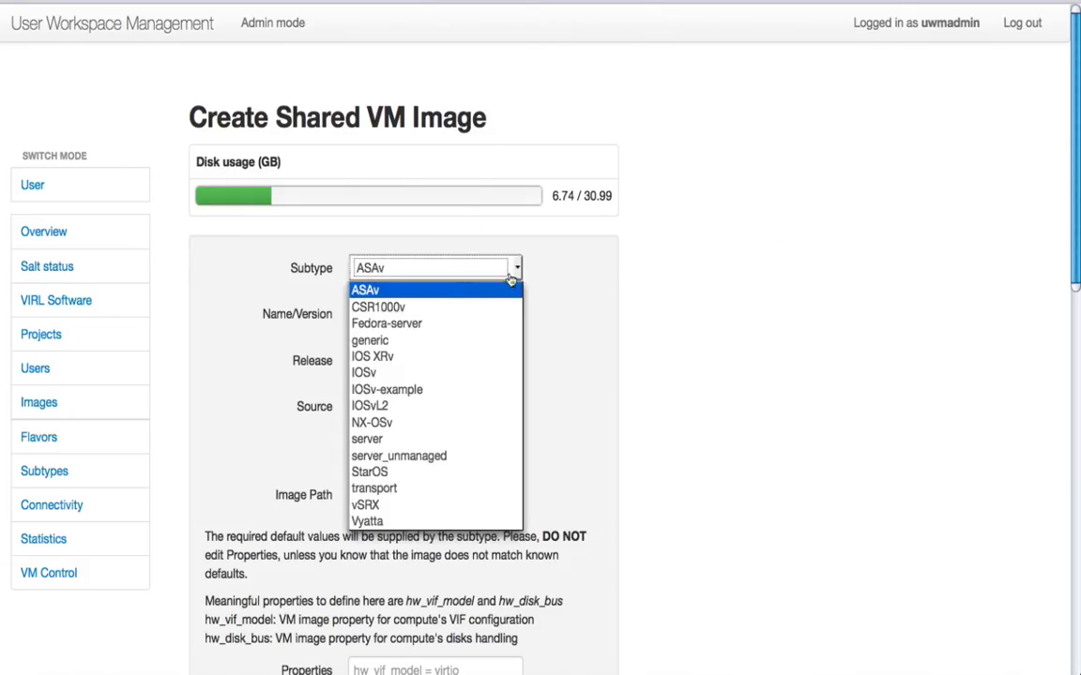
{"action": "left_click", "coordinate": [384, 326]}
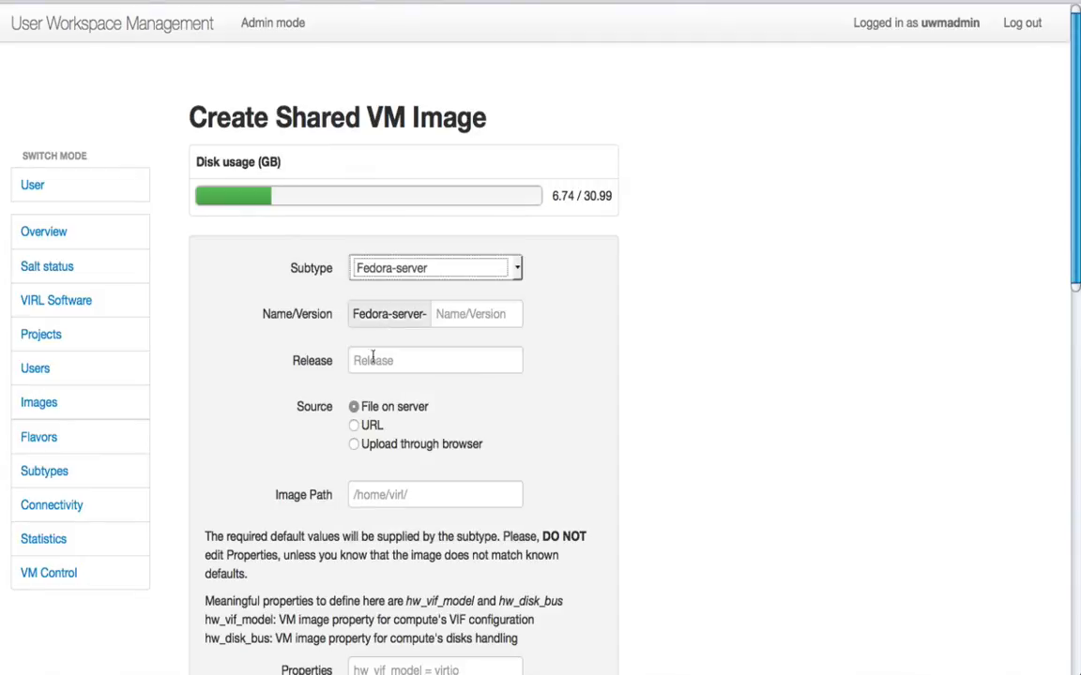
- Create the image as release 21 from a browser upload of Fedora-Cloud-Base-20141203-21.x86_64.qcow2, and return to the list of images
{"action": "left_click", "coordinate": [385, 362]}
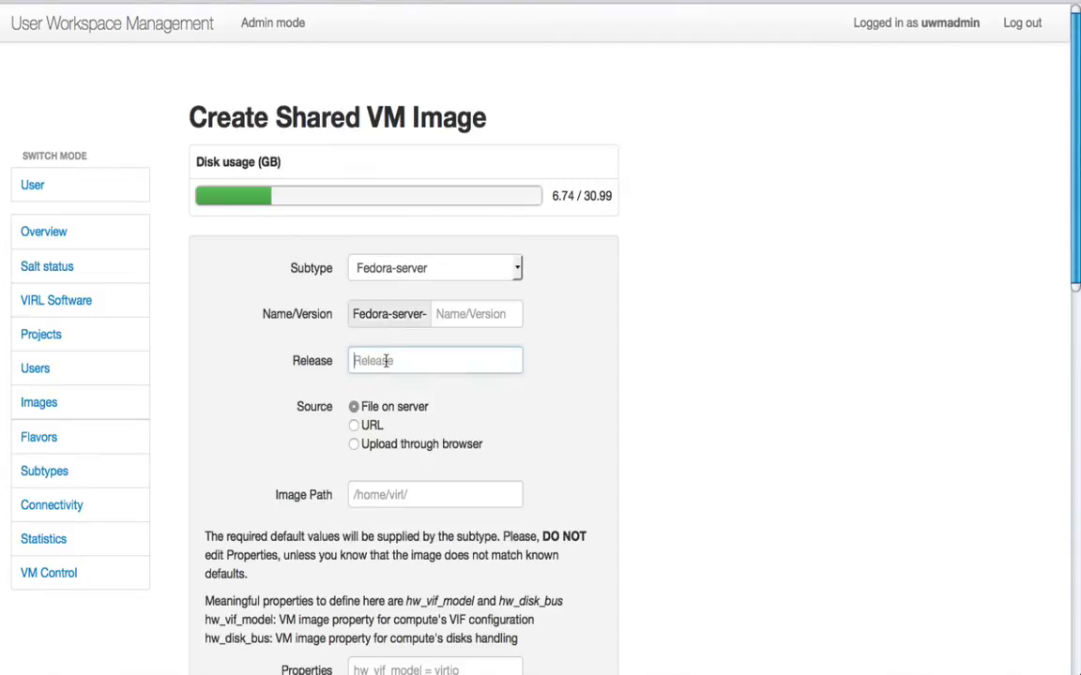
{"action": "type", "text": "21"}
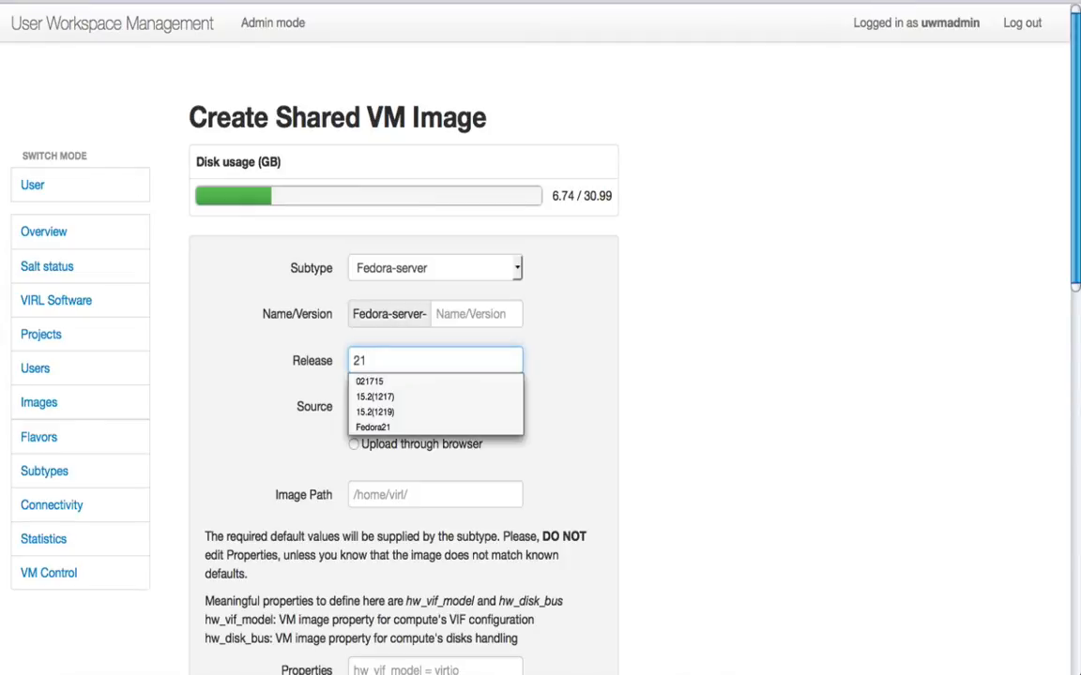
{"action": "left_click", "coordinate": [388, 340]}
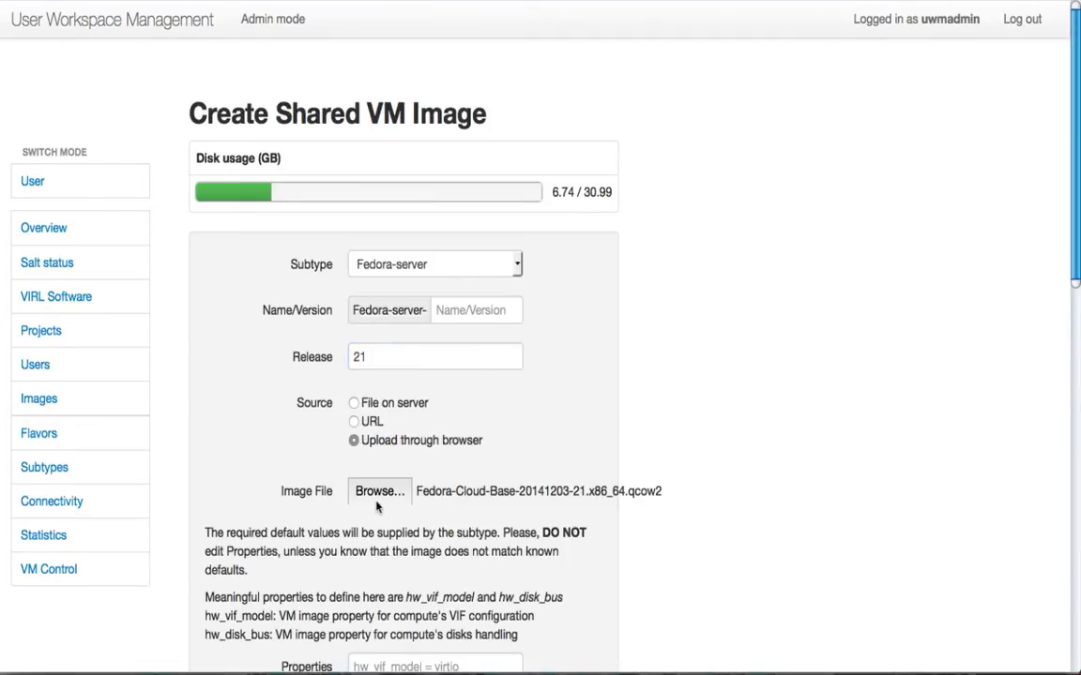
{"action": "scroll", "coordinate": [492, 467], "scroll_direction": "down", "scroll_amount": 5}
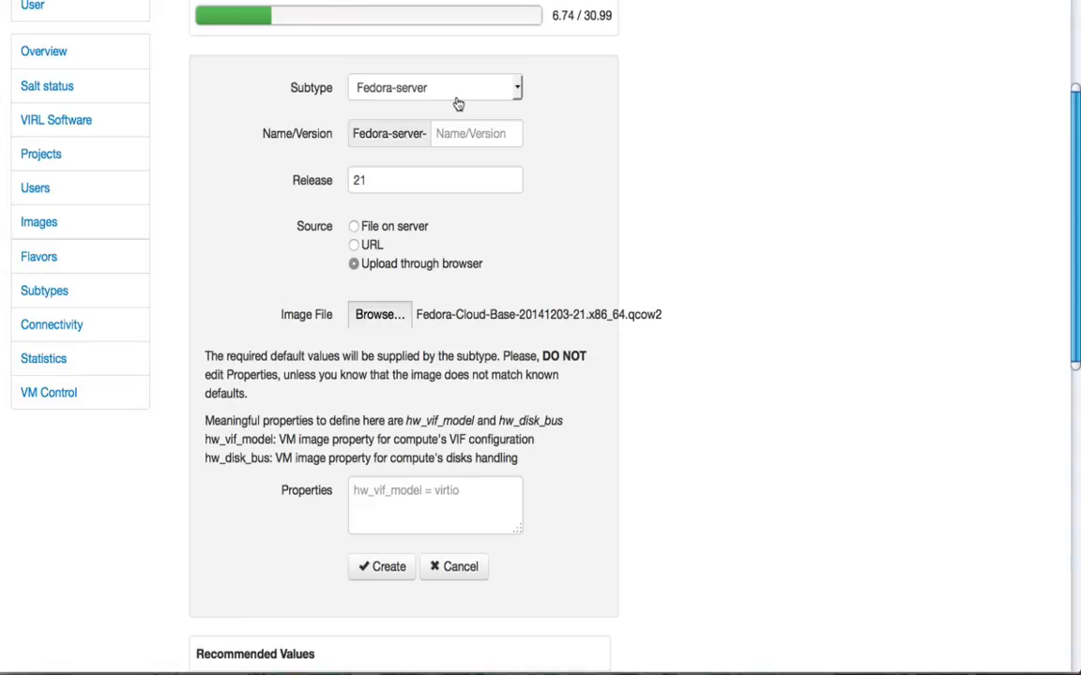
{"action": "left_click", "coordinate": [390, 574]}
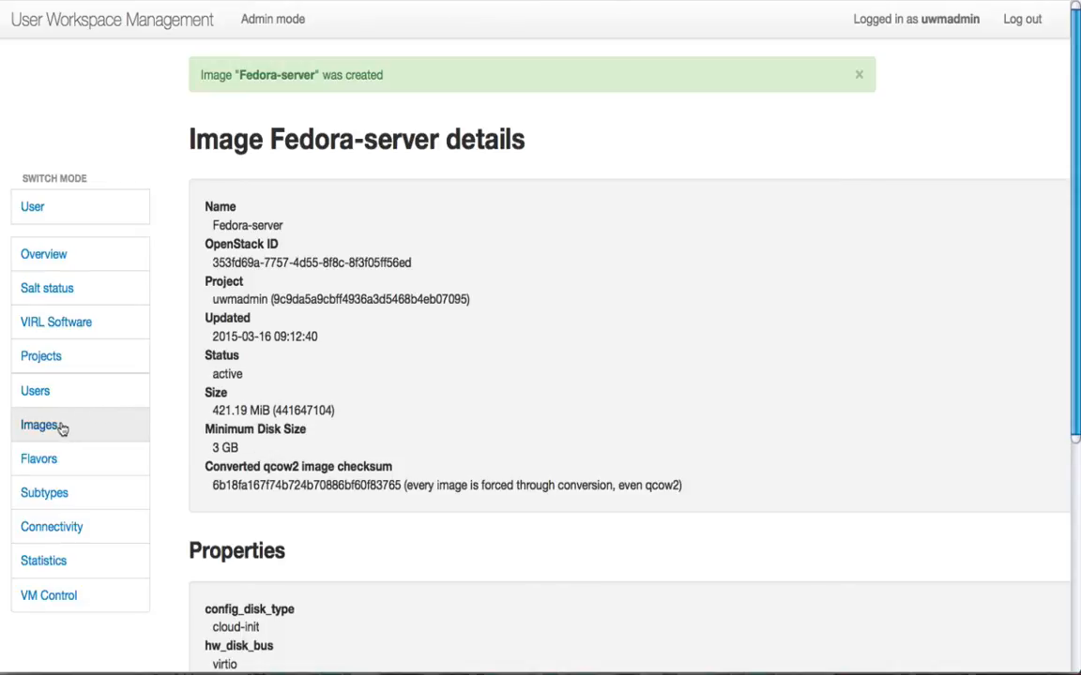
{"action": "scroll", "coordinate": [344, 404], "scroll_direction": "down", "scroll_amount": 5}
{"action": "left_click", "coordinate": [106, 388]}
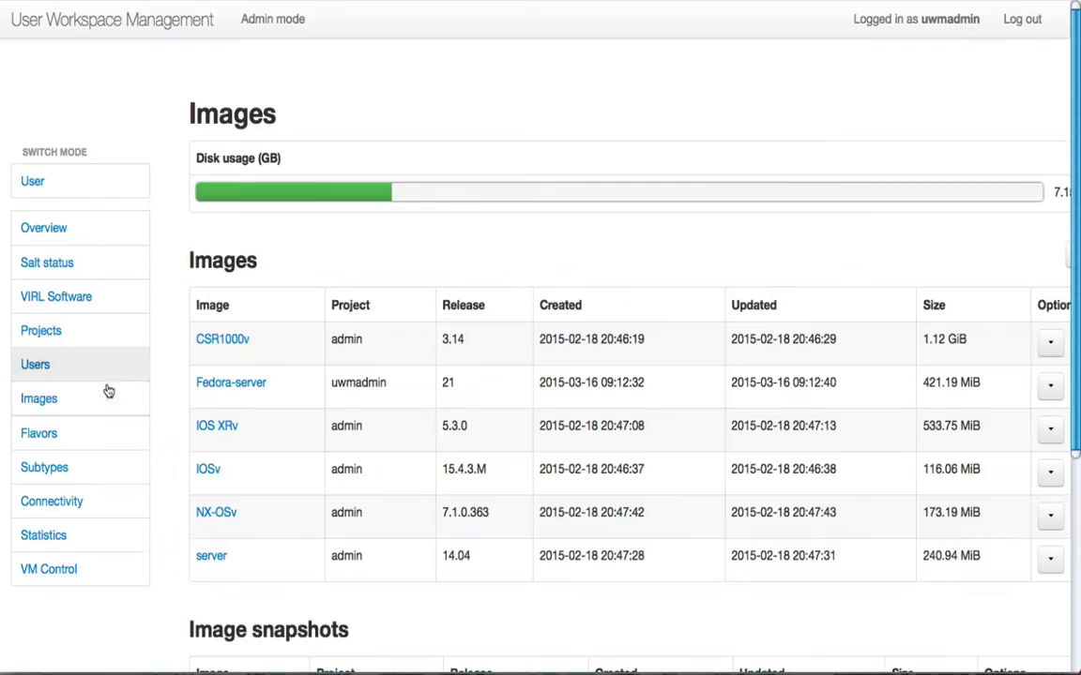
{"action": "scroll", "coordinate": [270, 386], "scroll_direction": "right", "scroll_amount": 3}
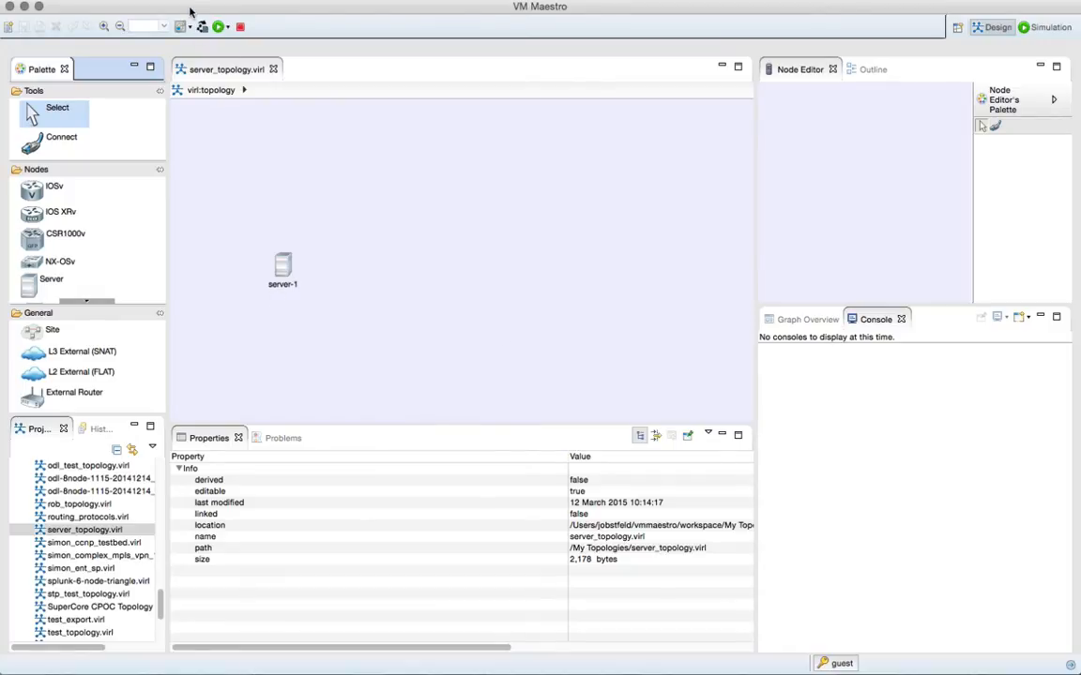
- Switch to VM Maestro and update its local node subtypes by fetching them from the server
{"action": "key", "text": "super+comma"}
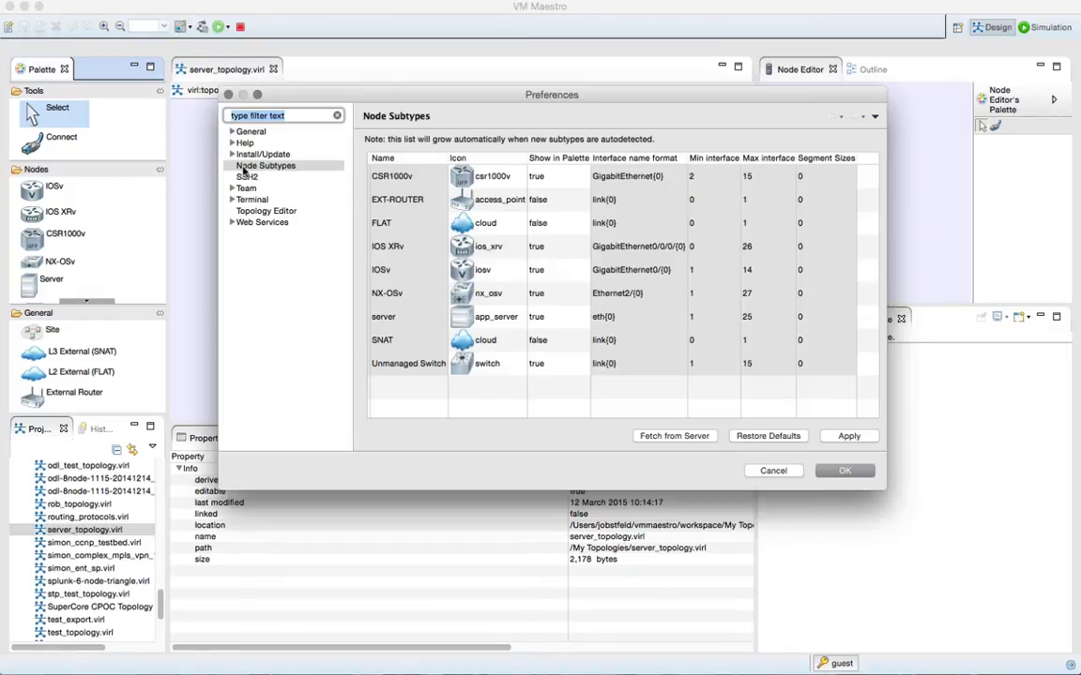
{"action": "left_click", "coordinate": [242, 167]}
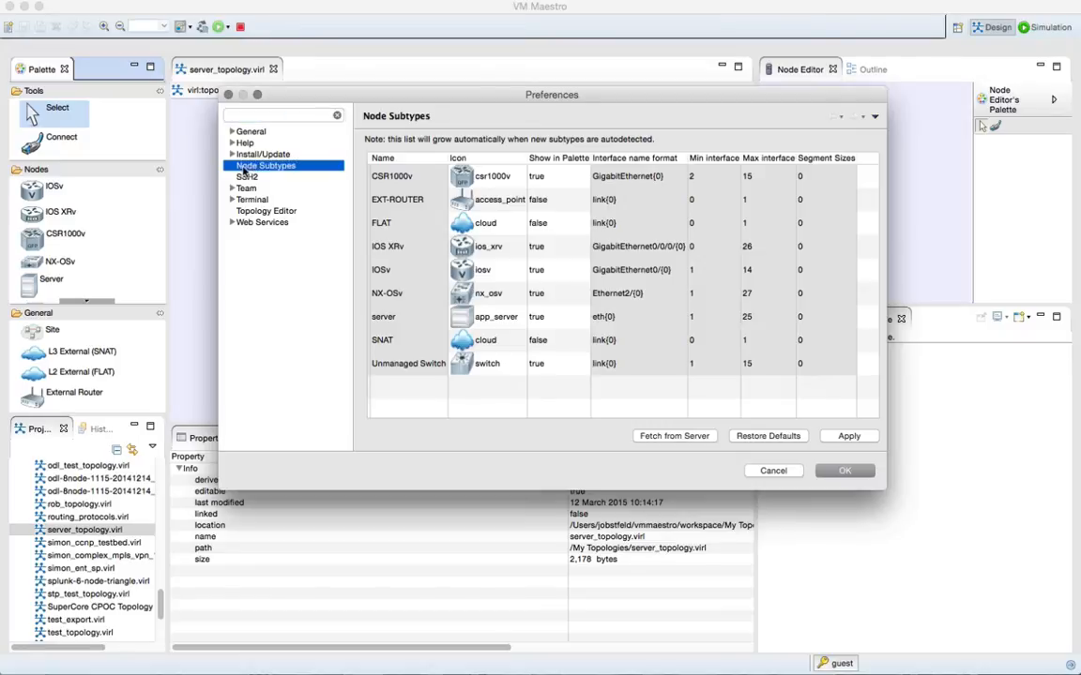
{"action": "left_click", "coordinate": [686, 437]}
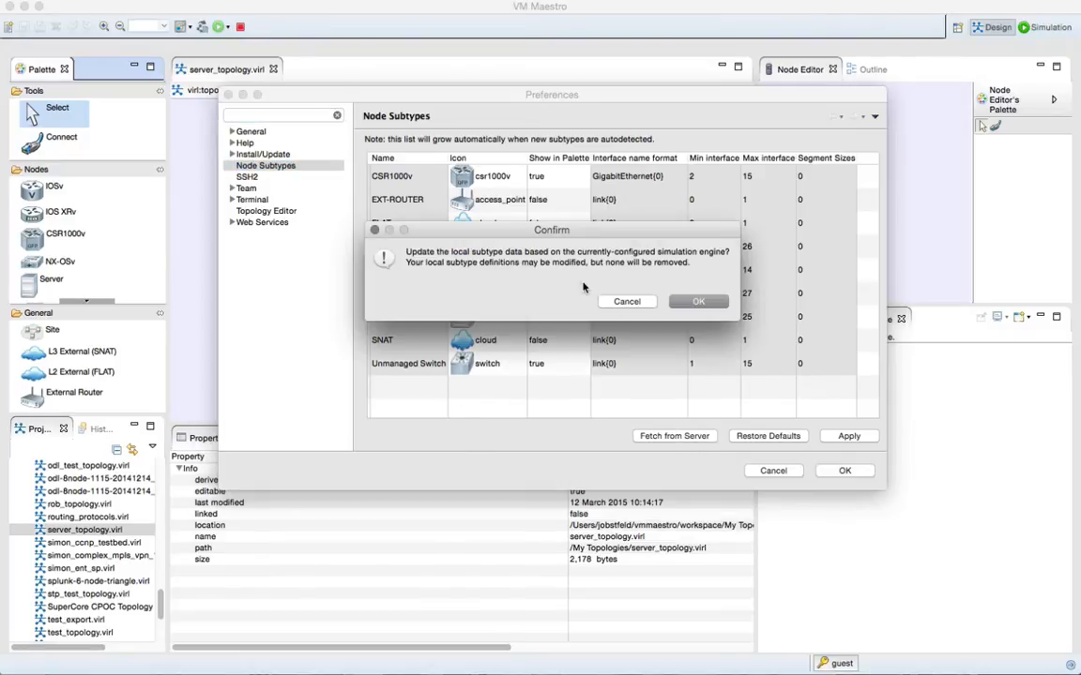
{"action": "left_click", "coordinate": [715, 303]}
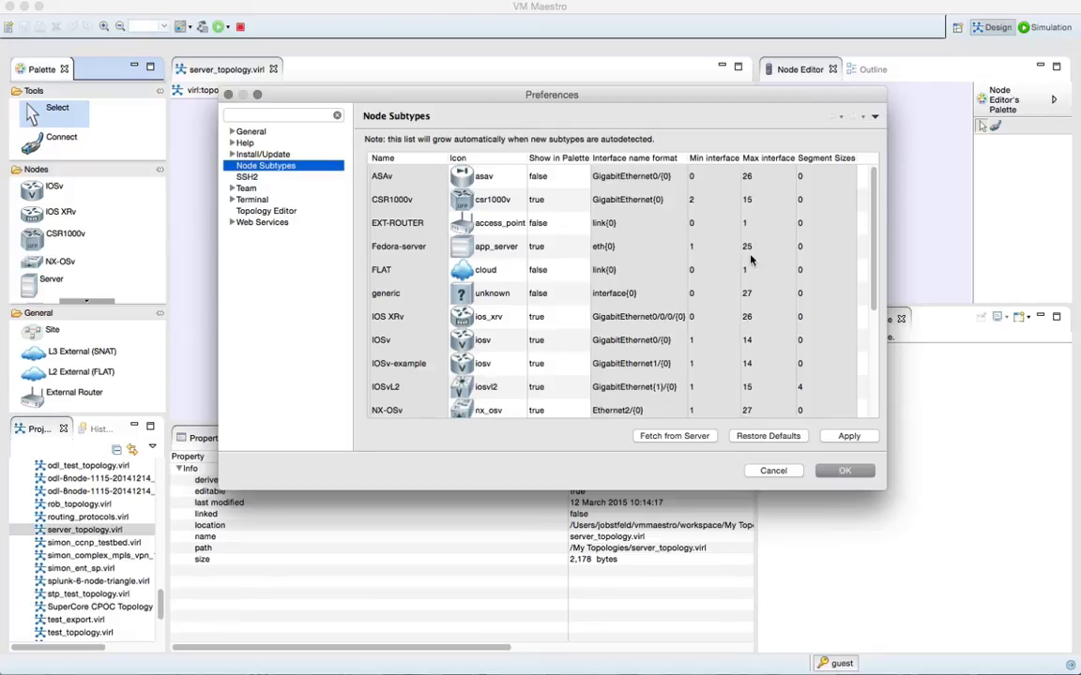
{"action": "left_click", "coordinate": [845, 471]}
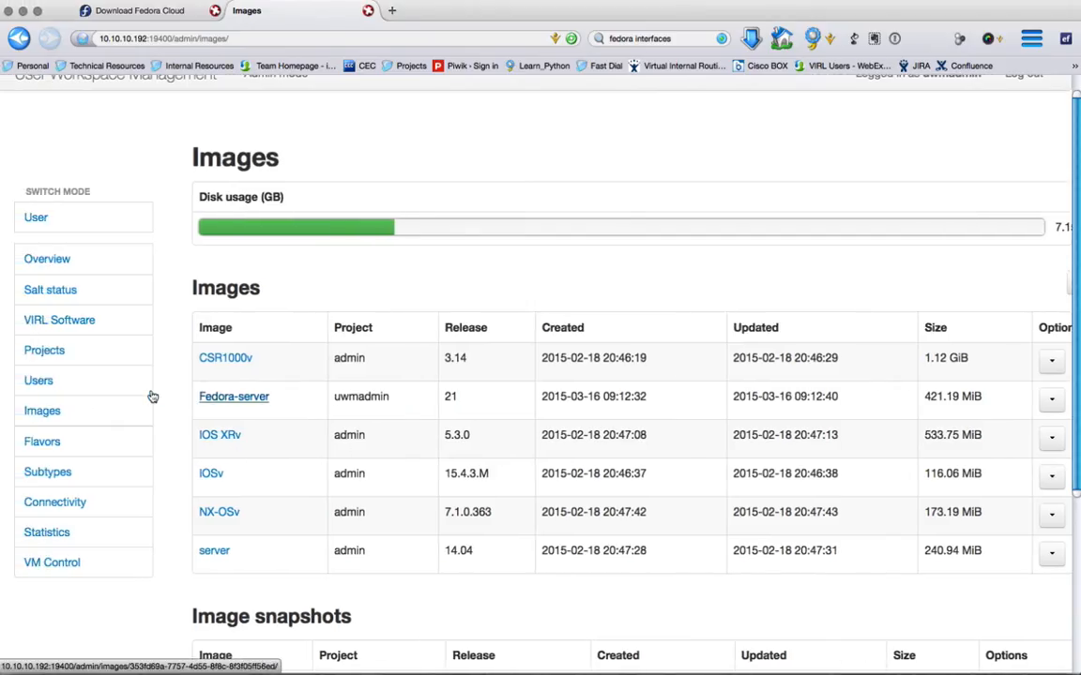
- Switch back to User Workspace Management in the browser and delete the IOSv-example subtype
{"action": "left_click", "coordinate": [46, 472]}
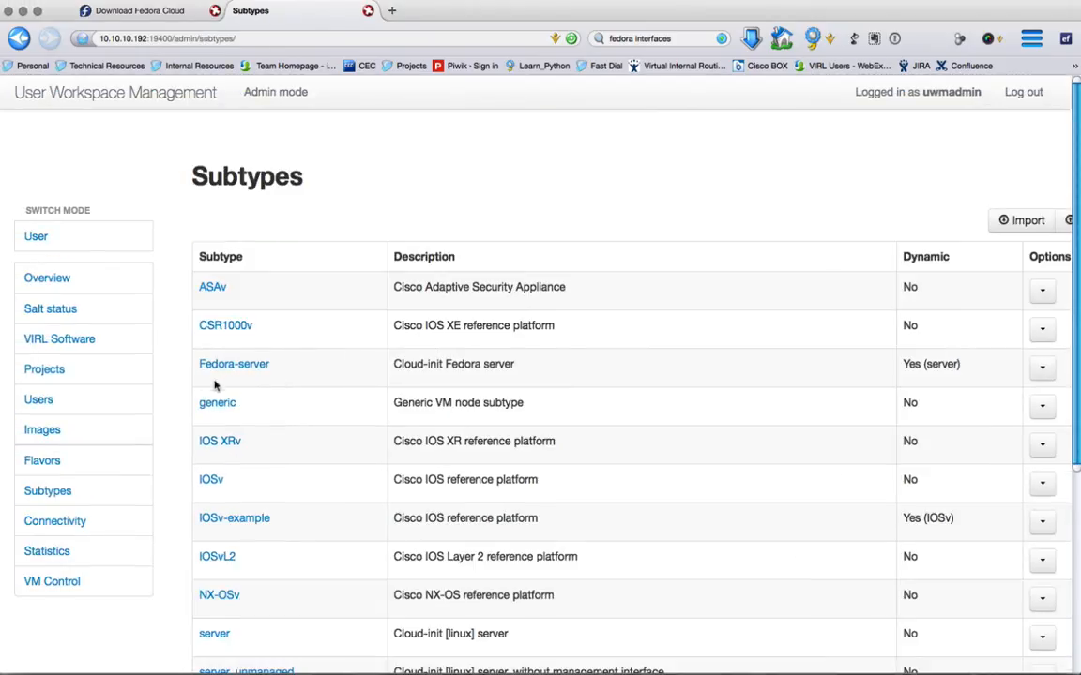
{"action": "left_click", "coordinate": [1043, 526]}
{"action": "scroll", "coordinate": [1044, 530], "scroll_direction": "right", "scroll_amount": 3}
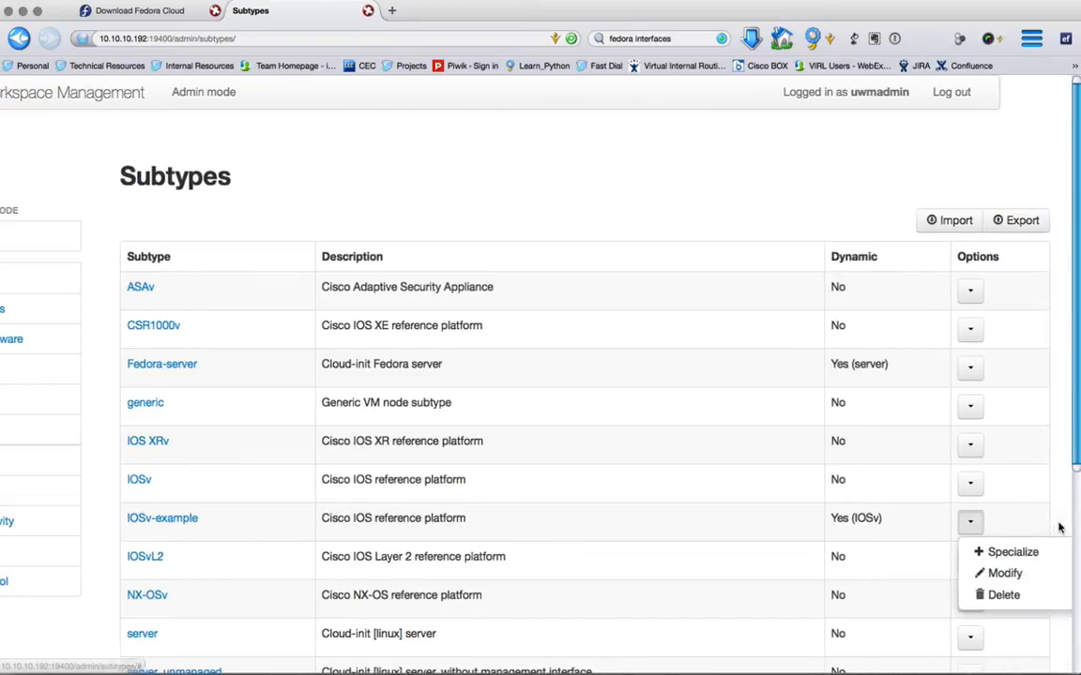
{"action": "left_click", "coordinate": [1000, 600]}
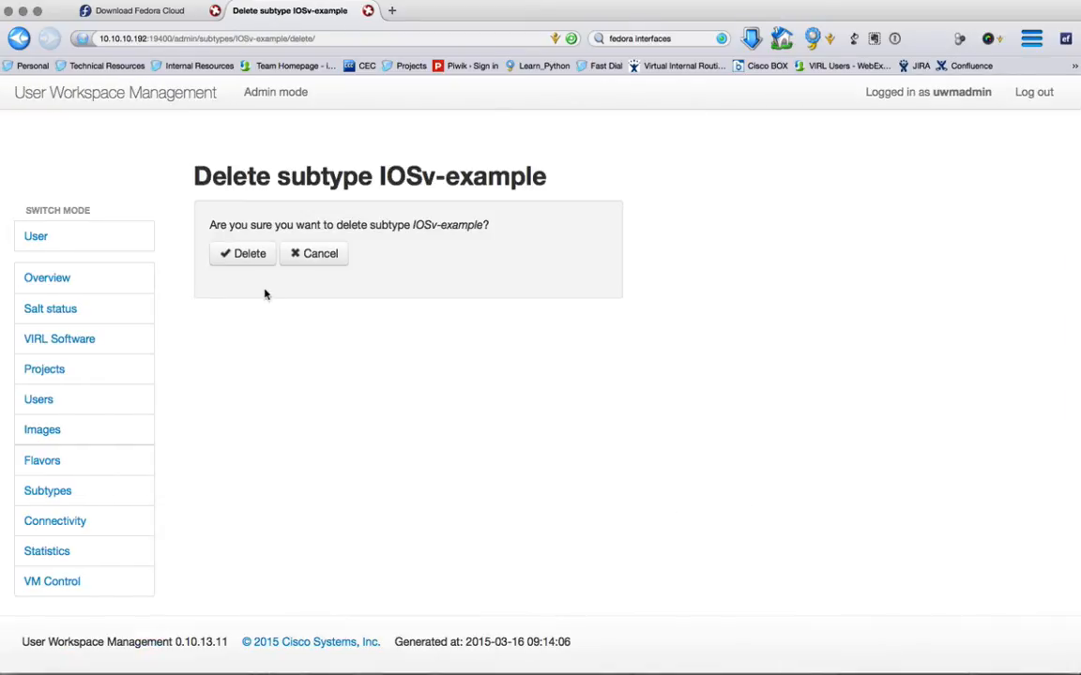
{"action": "left_click", "coordinate": [236, 251]}
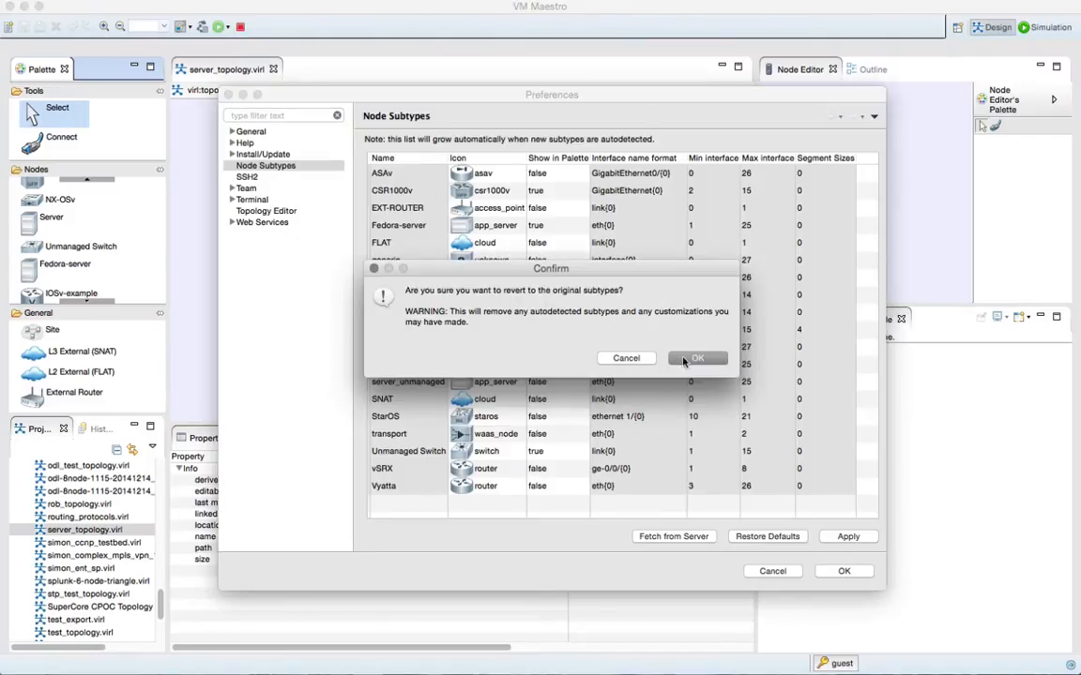
- Return to VM Maestro, fetch the node subtypes from the server again, and accept the preferences
{"action": "left_click", "coordinate": [685, 361]}
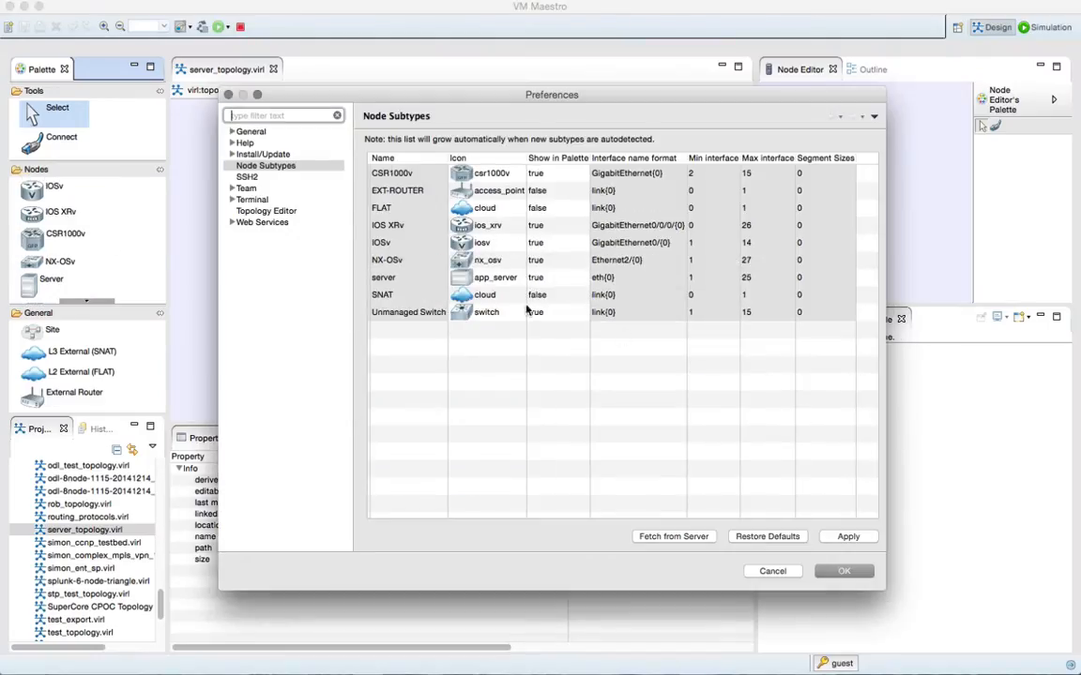
{"action": "left_click", "coordinate": [680, 538]}
{"action": "left_click", "coordinate": [693, 353]}
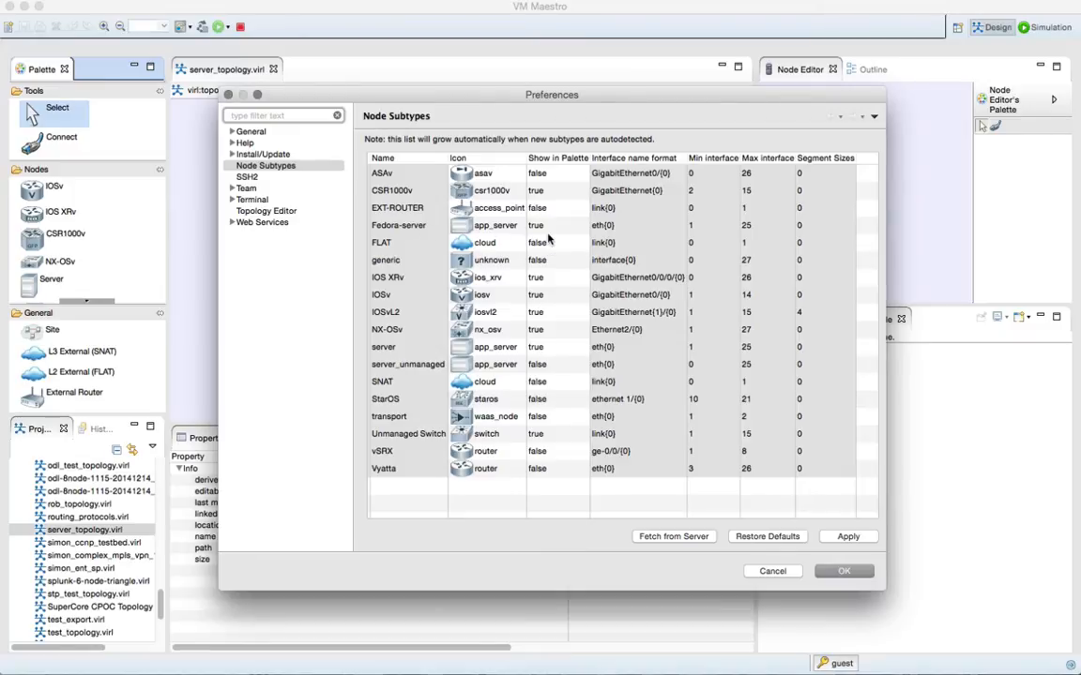
{"action": "left_click", "coordinate": [843, 572]}
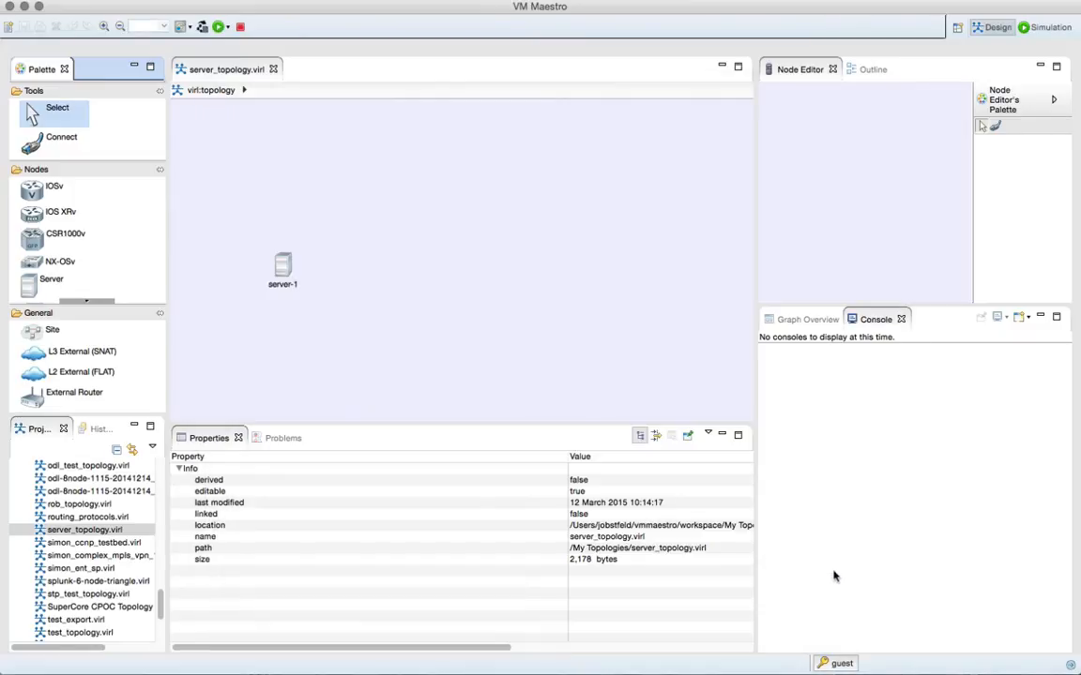
- Rename the server-1 node in the topology as Ubuntu-1
{"action": "left_click", "coordinate": [353, 338]}
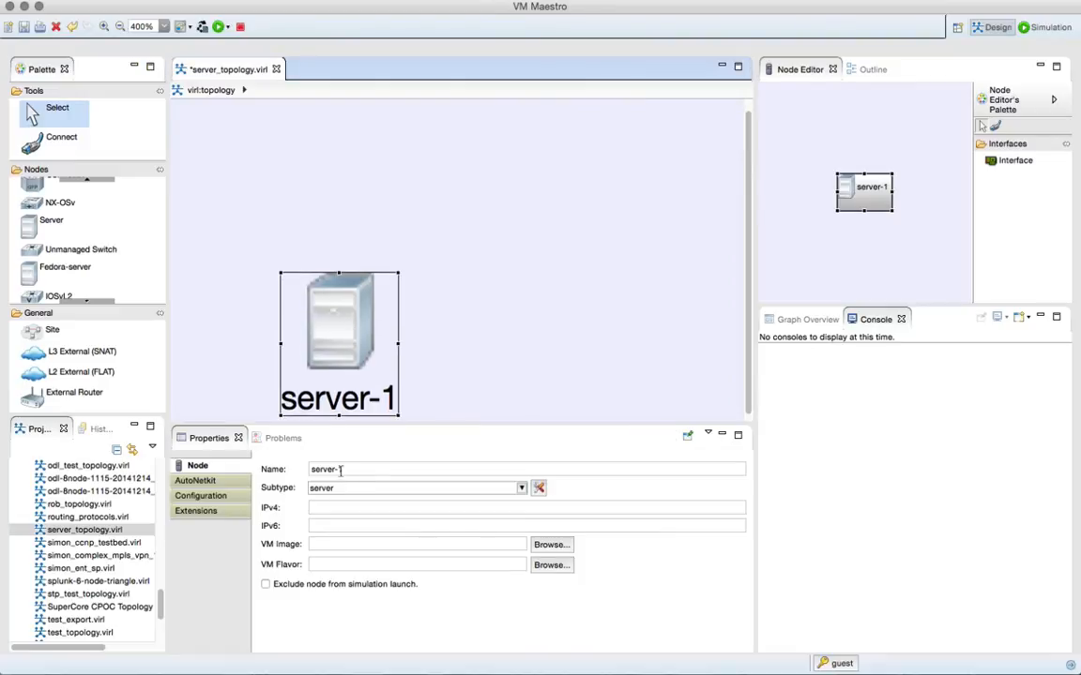
{"action": "triple_click", "coordinate": [322, 468]}
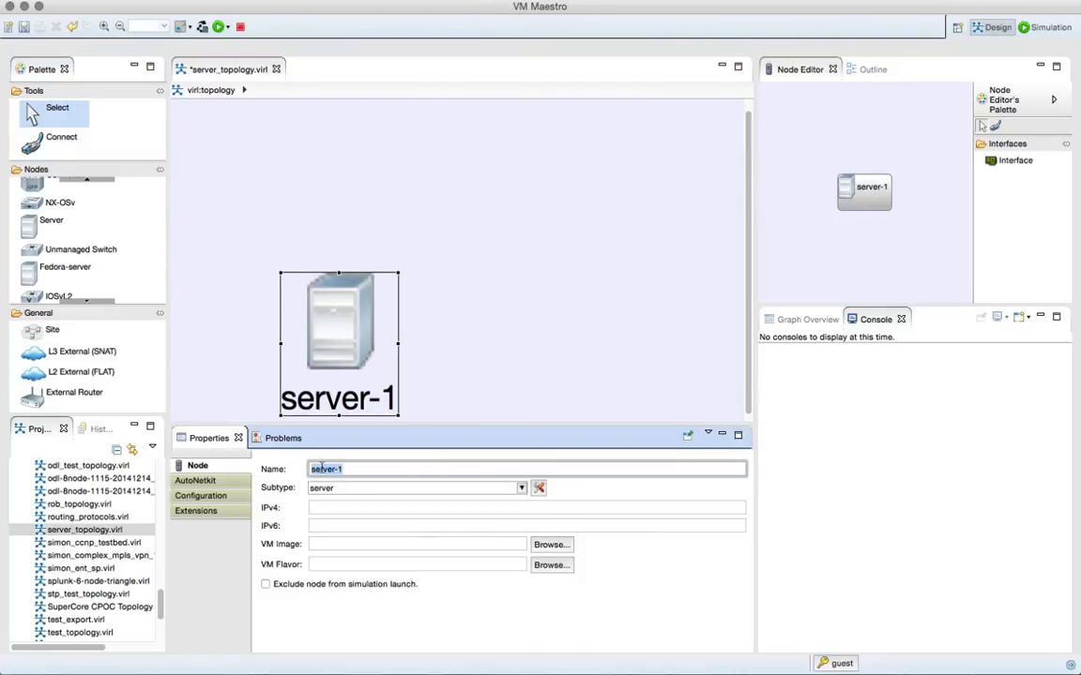
{"action": "type", "text": "untu"}
{"action": "key", "text": "Return"}
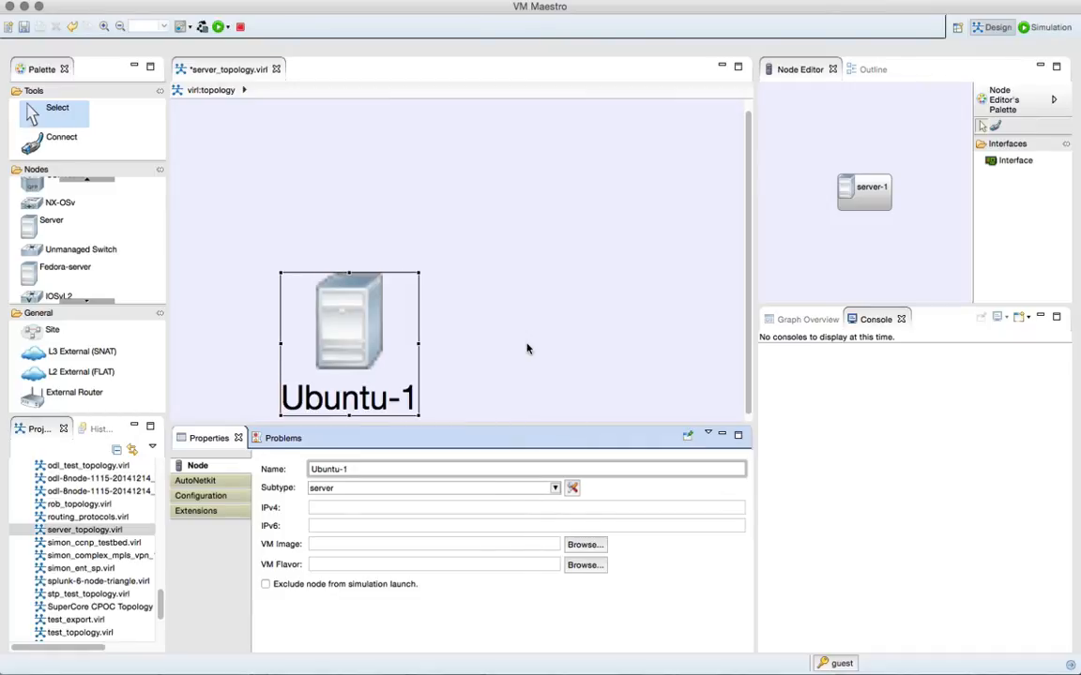
- Place a Fedora-server node to the right of Ubuntu-1 in the topology
{"action": "left_click", "coordinate": [527, 349]}
{"action": "scroll", "coordinate": [487, 326], "scroll_direction": "down", "scroll_amount": 2}
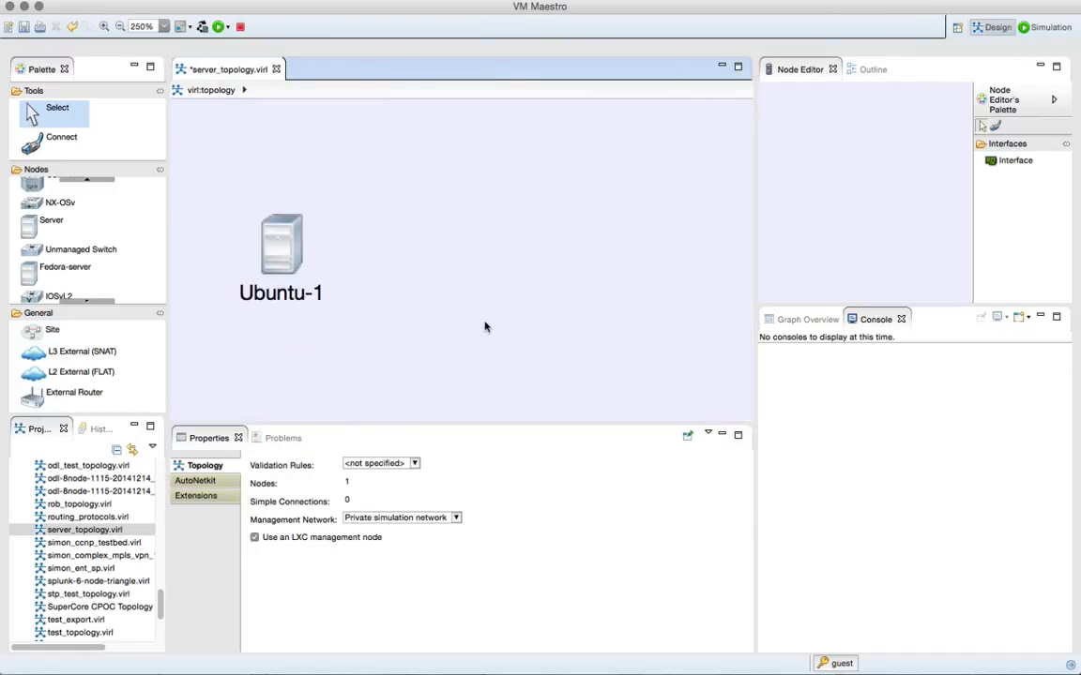
{"action": "left_click", "coordinate": [91, 271]}
{"action": "left_click", "coordinate": [481, 249]}
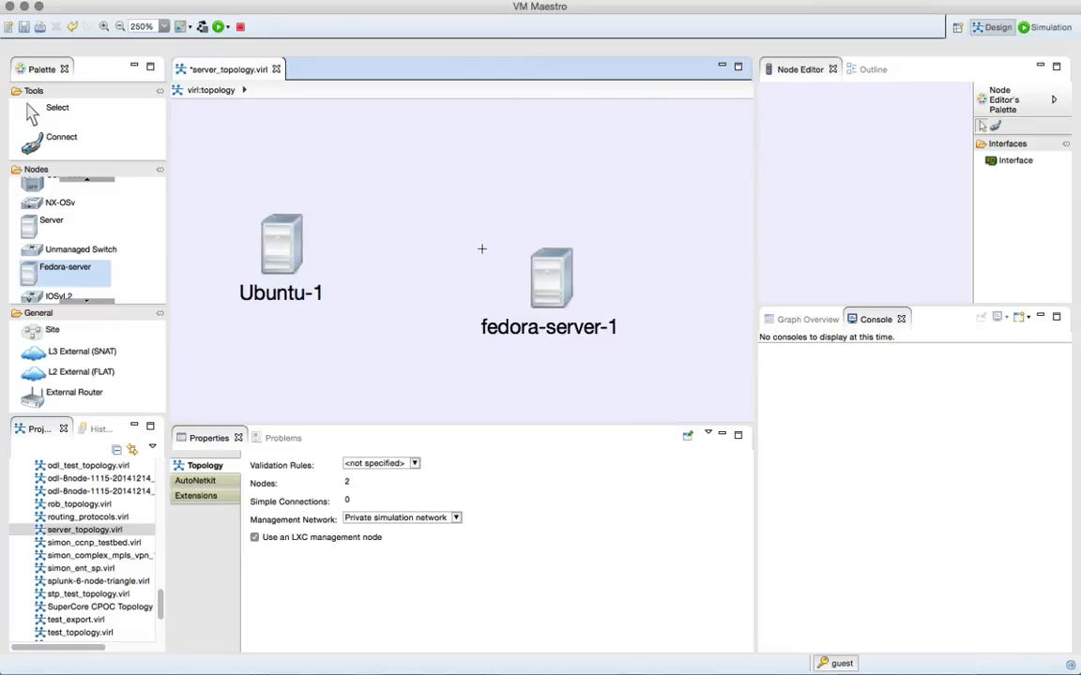
- Add an Unmanaged Switch above the two servers and connect both Ubuntu-1 and fedora-server-1 to it
{"action": "left_click", "coordinate": [79, 252]}
{"action": "left_click", "coordinate": [422, 161]}
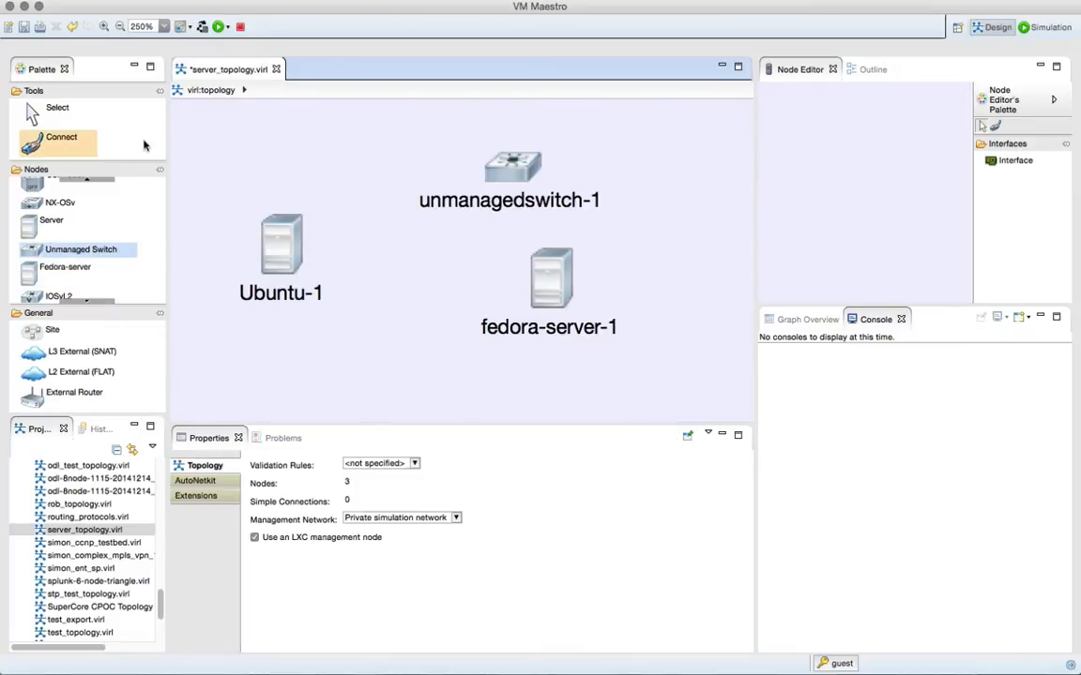
{"action": "left_click", "coordinate": [60, 138]}
{"action": "left_click", "coordinate": [264, 218]}
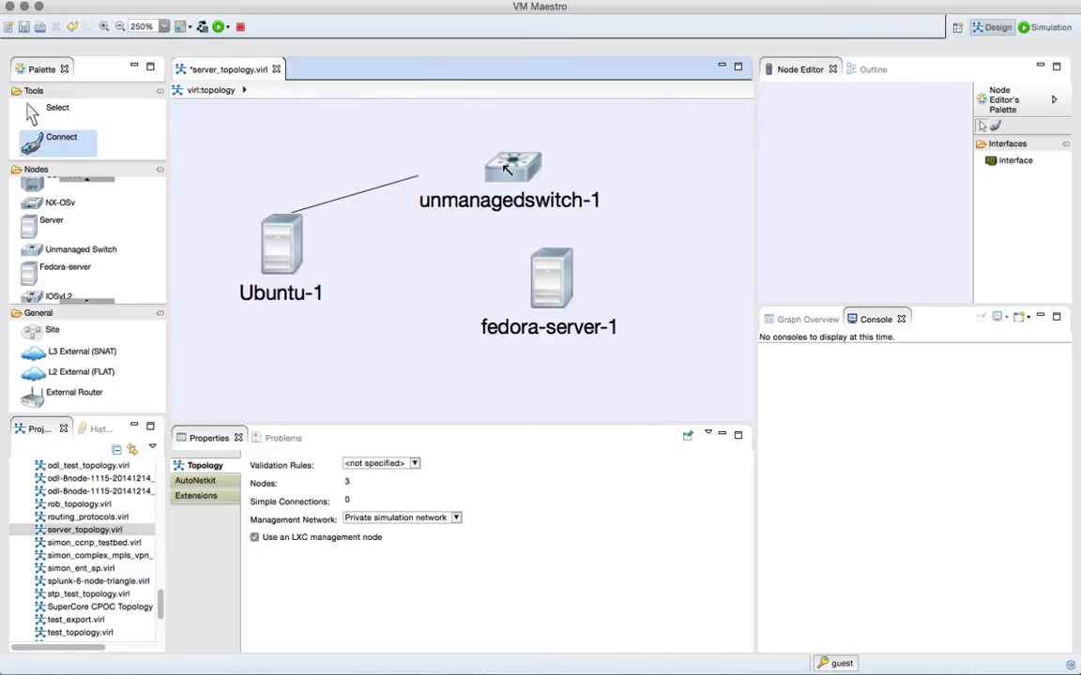
{"action": "left_click", "coordinate": [504, 167]}
{"action": "left_click", "coordinate": [552, 282]}
{"action": "left_click", "coordinate": [505, 180]}
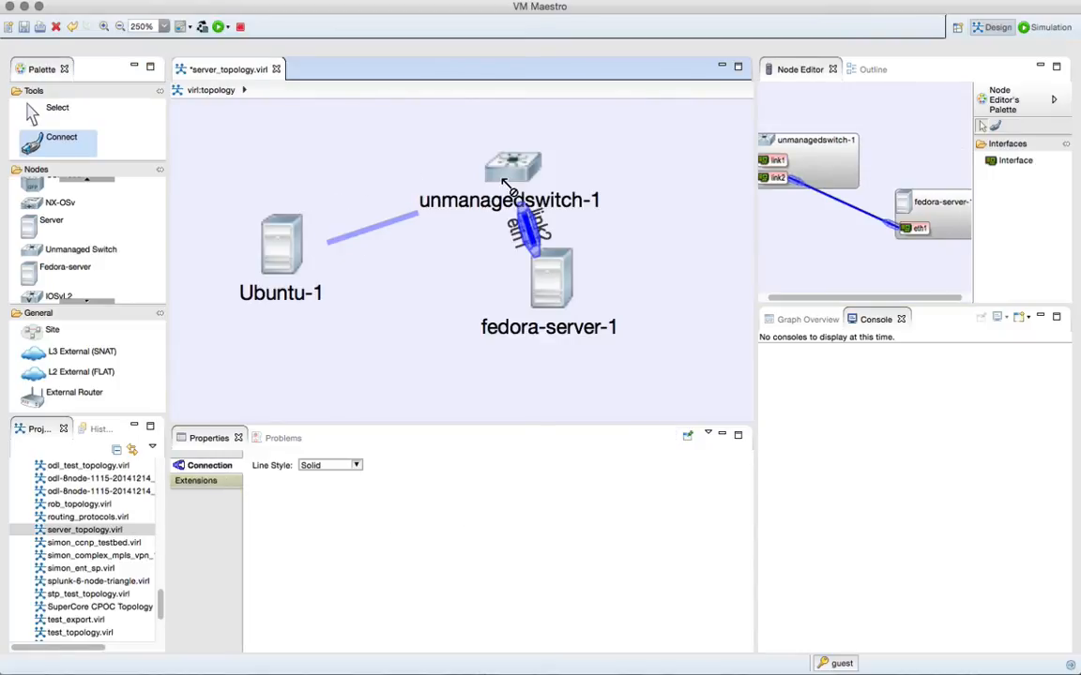
- Rearrange the topology into a triangle, with unmanagedswitch-1 centred above Ubuntu-1 and fedora-server-1
{"action": "left_click", "coordinate": [44, 112]}
{"action": "left_click", "coordinate": [448, 162]}
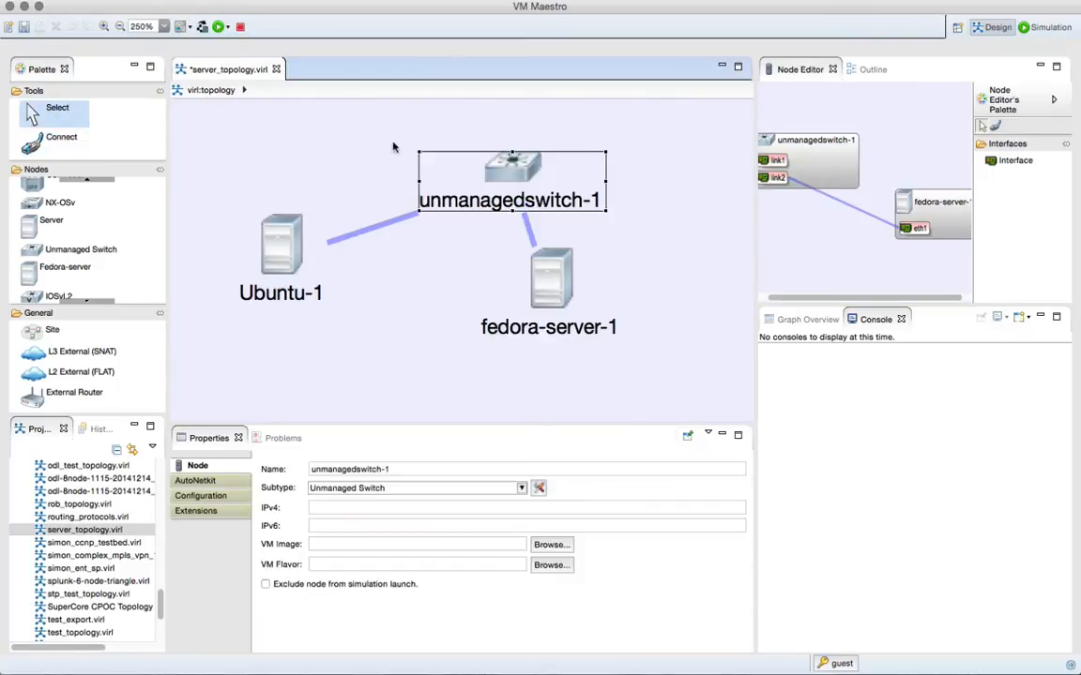
{"action": "left_click_drag", "start_coordinate": [443, 173], "coordinate": [361, 146]}
{"action": "left_click_drag", "start_coordinate": [270, 240], "coordinate": [263, 289]}
{"action": "left_click_drag", "start_coordinate": [520, 291], "coordinate": [530, 306]}
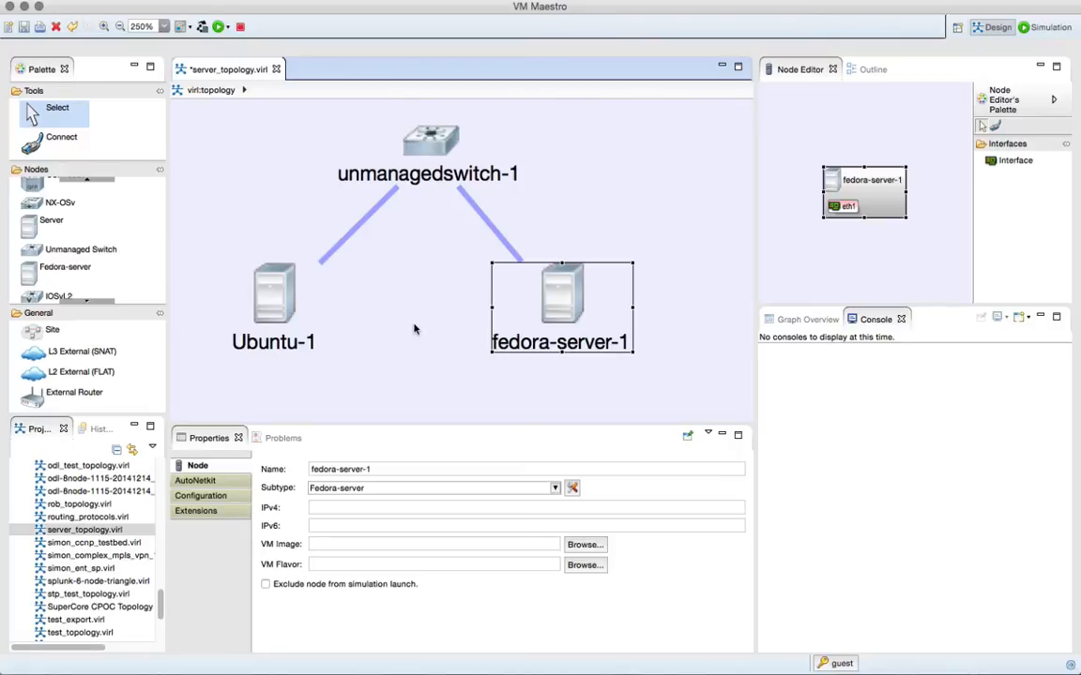
- Build the topology's initial configurations with AutoNetkit and centre the resulting diagram in its visualization
{"action": "left_click", "coordinate": [203, 28]}
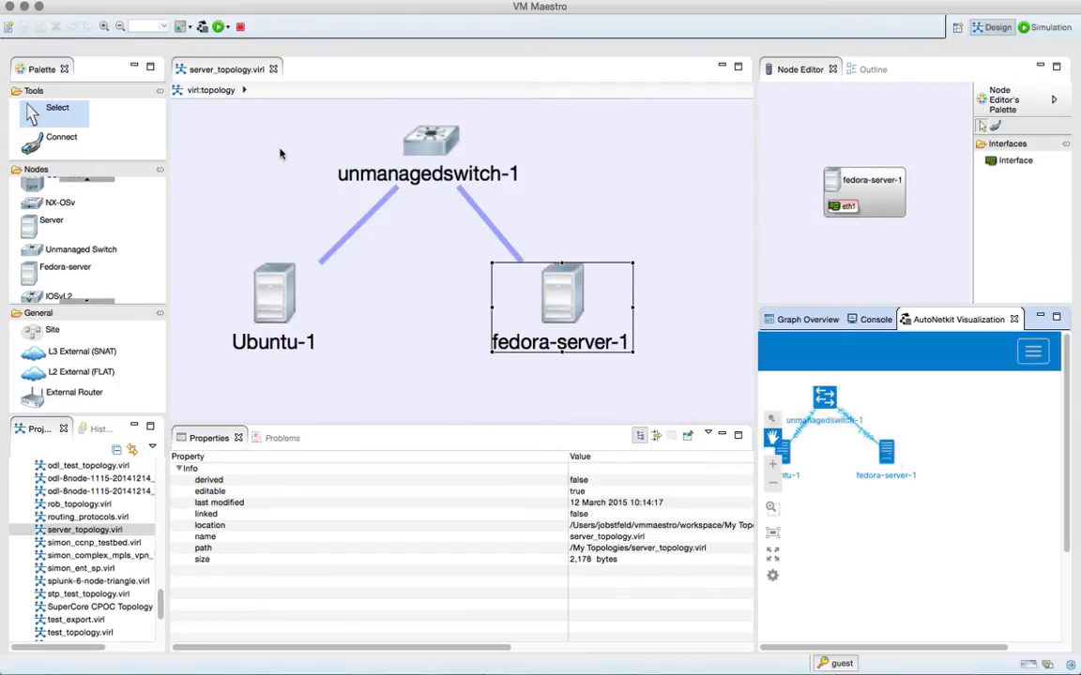
{"action": "left_click_drag", "start_coordinate": [852, 648], "coordinate": [825, 654]}
{"action": "left_click_drag", "start_coordinate": [841, 526], "coordinate": [908, 599]}
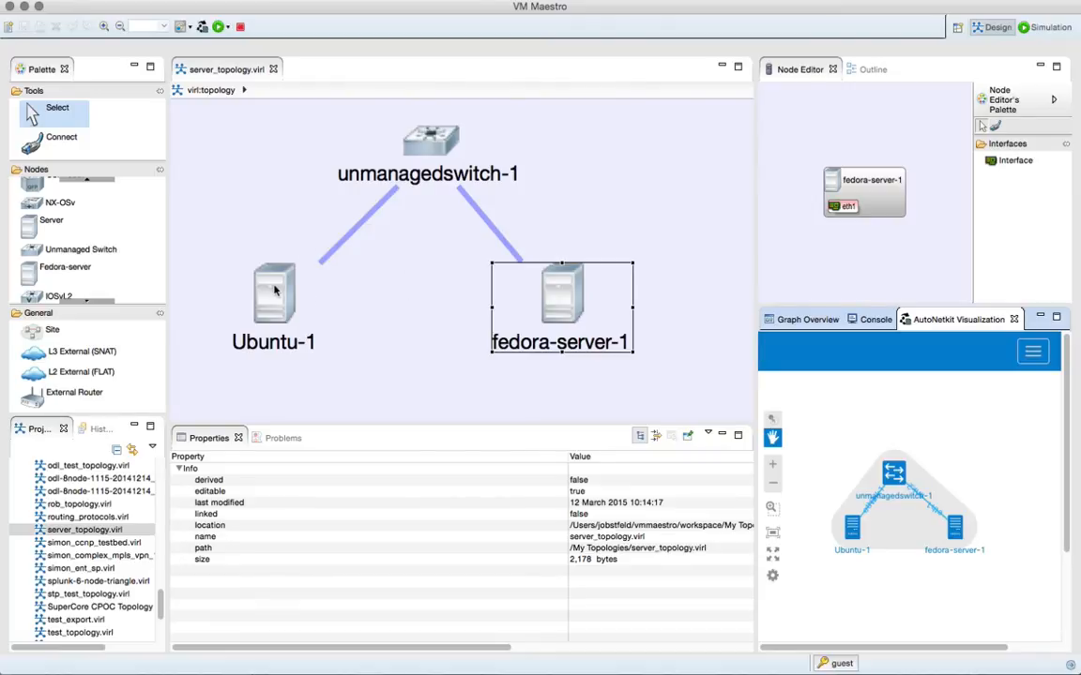
- Examine fedora-server-1's generated cloud-config, from the boot commands and user settings down to the /etc/rc.local section
{"action": "left_click", "coordinate": [554, 296]}
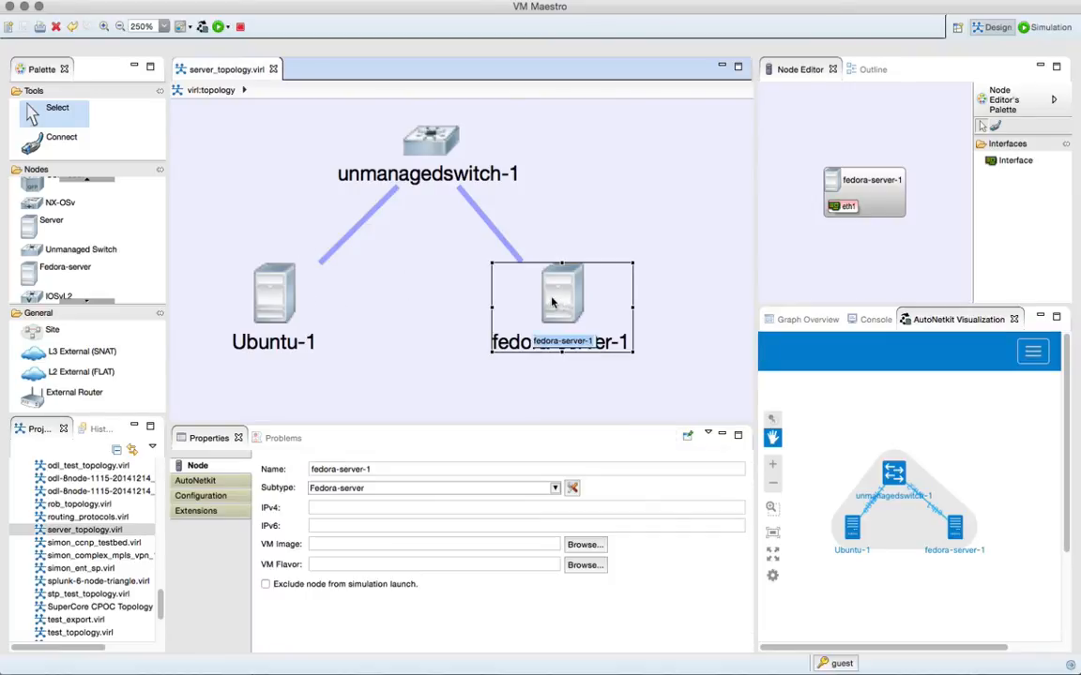
{"action": "left_click", "coordinate": [199, 496]}
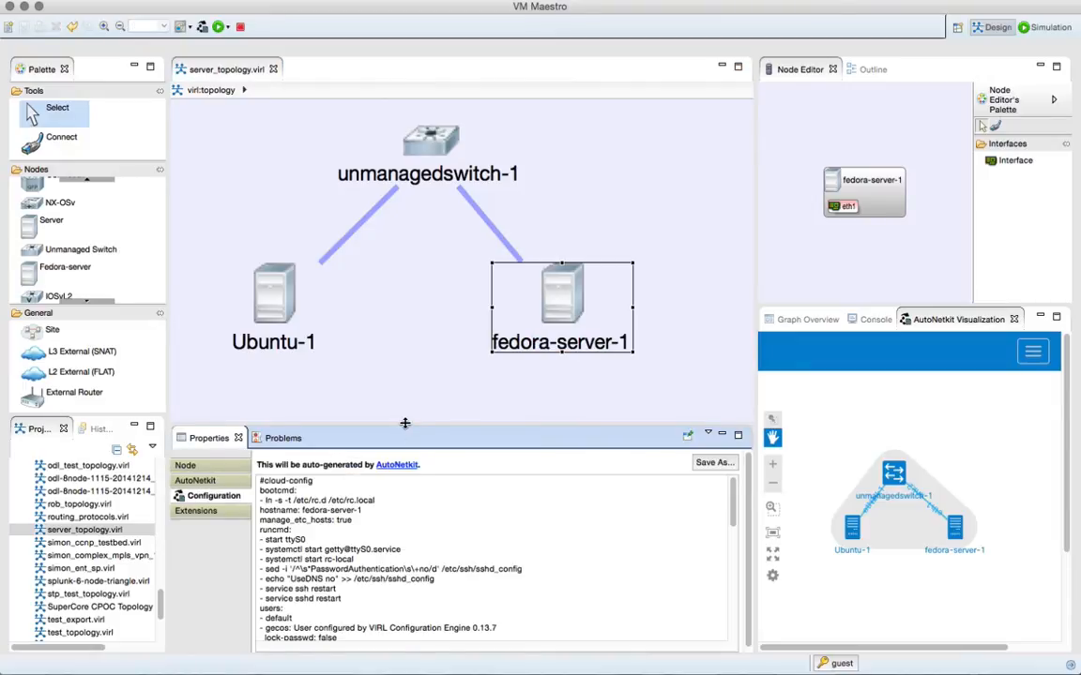
{"action": "left_click_drag", "start_coordinate": [405, 423], "coordinate": [407, 341]}
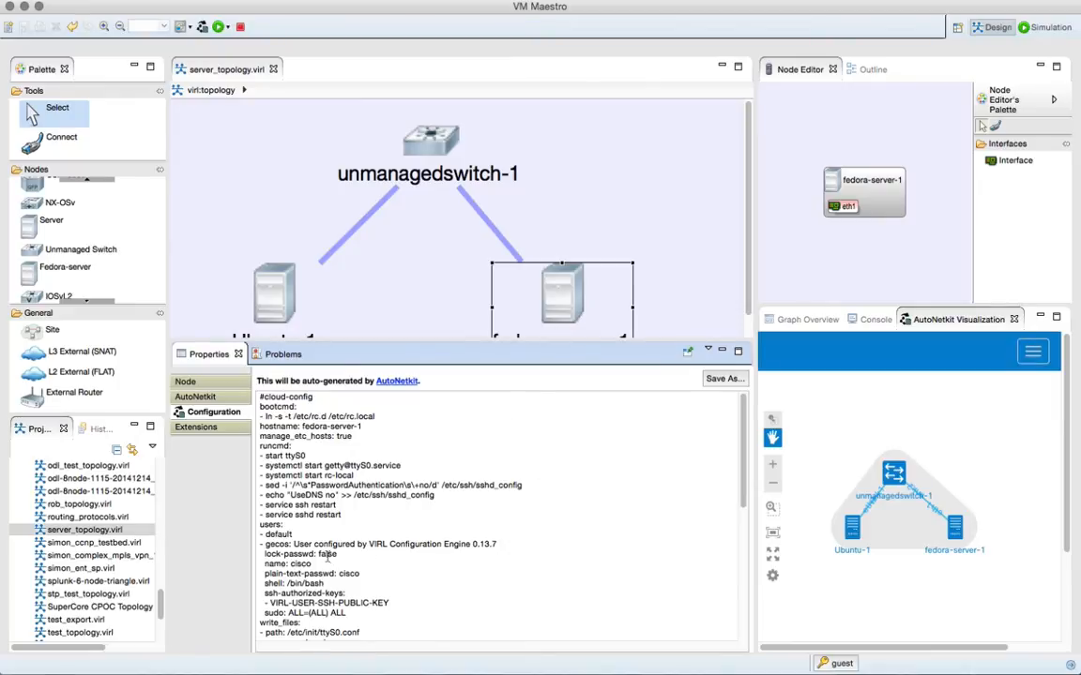
{"action": "scroll", "coordinate": [741, 445], "scroll_direction": "down", "scroll_amount": 2}
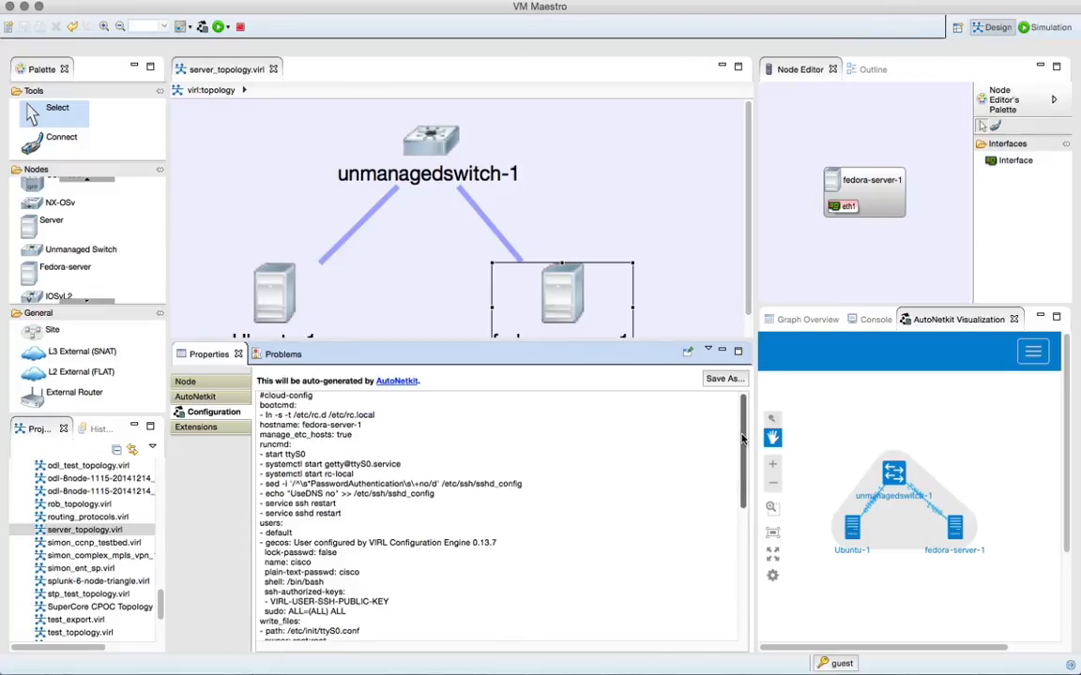
{"action": "left_click_drag", "start_coordinate": [741, 445], "coordinate": [741, 572]}
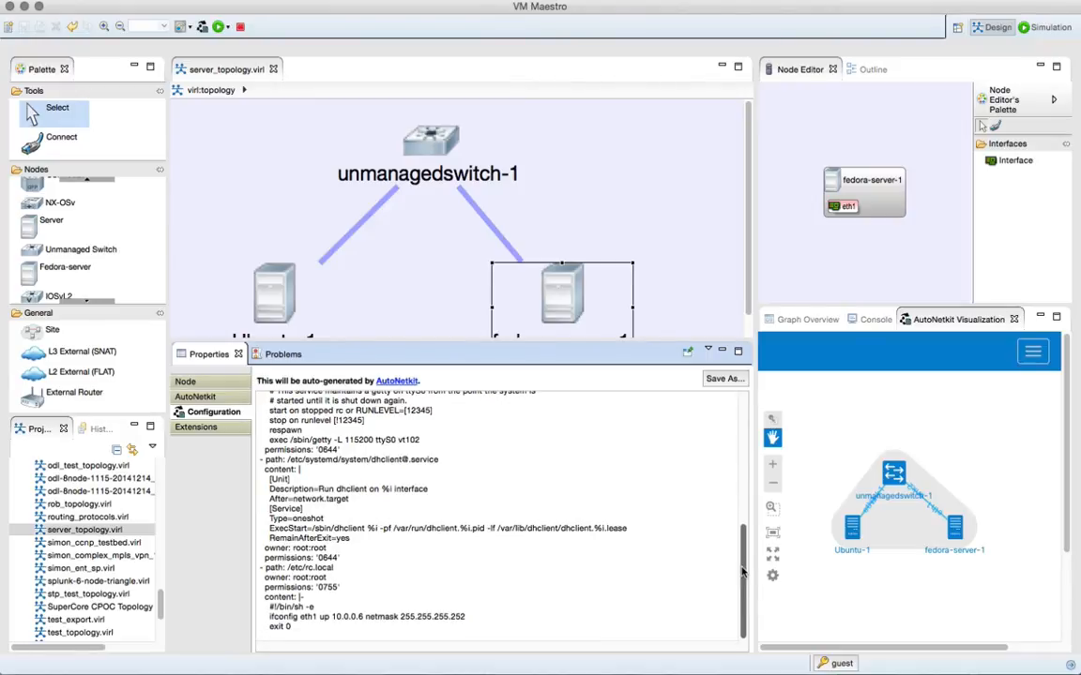
{"action": "left_click_drag", "start_coordinate": [741, 572], "coordinate": [743, 515]}
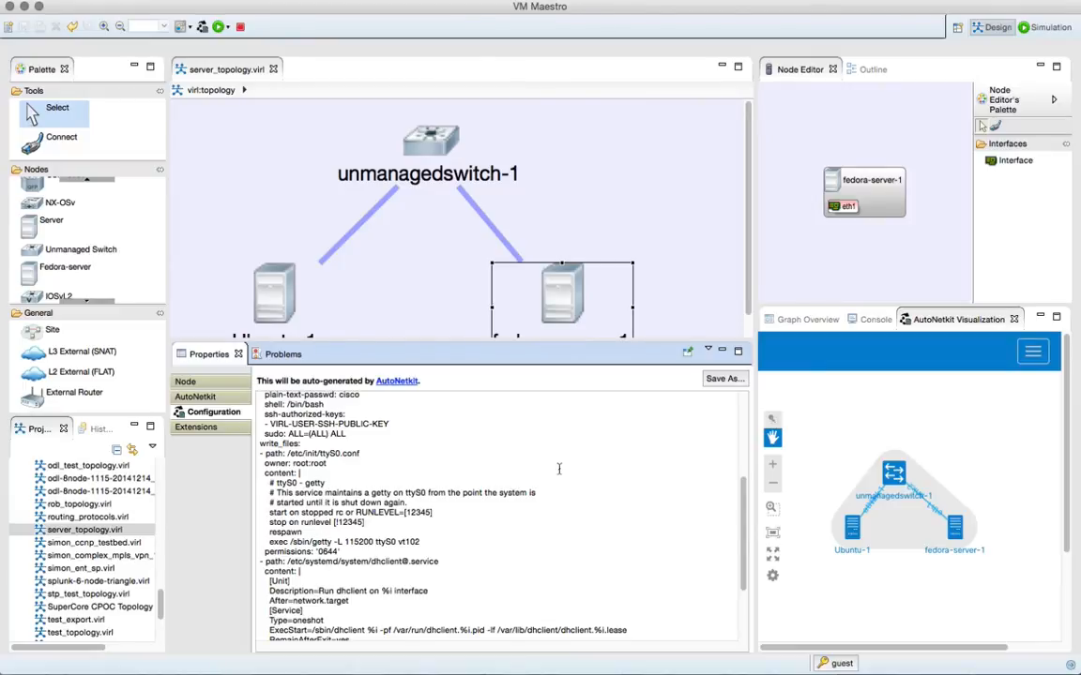
{"action": "scroll", "coordinate": [563, 525], "scroll_direction": "down", "scroll_amount": 5}
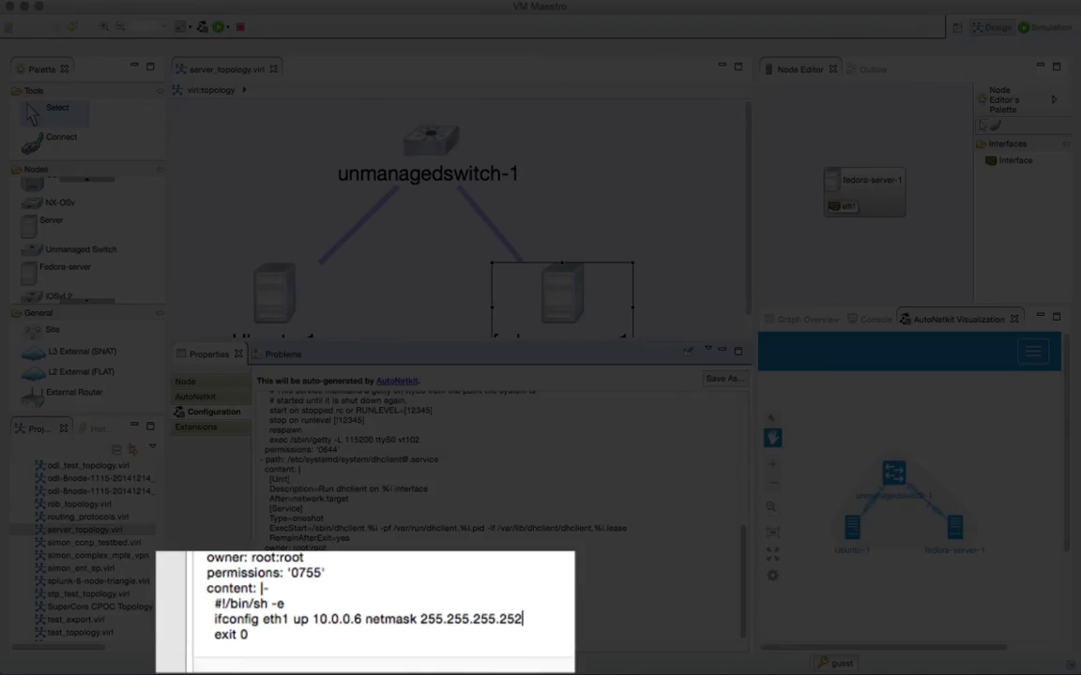
{"action": "key", "text": "Return"}
{"action": "type", "text": "netsta"}
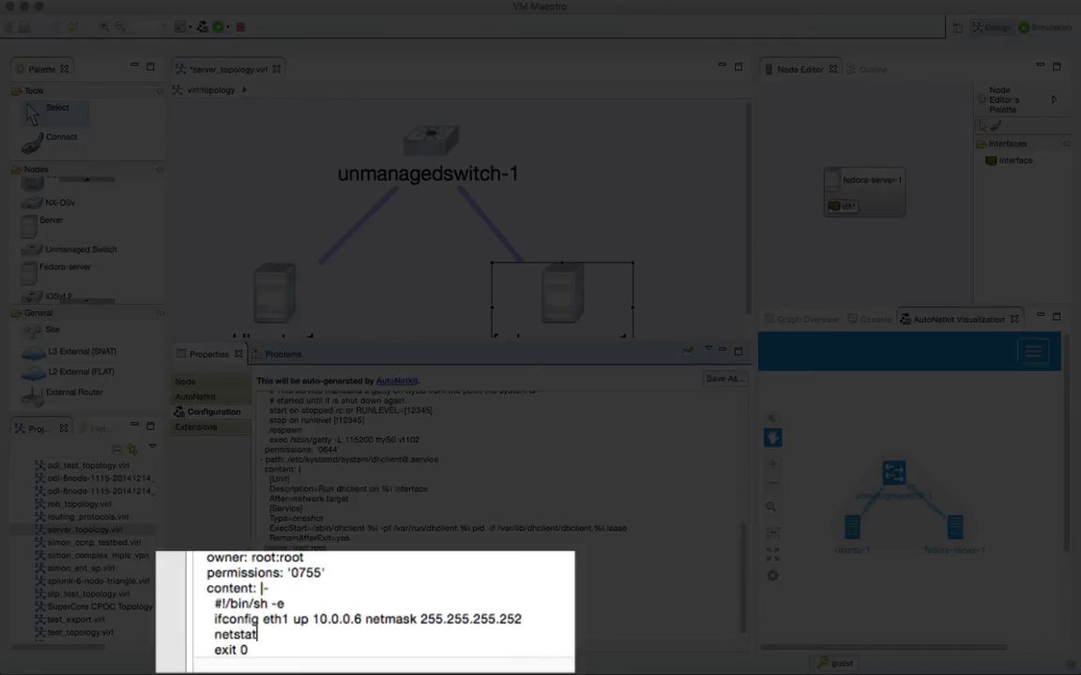
{"action": "type", "text": "t"}
{"action": "key", "text": "BackSpace"}
{"action": "key", "text": "BackSpace"}
{"action": "key", "text": "BackSpace"}
{"action": "key", "text": "BackSpace"}
{"action": "key", "text": "BackSpace"}
{"action": "key", "text": "BackSpace"}
{"action": "key", "text": "BackSpace"}
{"action": "type", "text": "route add"}
{"action": "key", "text": "BackSpace"}
{"action": "key", "text": "BackSpace"}
{"action": "key", "text": "BackSpace"}
{"action": "key", "text": "BackSpace"}
{"action": "key", "text": "BackSpace"}
{"action": "key", "text": "BackSpace"}
{"action": "key", "text": "BackSpace"}
{"action": "key", "text": "BackSpace"}
{"action": "type", "text": "rpm"}
{"action": "key", "text": "BackSpace"}
{"action": "key", "text": "BackSpace"}
{"action": "key", "text": "BackSpace"}
{"action": "key", "text": "BackSpace"}
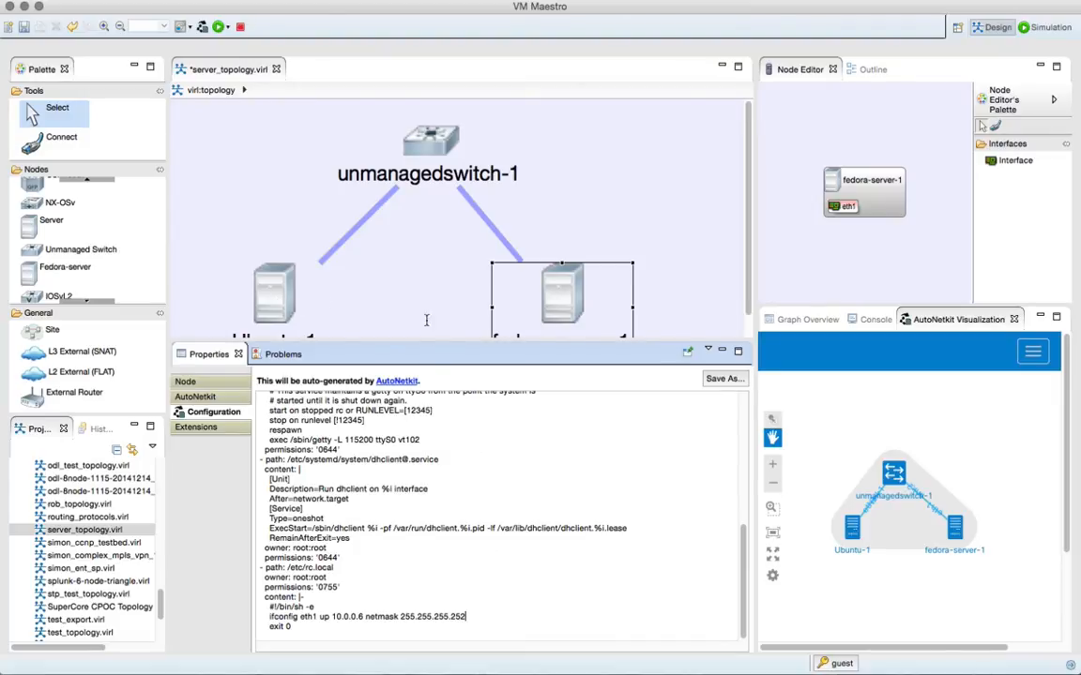
- Restore the full topology view and launch the server_topology simulation, switching to the Simulation perspective
{"action": "left_click_drag", "start_coordinate": [430, 340], "coordinate": [433, 413]}
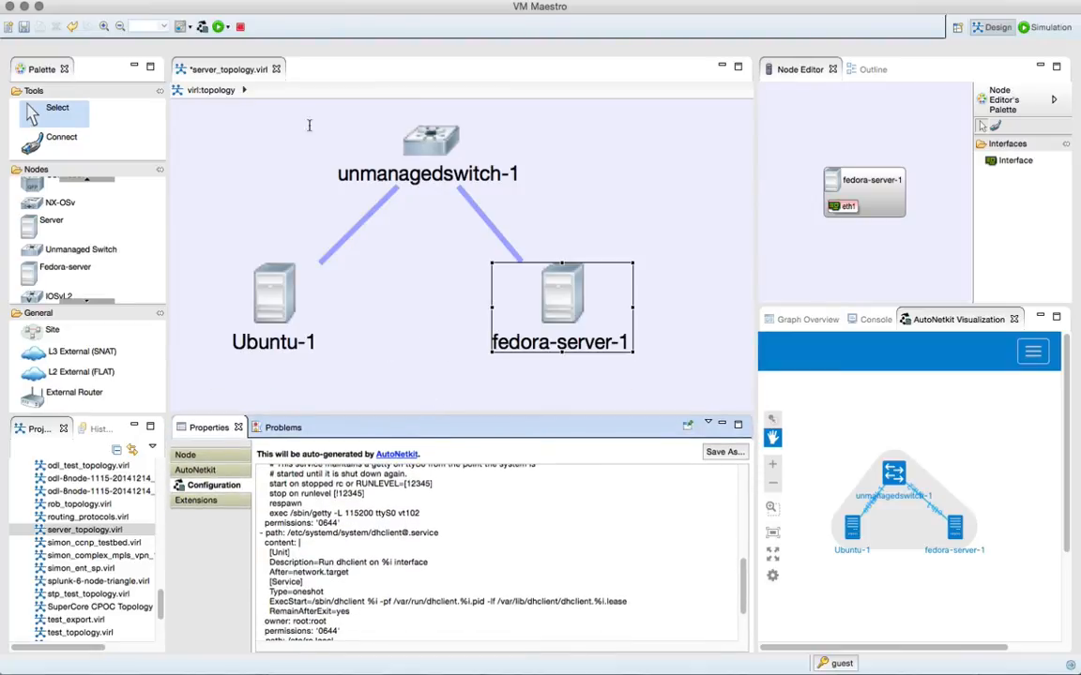
{"action": "left_click", "coordinate": [218, 27]}
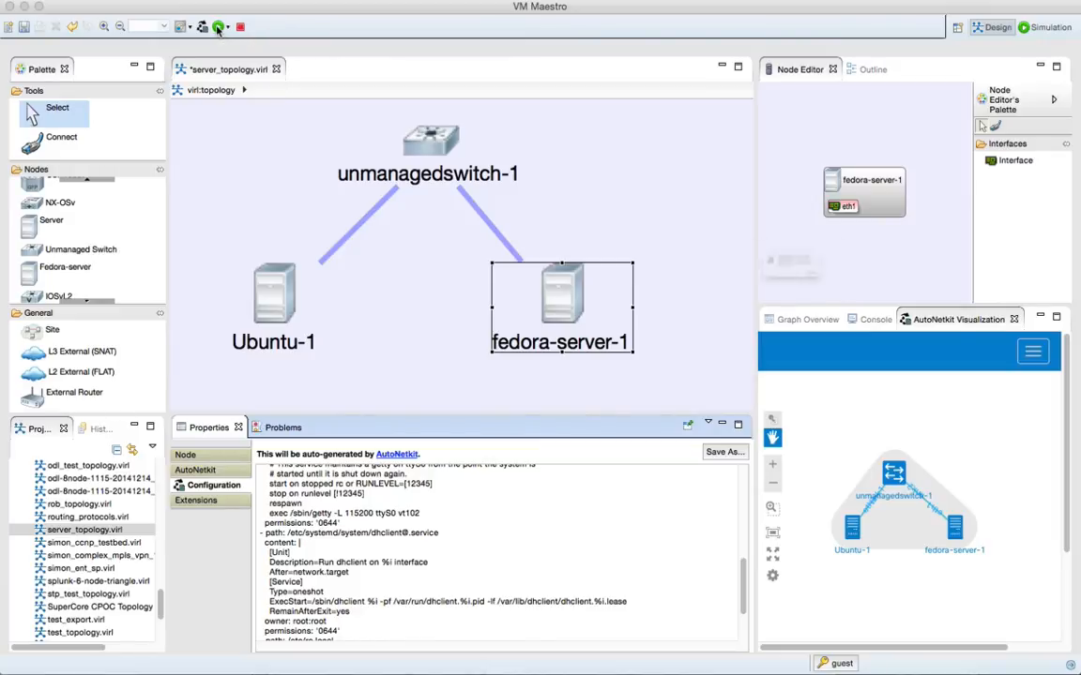
{"action": "left_click", "coordinate": [896, 319]}
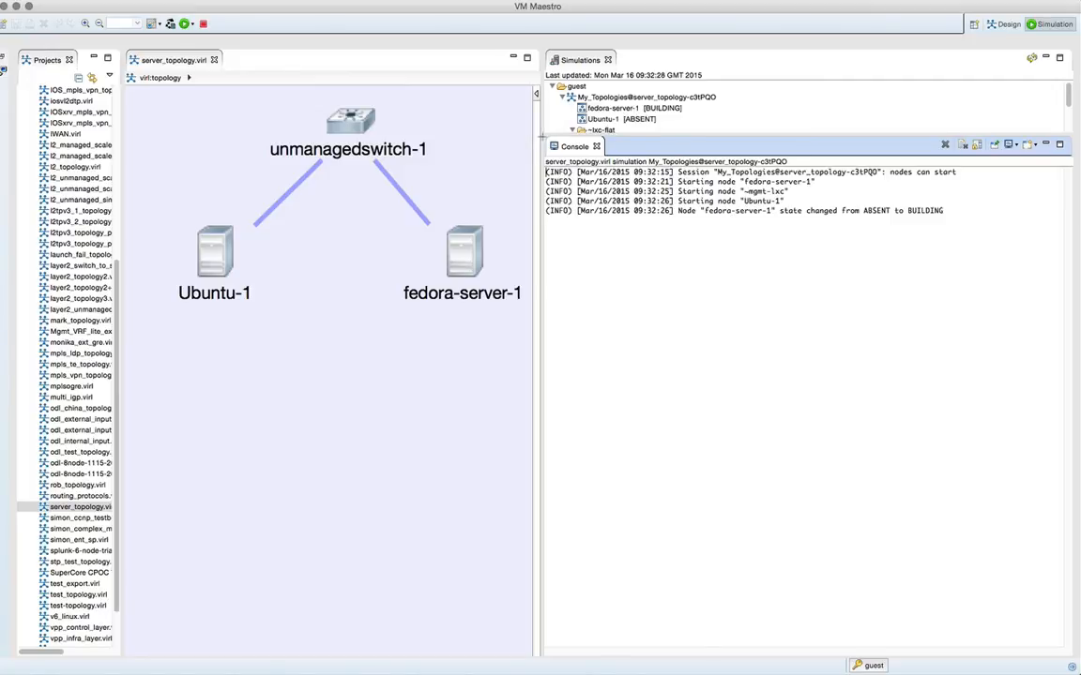
- Widen the simulation and console area and open a Telnet session to fedora-server-1's console port
{"action": "left_click_drag", "start_coordinate": [541, 138], "coordinate": [359, 144]}
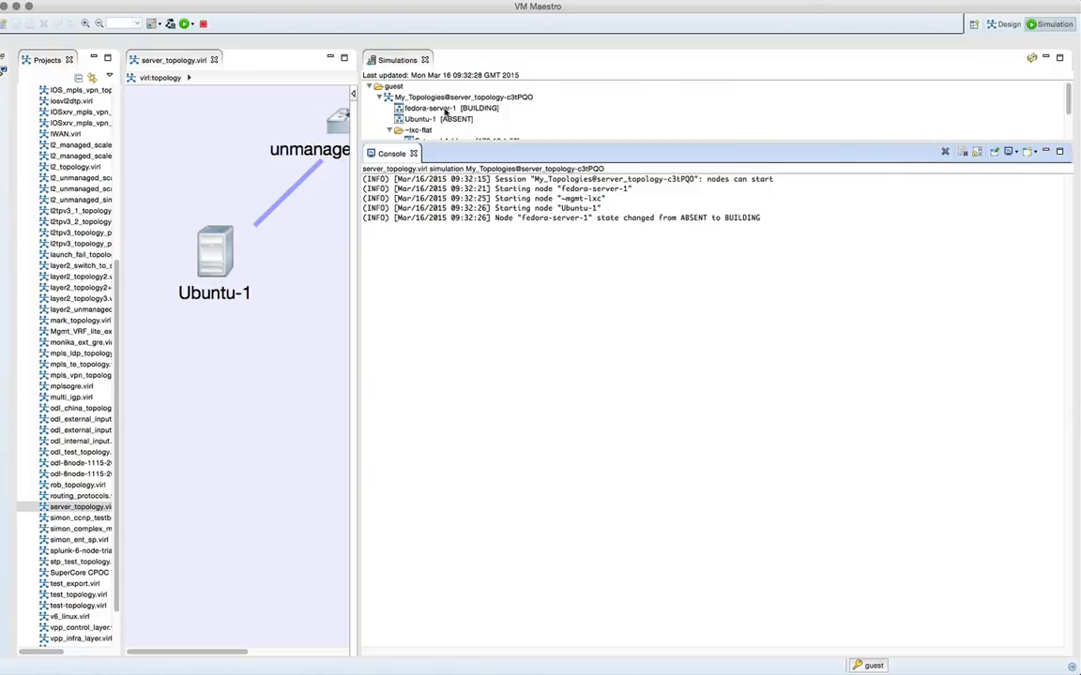
{"action": "right_click", "coordinate": [447, 110]}
{"action": "mouse_move", "coordinate": [488, 134]}
{"action": "left_click", "coordinate": [673, 155]}
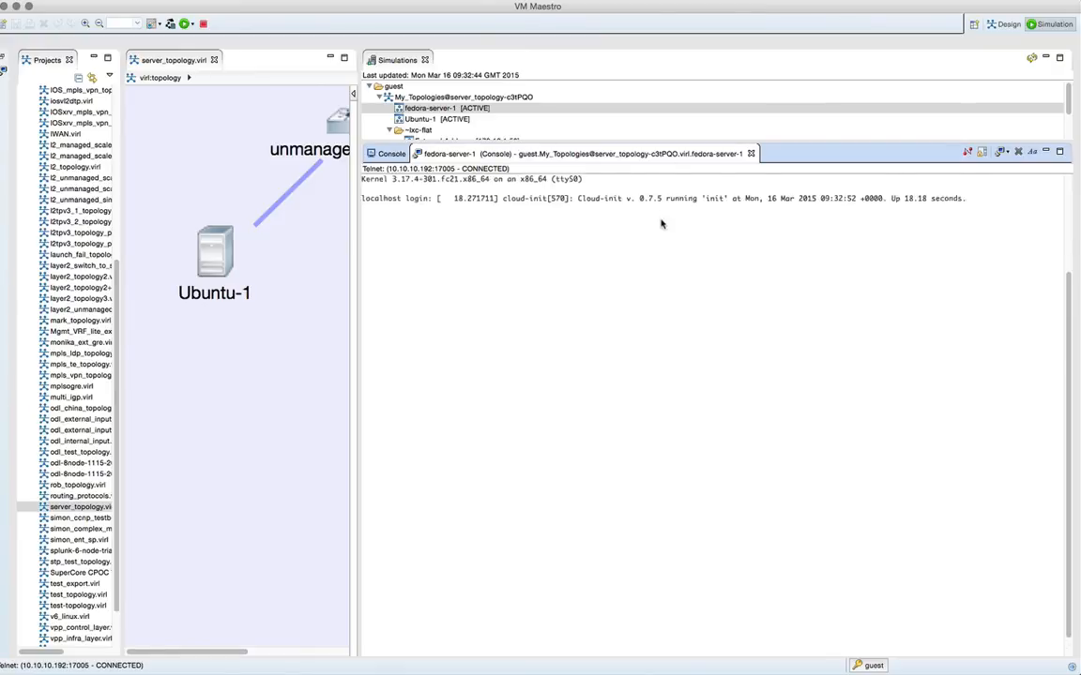
- Attach to fedora-server-1 over VNC and log in as cisco with the account password, retrying the login if needed
{"action": "right_click", "coordinate": [458, 111]}
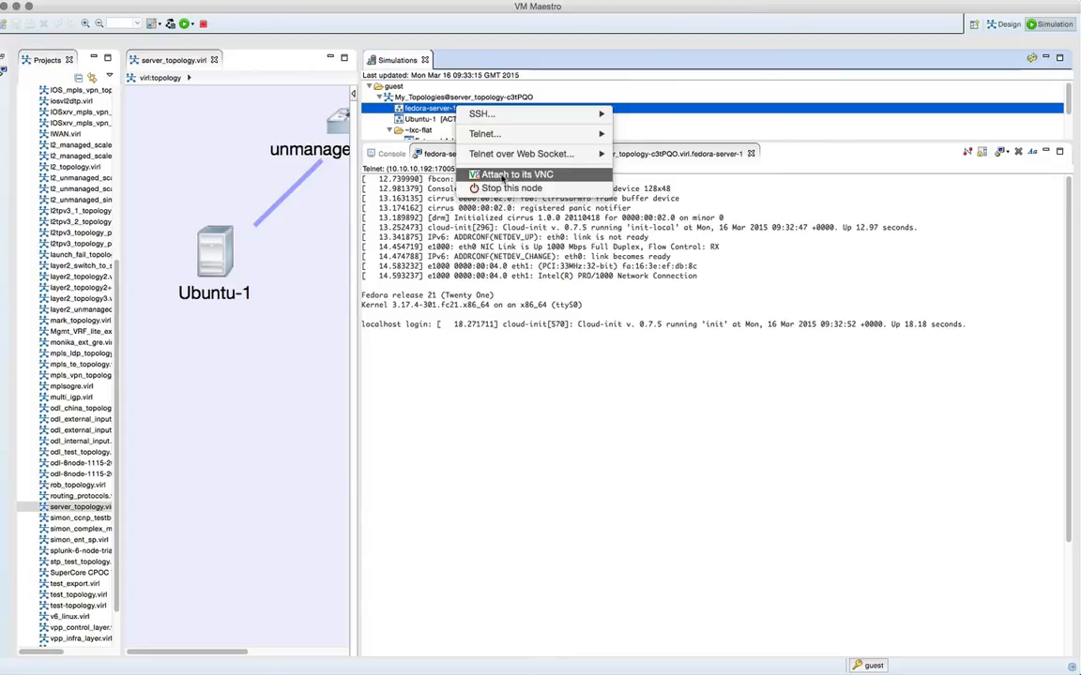
{"action": "left_click", "coordinate": [504, 176]}
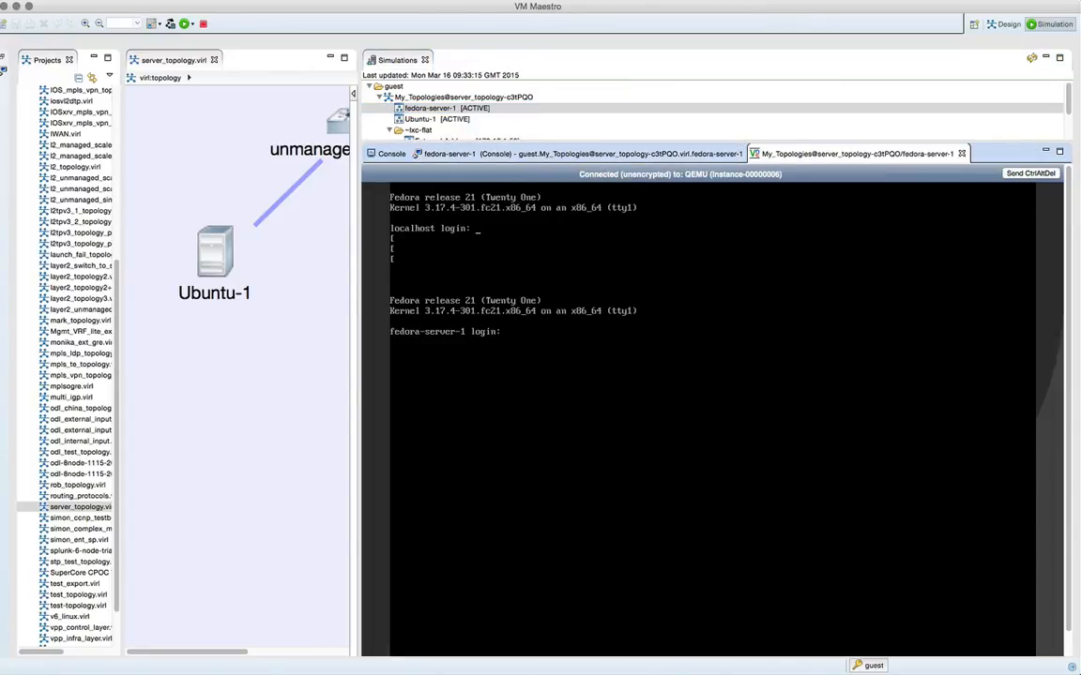
{"action": "type", "text": "cisco"}
{"action": "key", "text": "Return"}
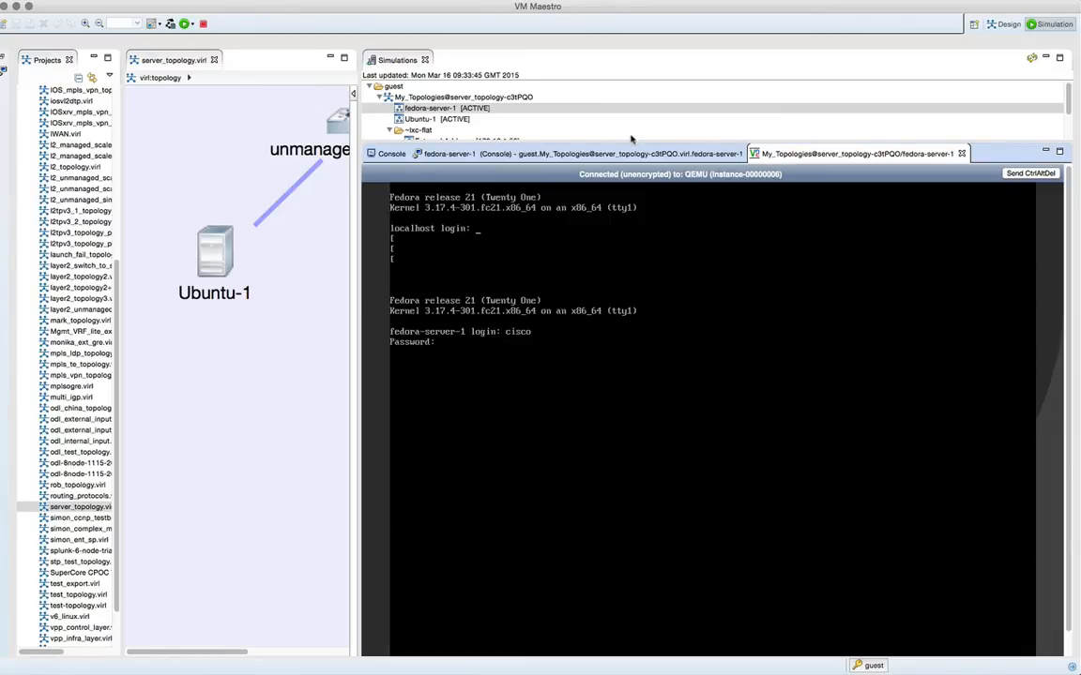
{"action": "left_click_drag", "start_coordinate": [739, 147], "coordinate": [739, 100]}
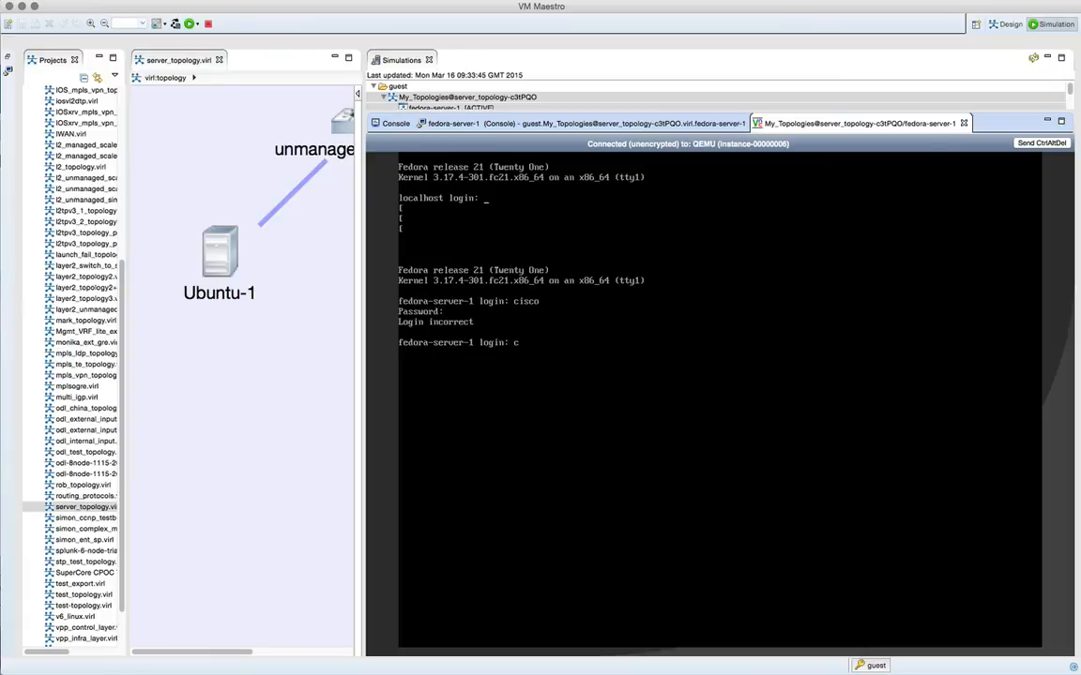
{"action": "key", "text": "Return"}
{"action": "key", "text": "Return"}
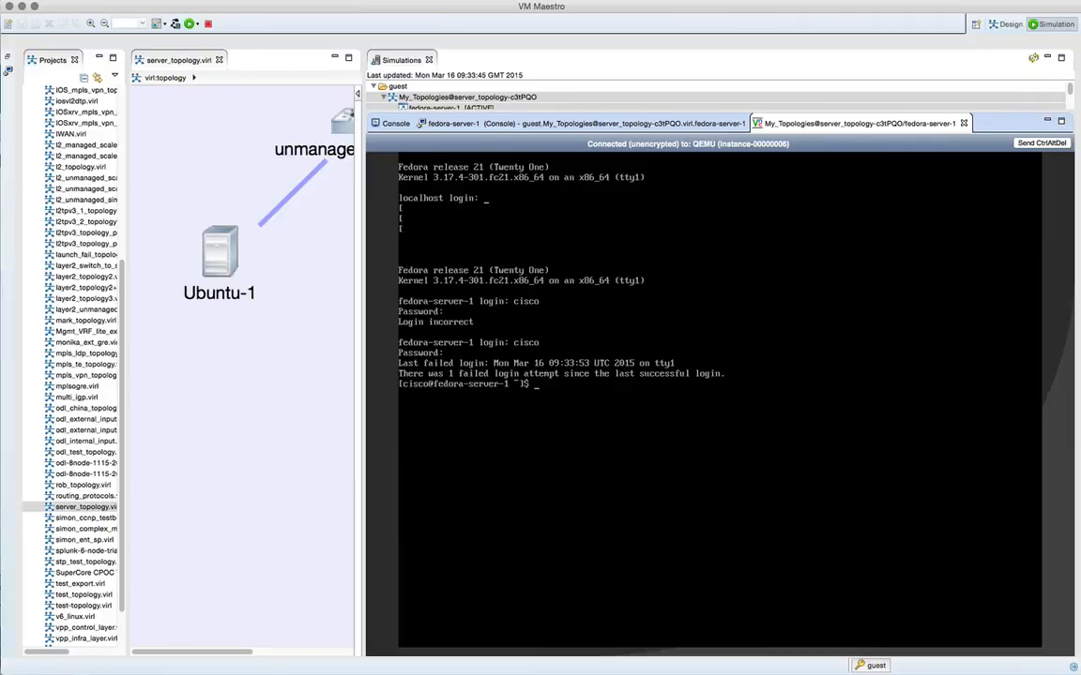
- Run ifconfig on fedora-server-1 and move its VNC view into a separate pane above the console
{"action": "type", "text": "ifconfig"}
{"action": "key", "text": "Return"}
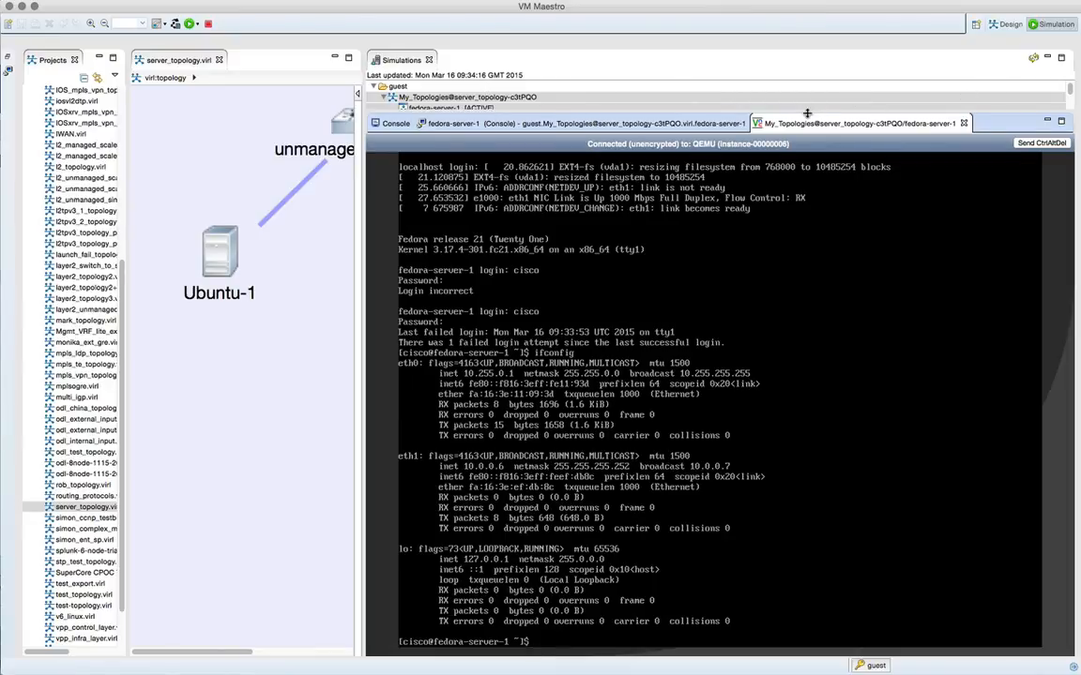
{"action": "left_click_drag", "start_coordinate": [807, 123], "coordinate": [808, 214]}
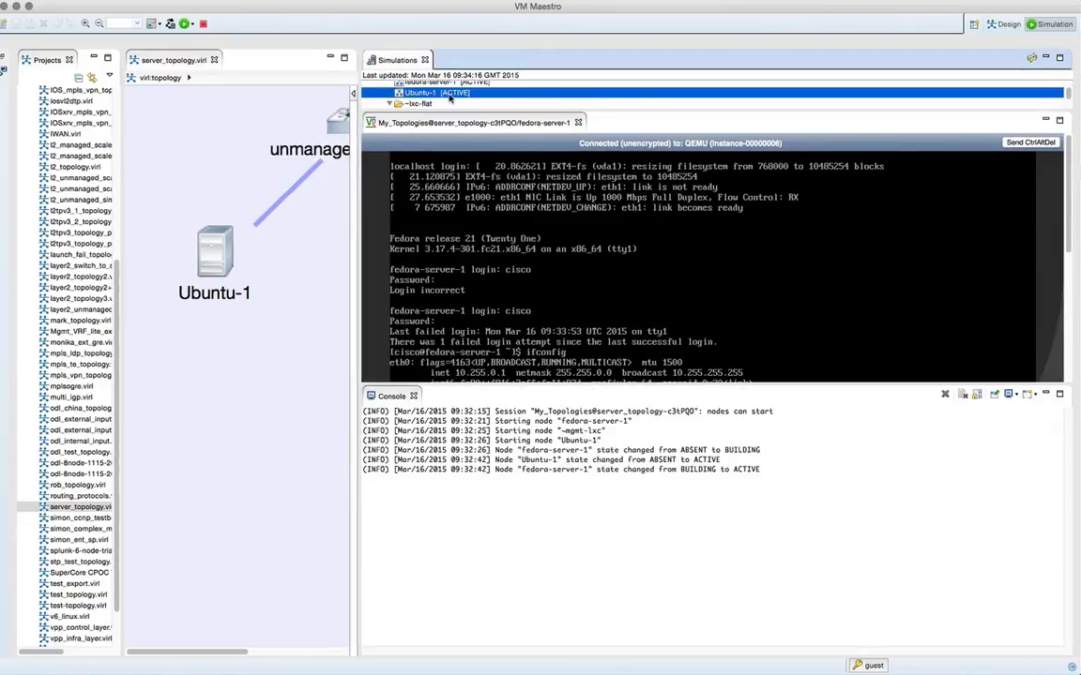
- Telnet to Ubuntu-1's console port and log in as cisco with the account password
{"action": "right_click", "coordinate": [450, 92]}
{"action": "mouse_move", "coordinate": [525, 120]}
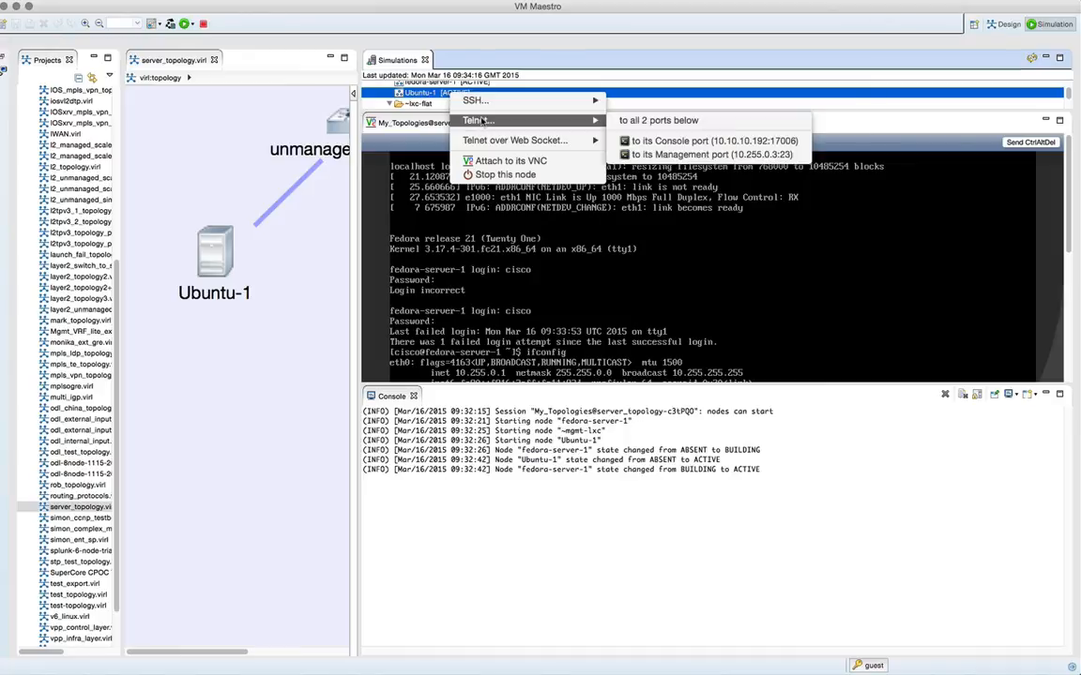
{"action": "left_click", "coordinate": [656, 135]}
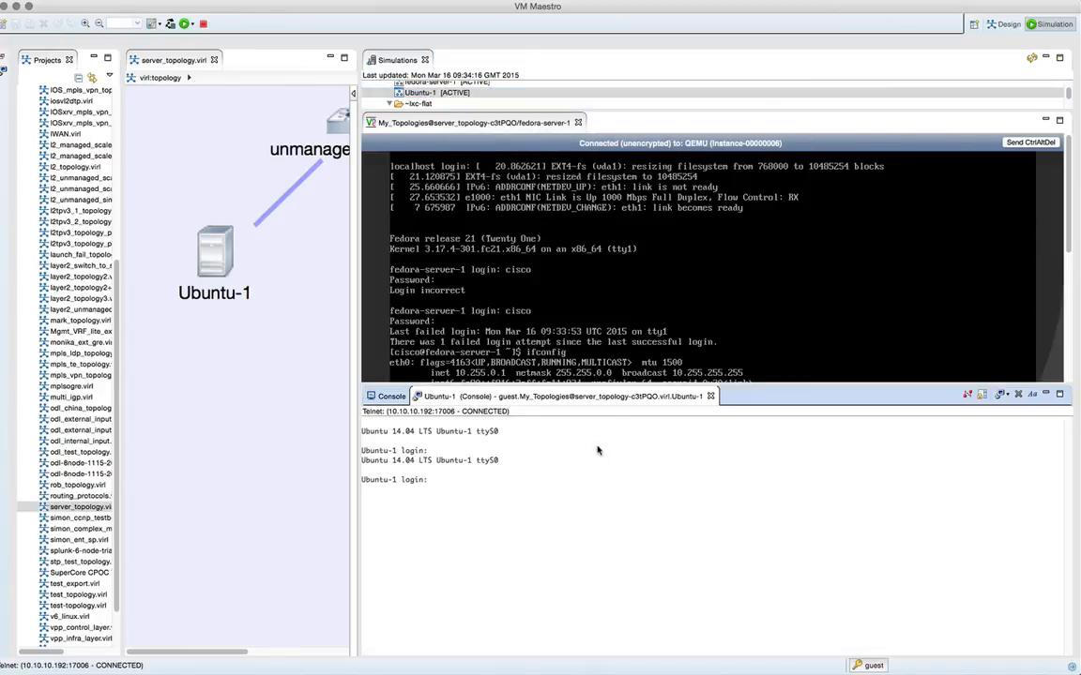
{"action": "type", "text": "cisco"}
{"action": "key", "text": "Return"}
{"action": "key", "text": "Return"}
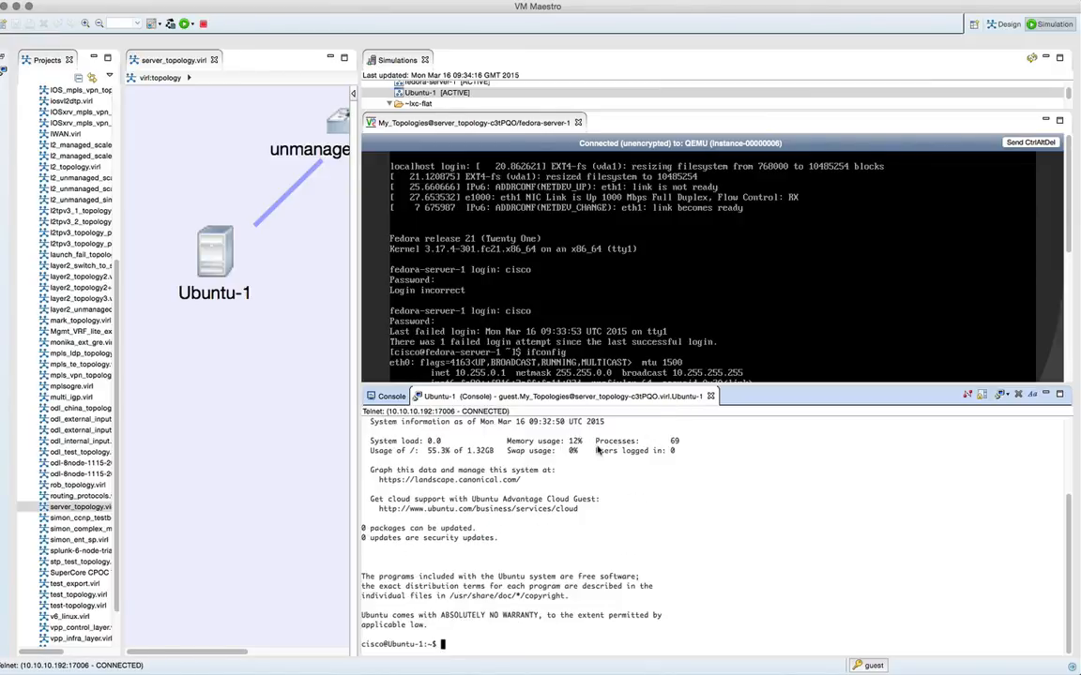
- Check Ubuntu-1's management interface by running ifconfig eth0 in its console
{"action": "type", "text": "ifconfig eth0"}
{"action": "key", "text": "Return"}
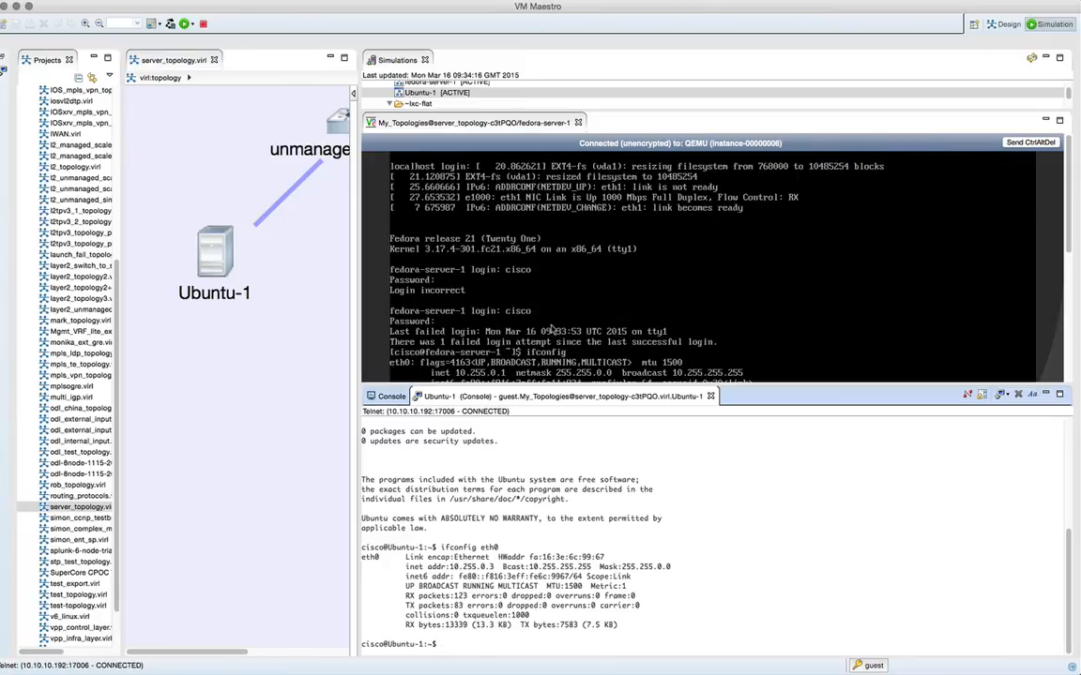
- Review fedora-server-1's interface listing and ping its management address 10.255.0.1 from Ubuntu-1
{"action": "scroll", "coordinate": [1065, 257], "scroll_direction": "down", "scroll_amount": 5}
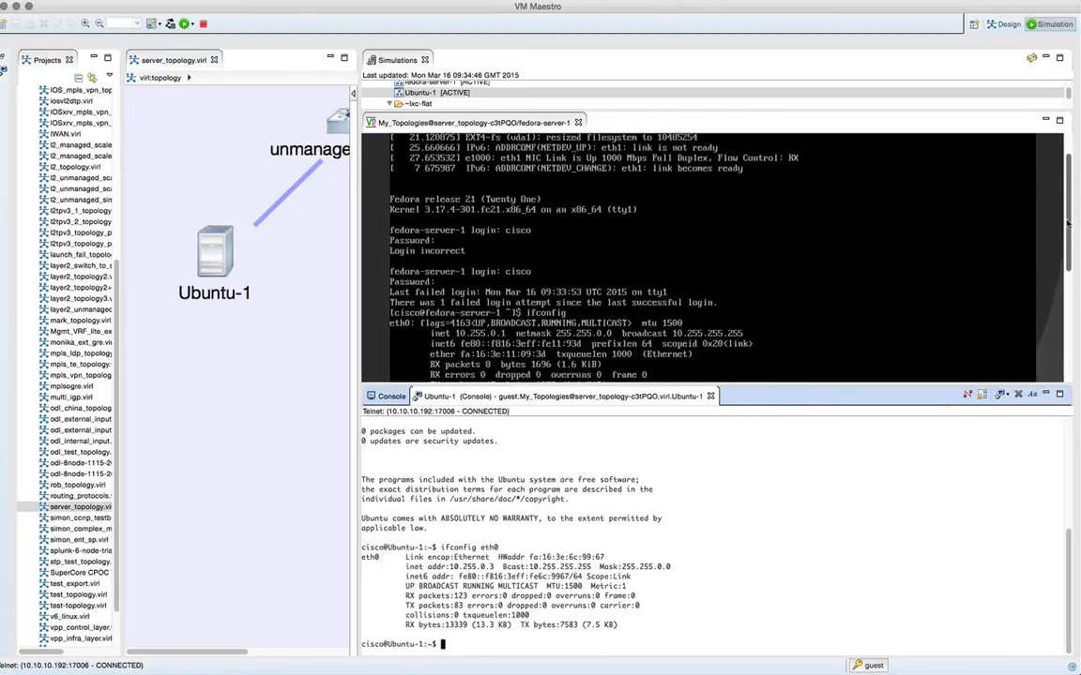
{"action": "left_click_drag", "start_coordinate": [1066, 258], "coordinate": [1062, 323]}
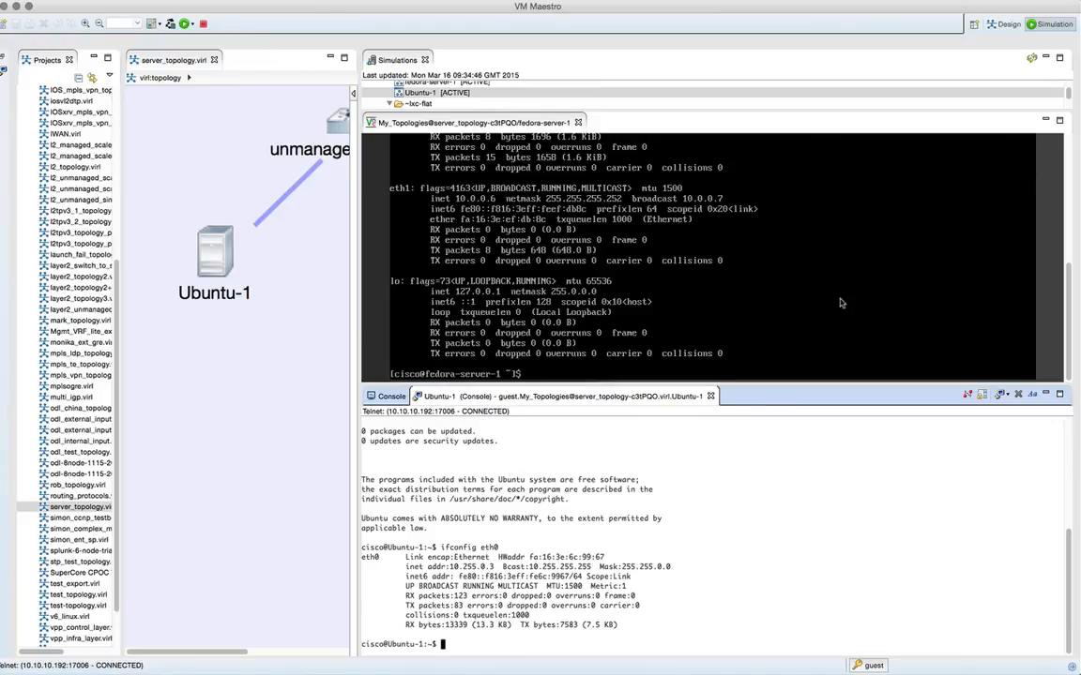
{"action": "type", "text": "ping 10.255.0.1"}
{"action": "key", "text": "Return"}
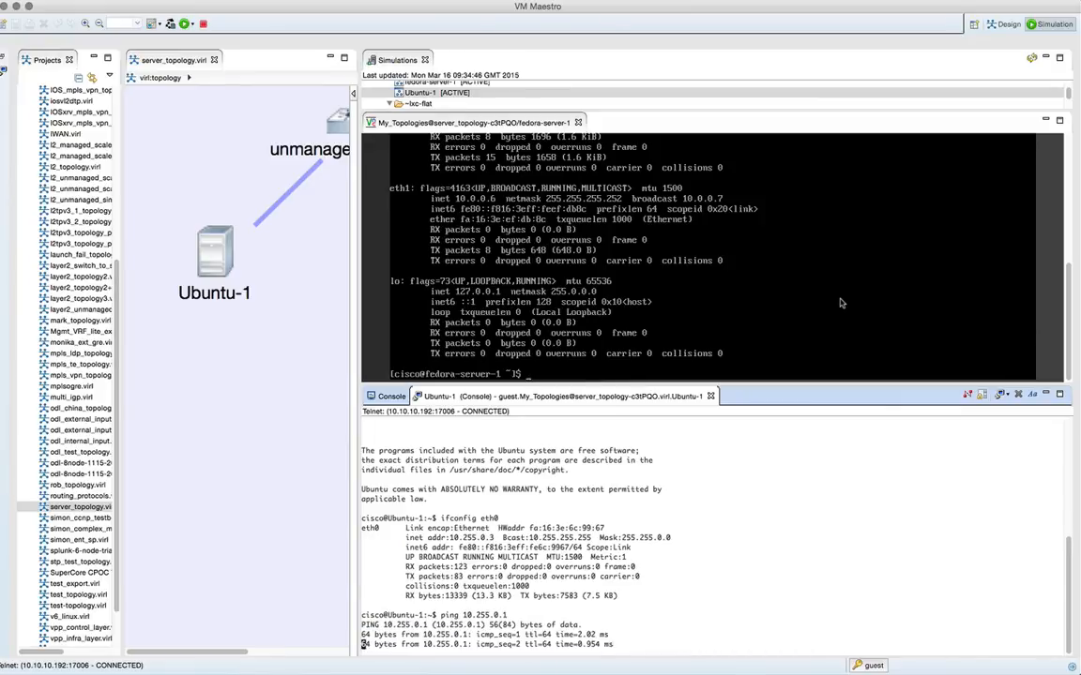
{"action": "key", "text": "ctrl+c"}
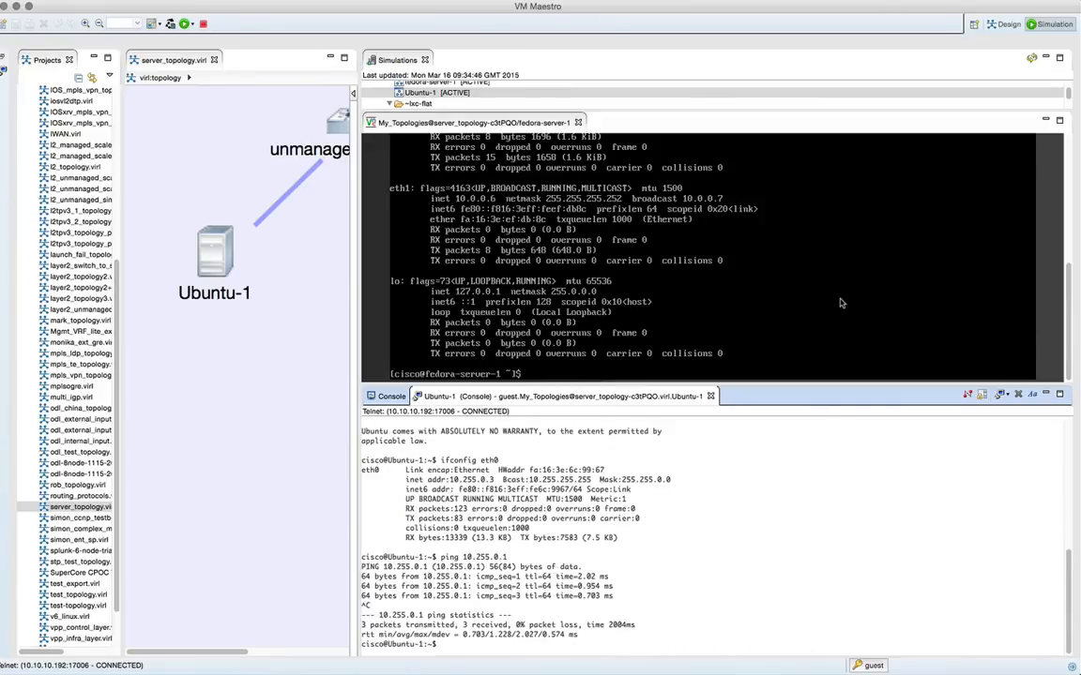
{"action": "type", "text": "ssh cisco@10.255.0.1"}
{"action": "key", "text": "Return"}
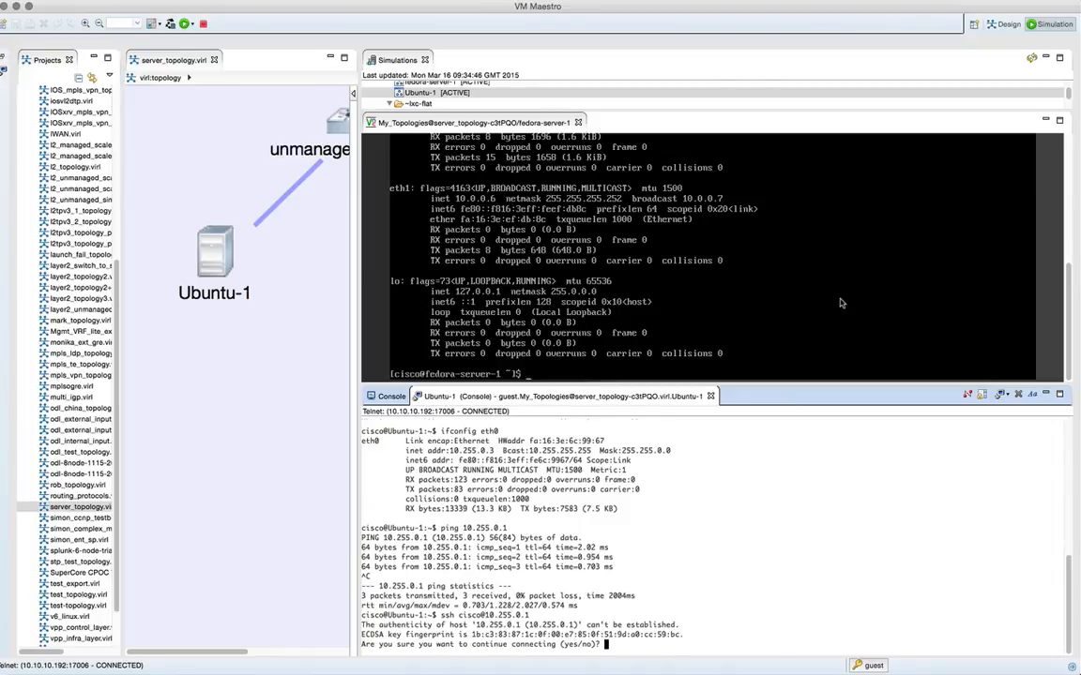
{"action": "type", "text": "yes"}
{"action": "key", "text": "Return"}
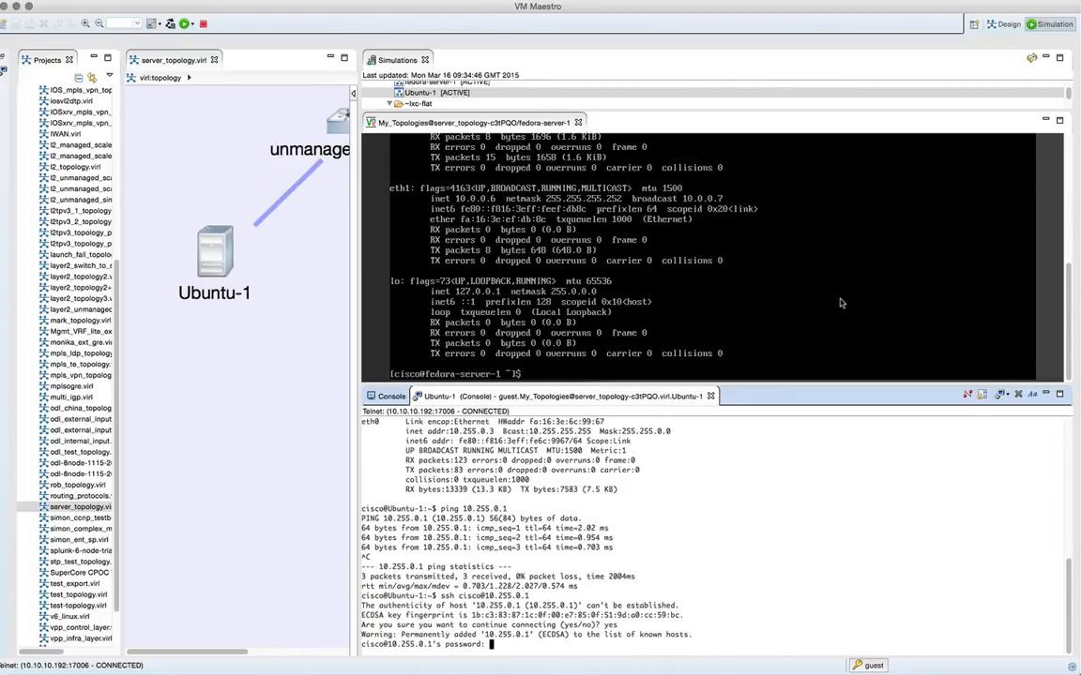
{"action": "key", "text": "Return"}
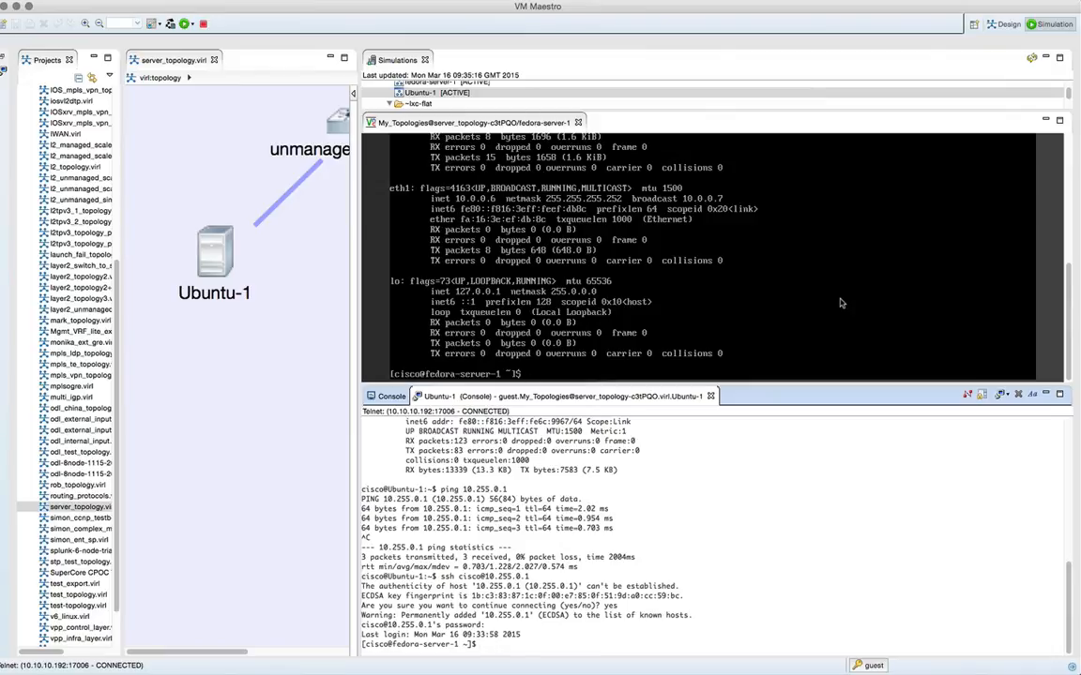
{"action": "type", "text": "exit"}
{"action": "key", "text": "Return"}
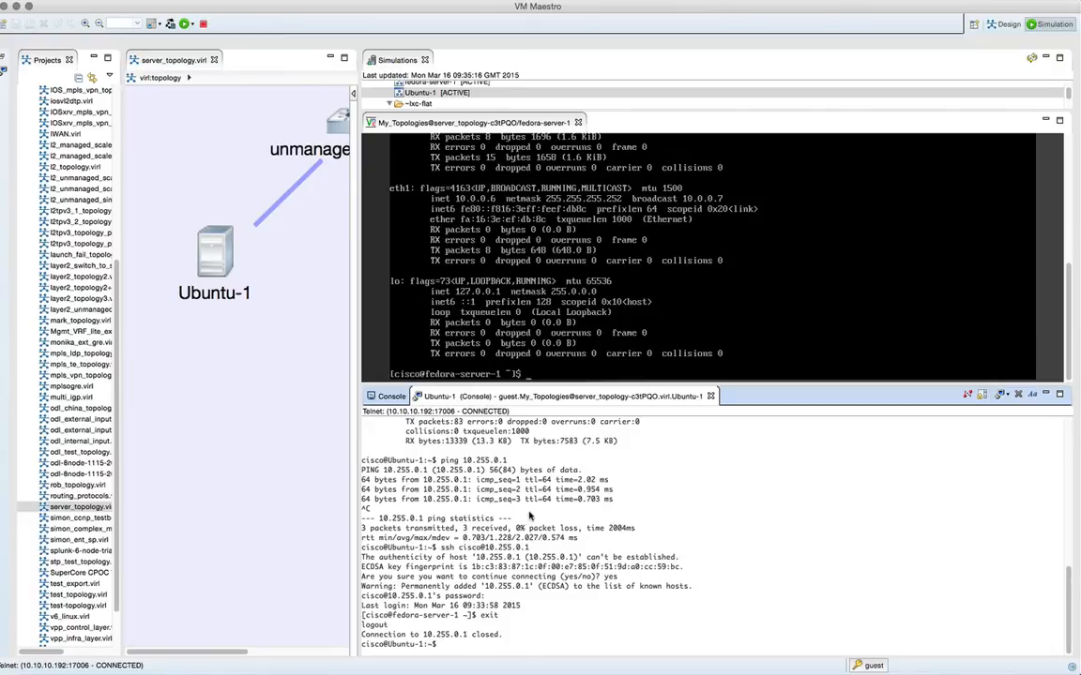
- Check Ubuntu-1's data interface by running ifconfig eth1 in its console
{"action": "type", "text": "ifconfig eth1"}
{"action": "key", "text": "Return"}
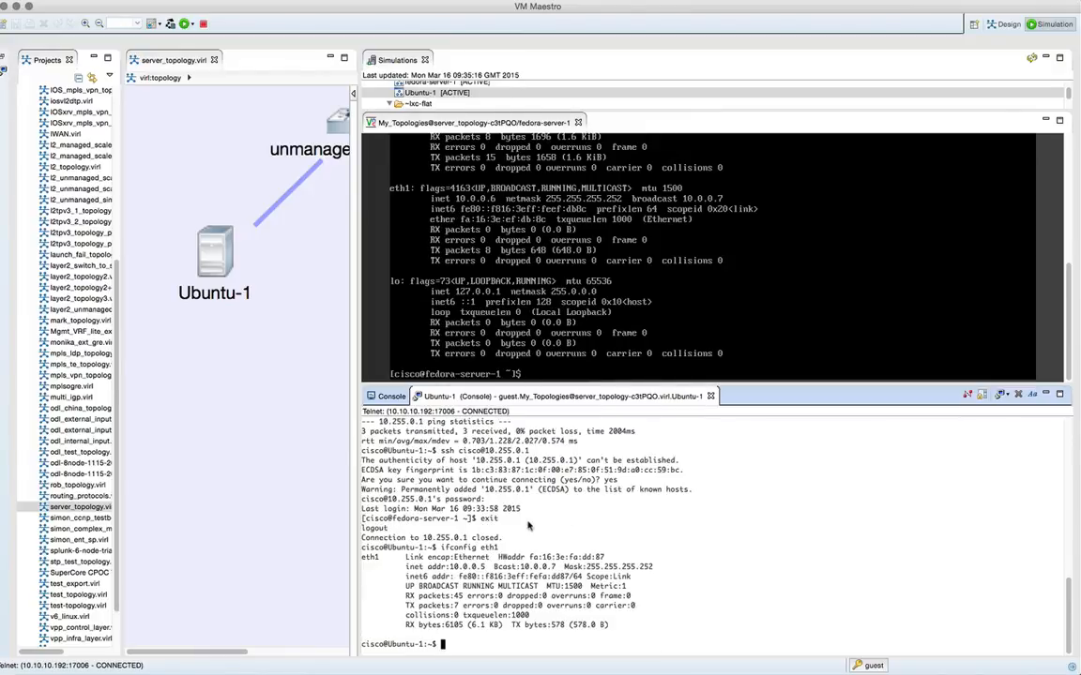
- Ping fedora-server-1's data address 10.0.0.6 from Ubuntu-1, bring the whole server topology into view, and stop the ping
{"action": "type", "text": "ping 10.0."}
{"action": "type", "text": "0.5"}
{"action": "type", "text": "6"}
{"action": "key", "text": "Return"}
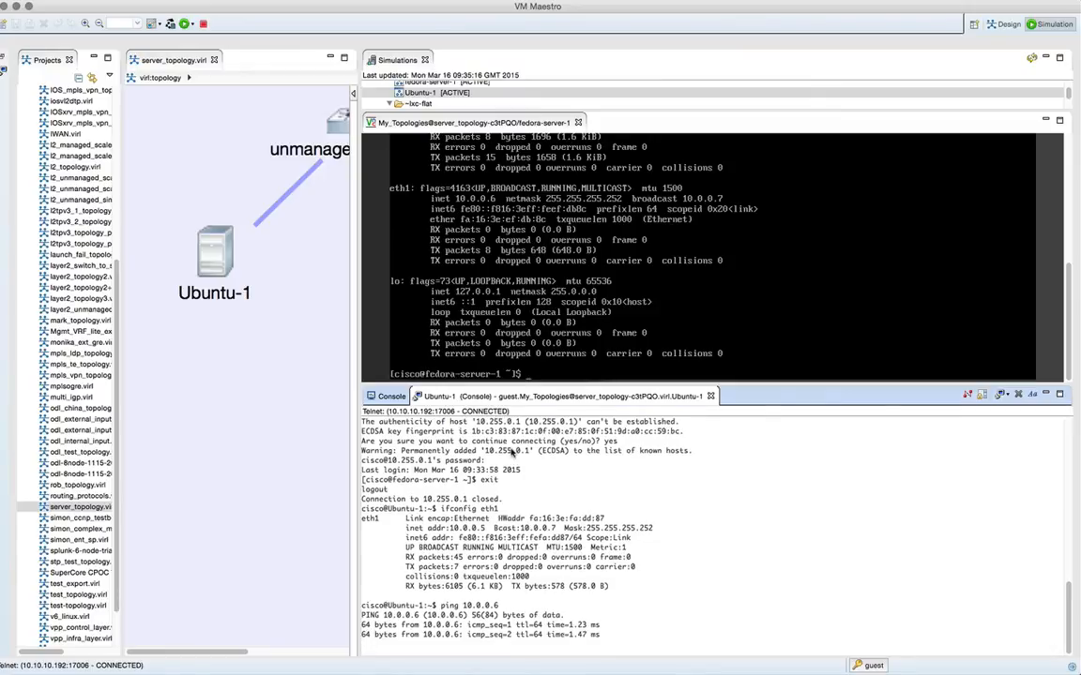
{"action": "left_click_drag", "start_coordinate": [222, 654], "coordinate": [281, 654]}
{"action": "scroll", "coordinate": [277, 525], "scroll_direction": "down", "scroll_amount": 3}
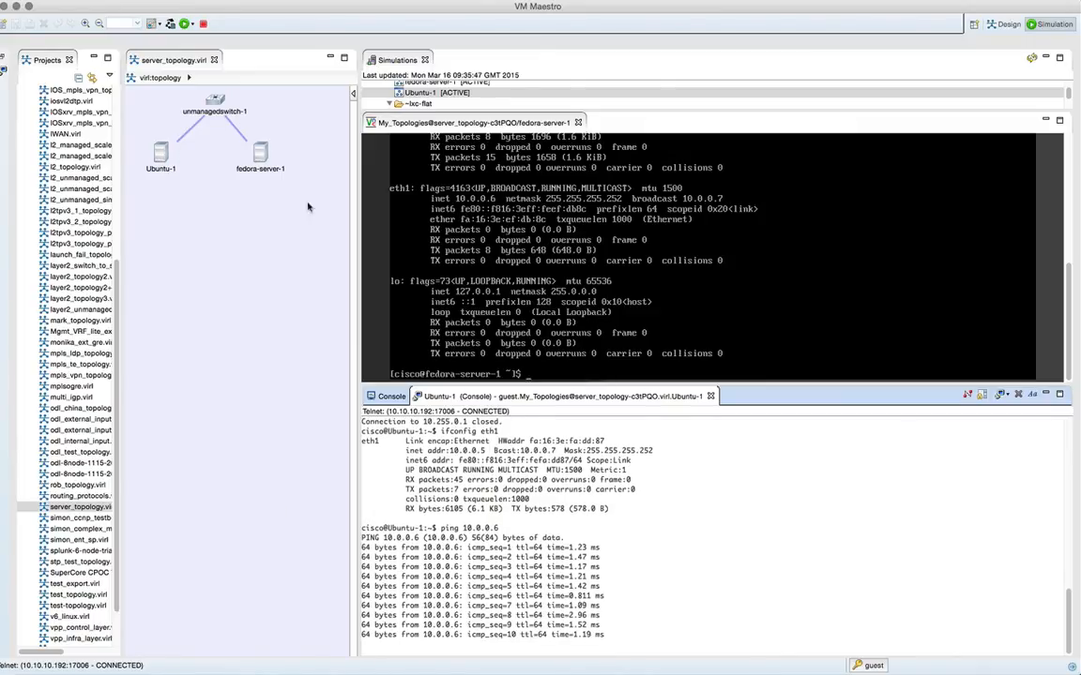
{"action": "key", "text": "ctrl+c"}
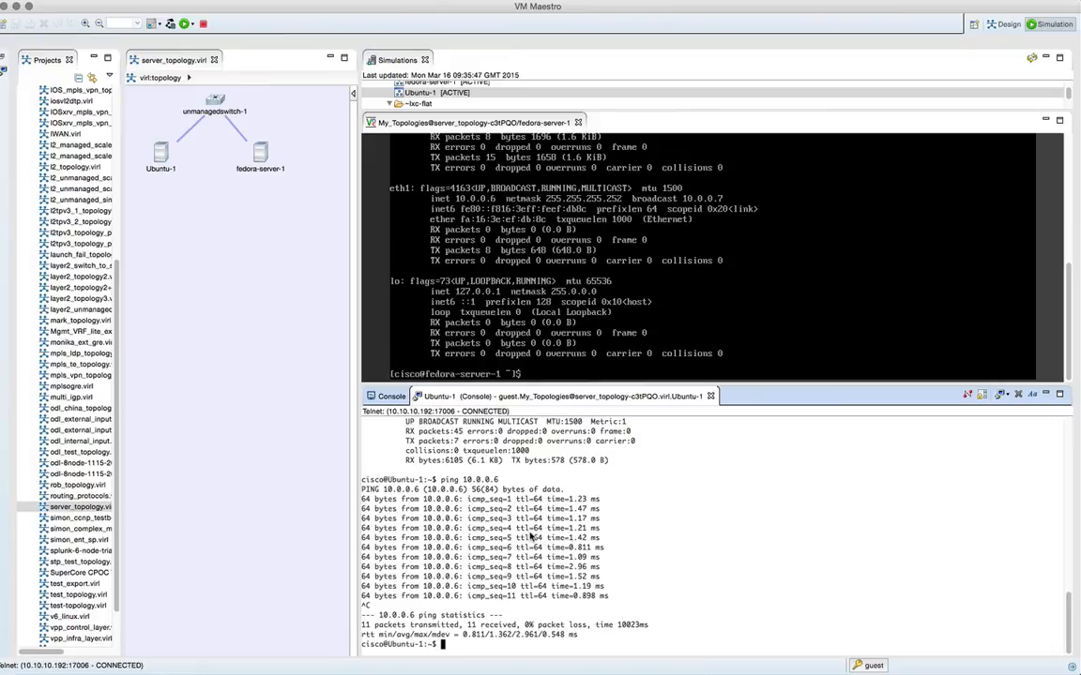
{"action": "type", "text": "ssh cisco@10.0.0.6"}
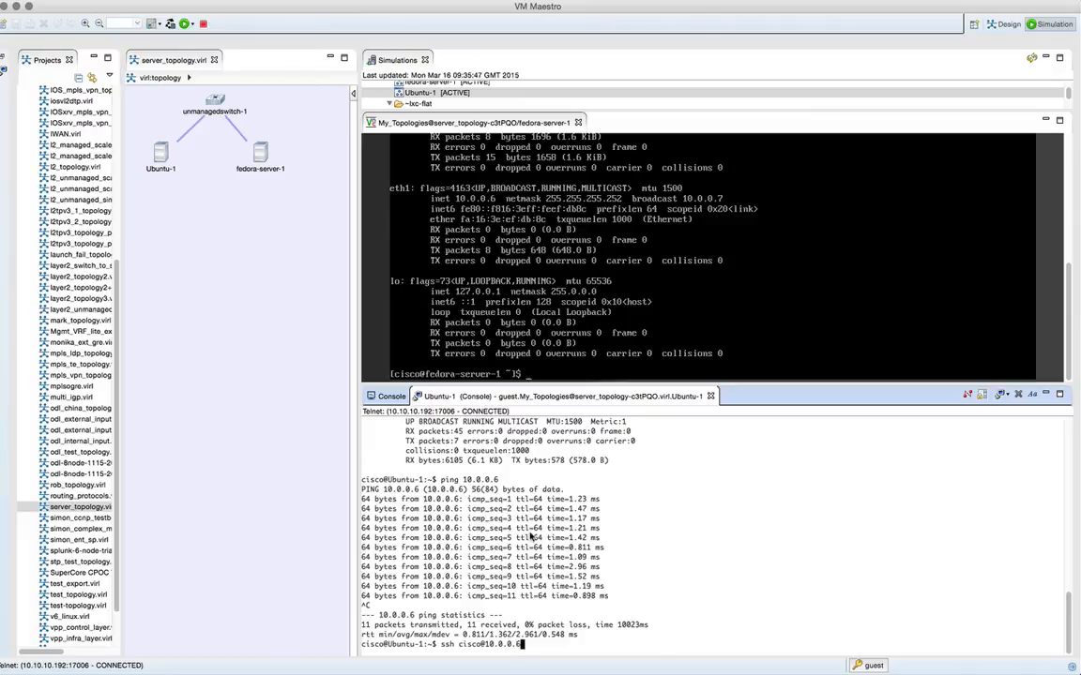
{"action": "key", "text": "Return"}
{"action": "type", "text": "yes"}
{"action": "key", "text": "Return"}
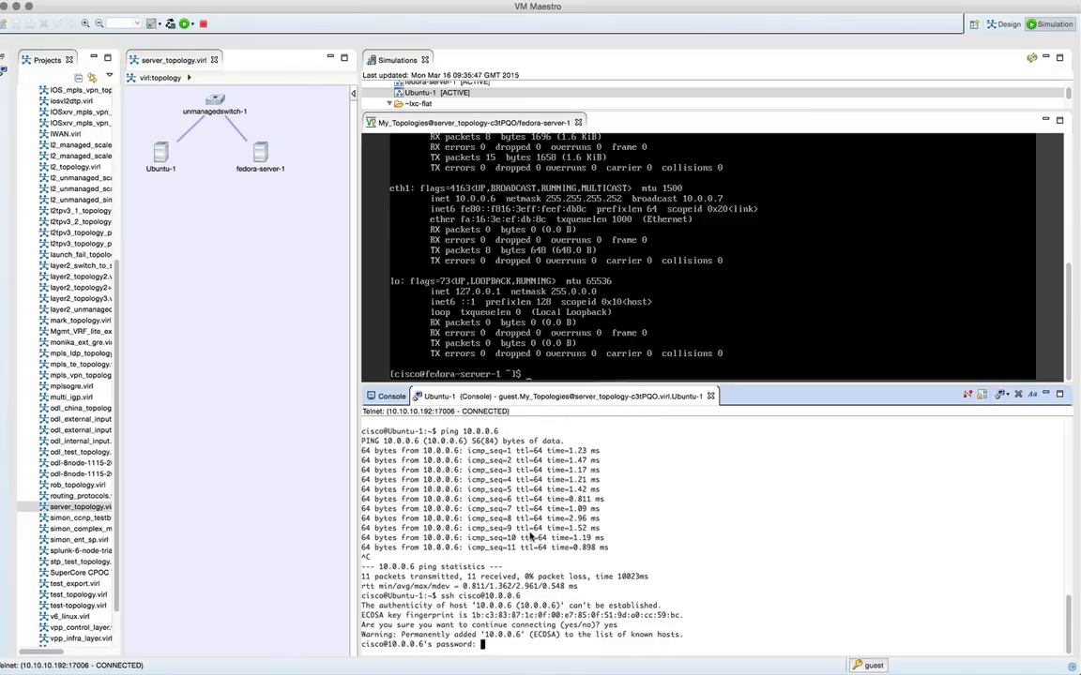
{"action": "key", "text": "Return"}
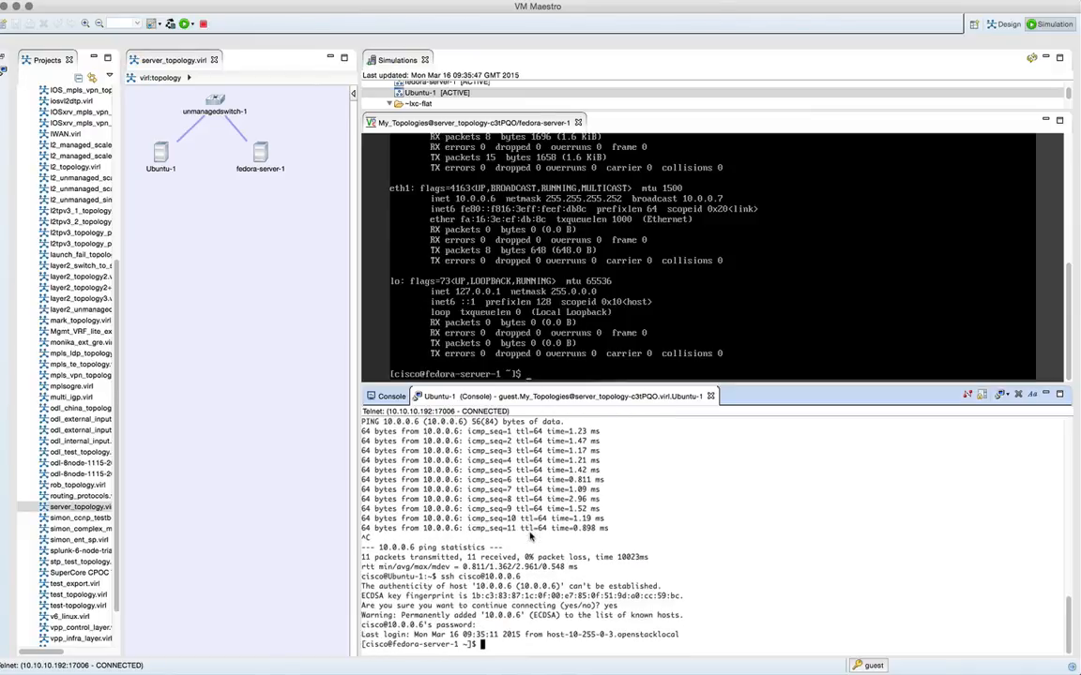
- Trace the route to Ubuntu-1 by running tracepath 10.0.0.5 in fedora-server-1's VNC session
{"action": "left_click", "coordinate": [659, 307]}
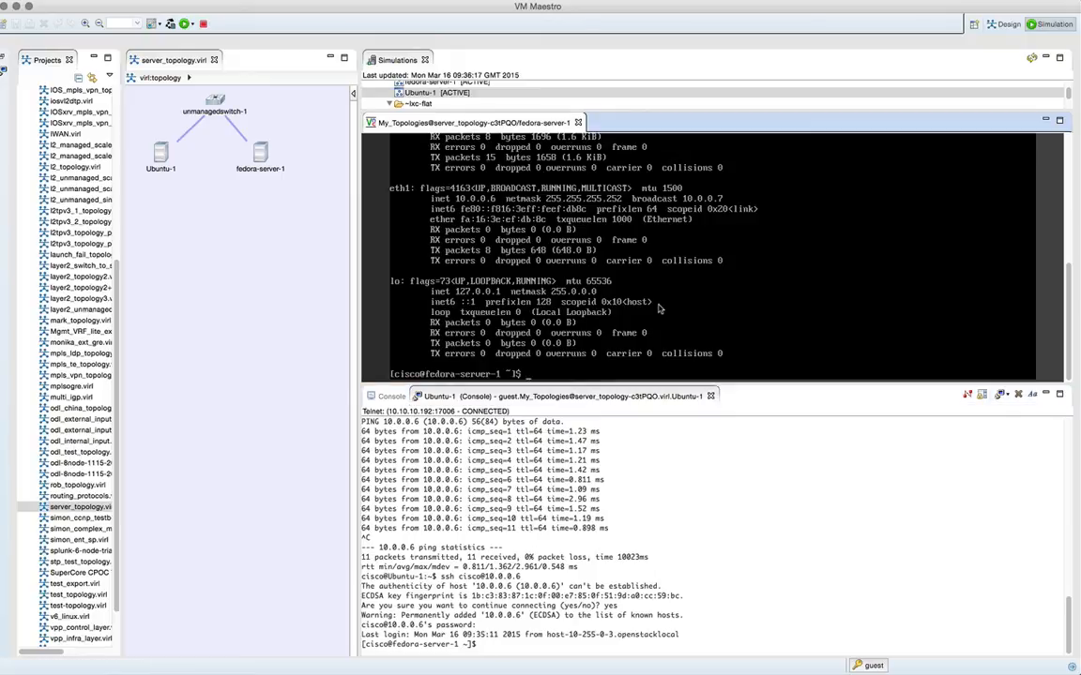
{"action": "type", "text": "tracepath 10.0.0.5"}
{"action": "key", "text": "Return"}
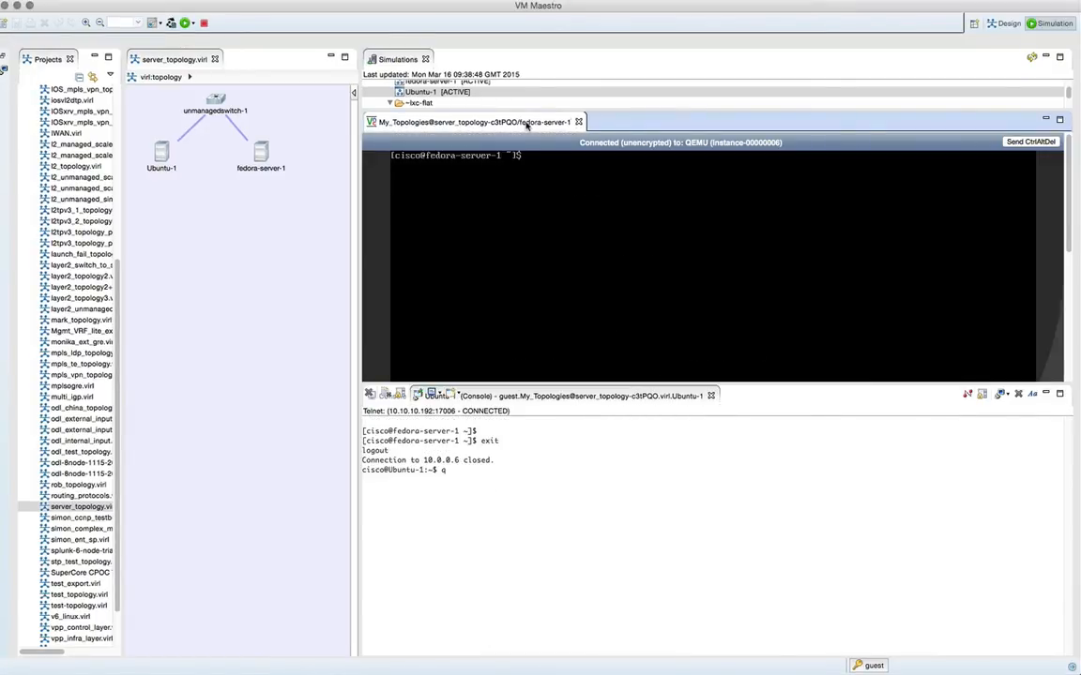
- Inspect fedora-server-1's CPUs and memory in top with the per-CPU breakdown, quit it, and check disk space with df -h
{"action": "type", "text": "top"}
{"action": "key", "text": "Return"}
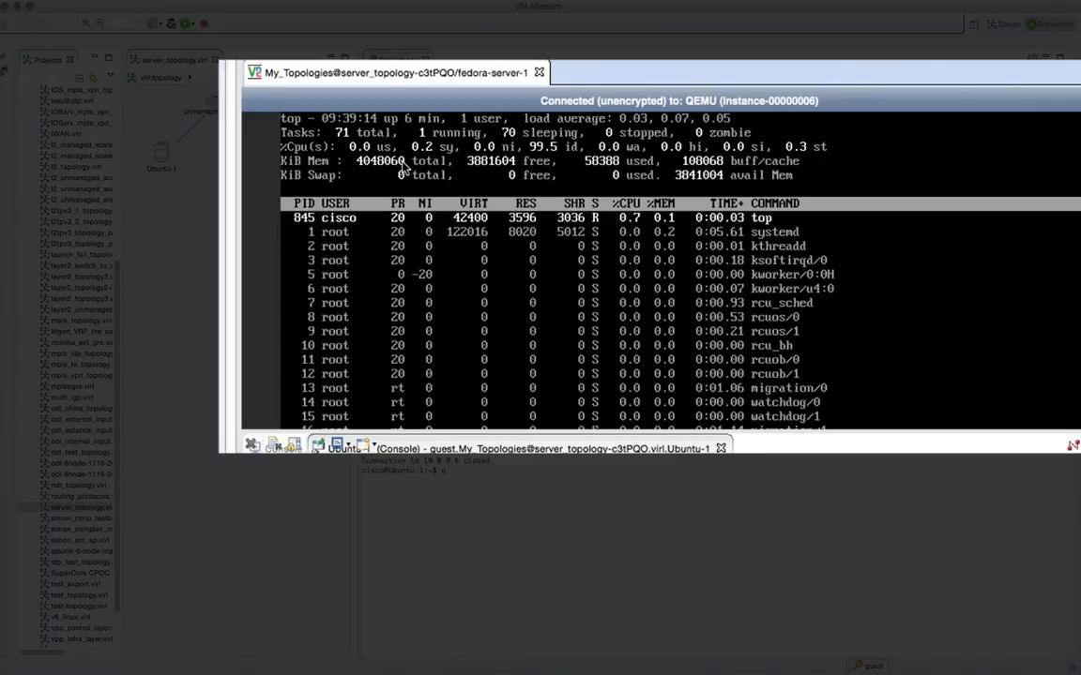
{"action": "key", "text": "1"}
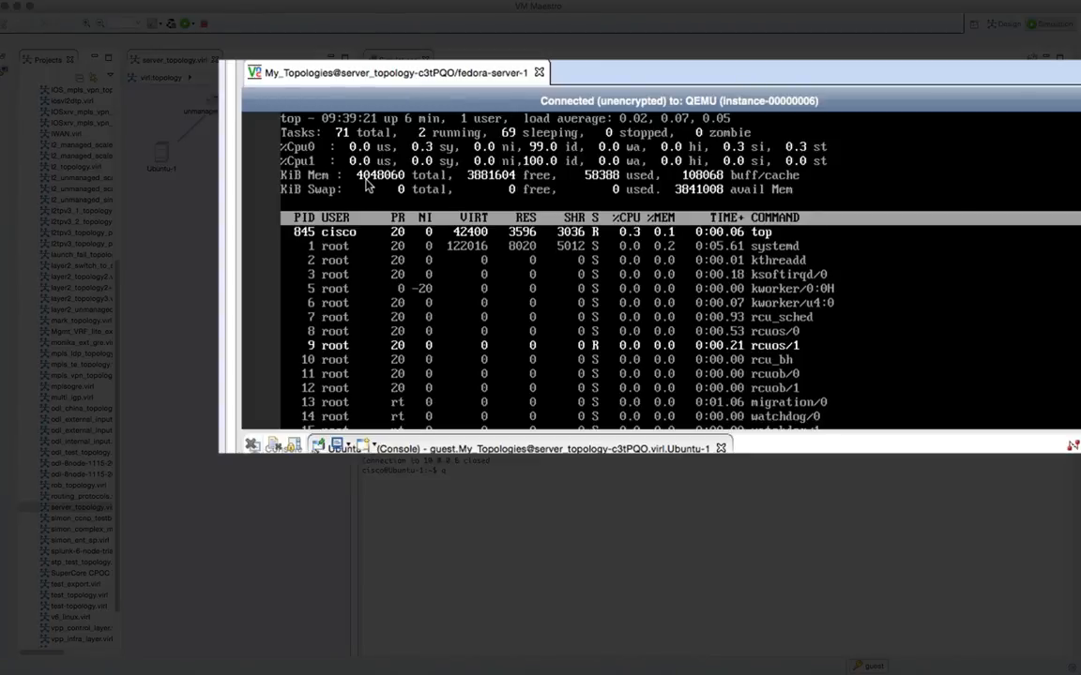
{"action": "key", "text": "l"}
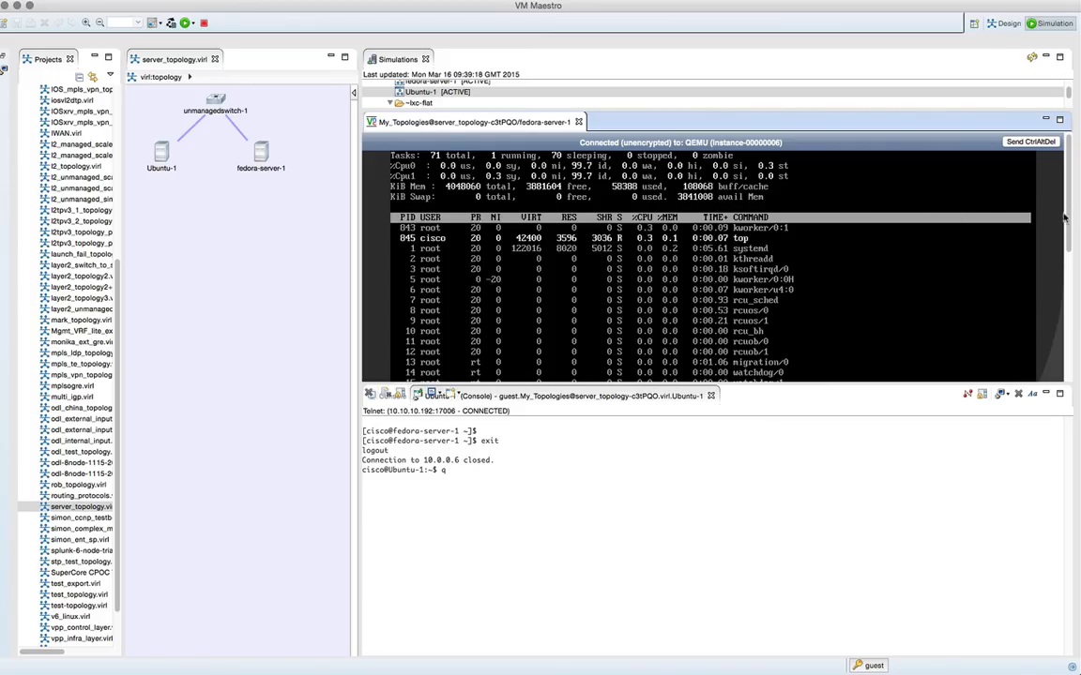
{"action": "key", "text": "q"}
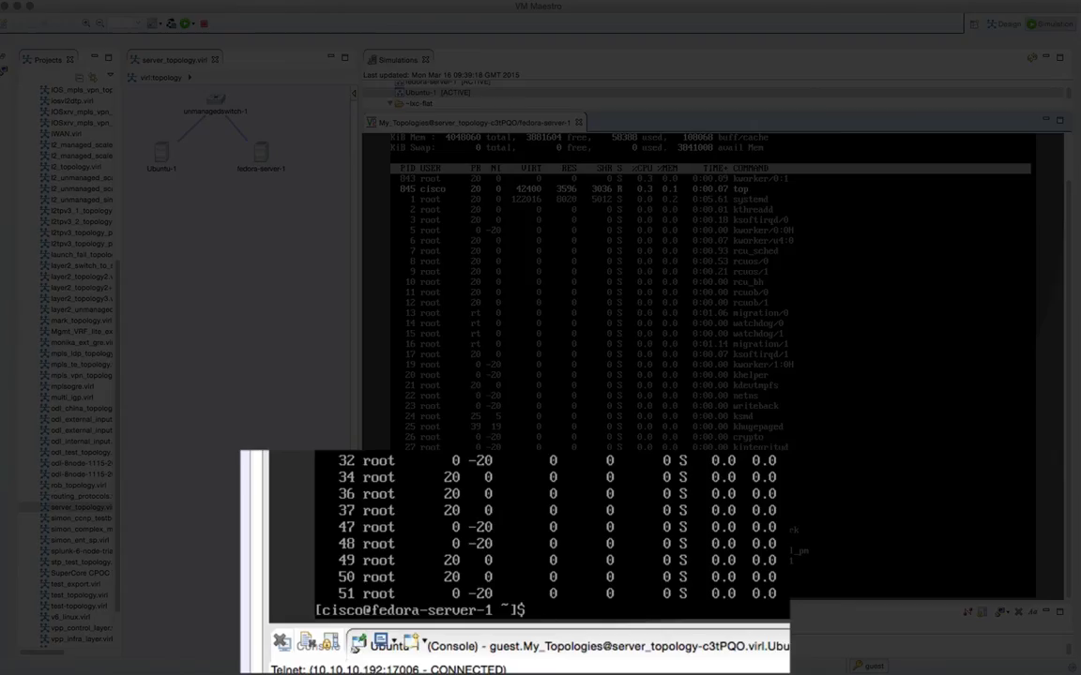
{"action": "type", "text": "df -h"}
{"action": "key", "text": "Return"}
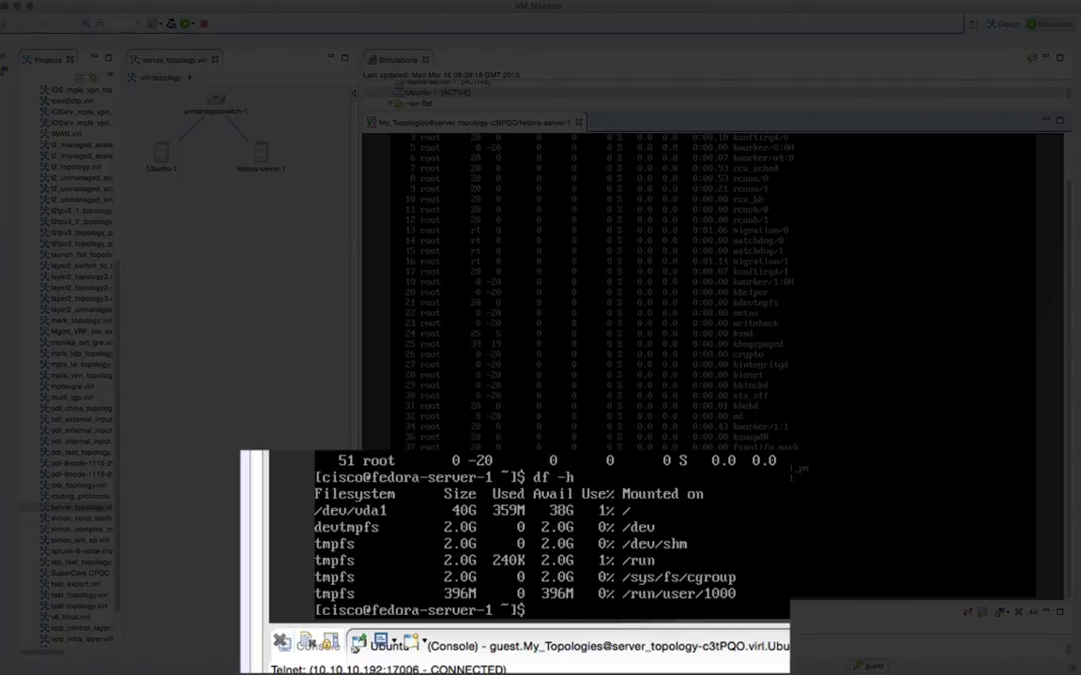